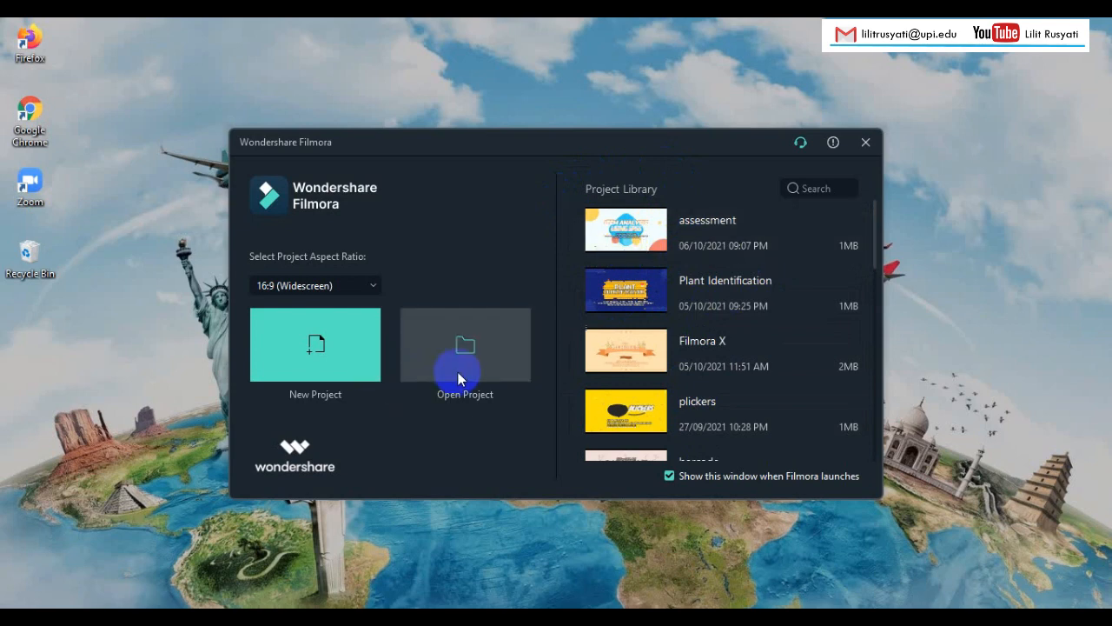
Step: Create a new project with the 16:9 (Widescreen) aspect ratio
left_click(317, 344)
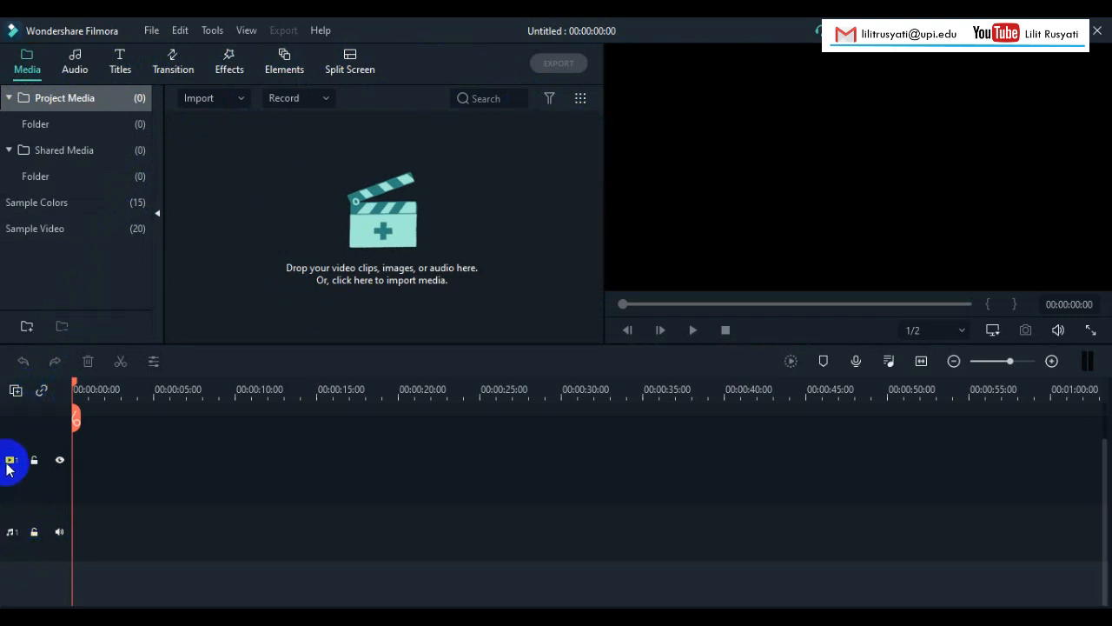
left_click(16, 391)
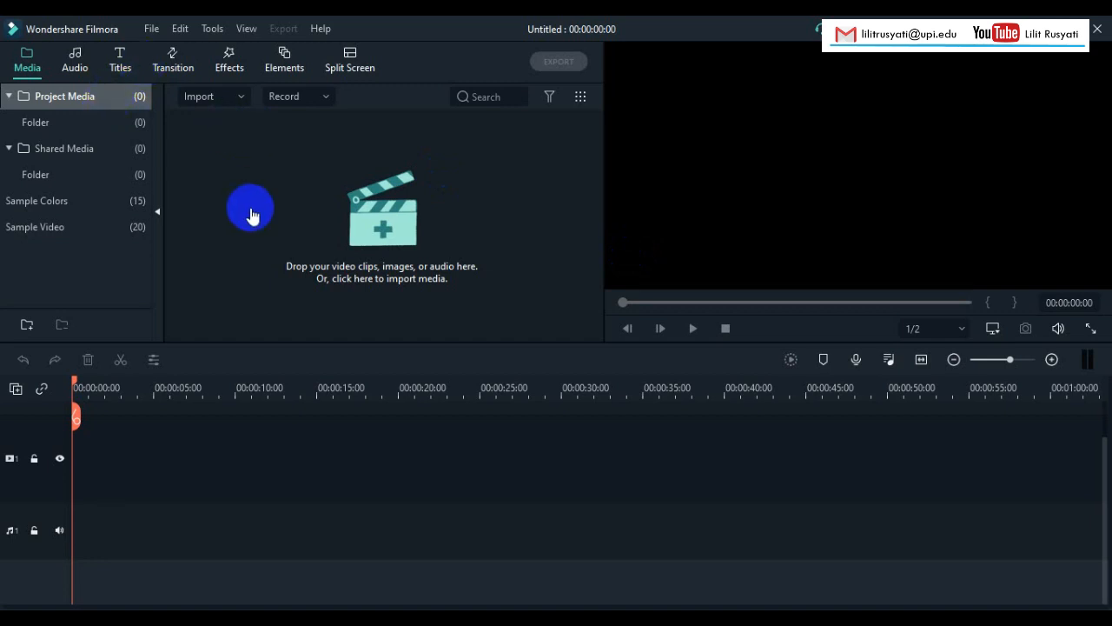
Step: Place the Opener 11 title from the Openers category at the start of video track 1
left_click(121, 62)
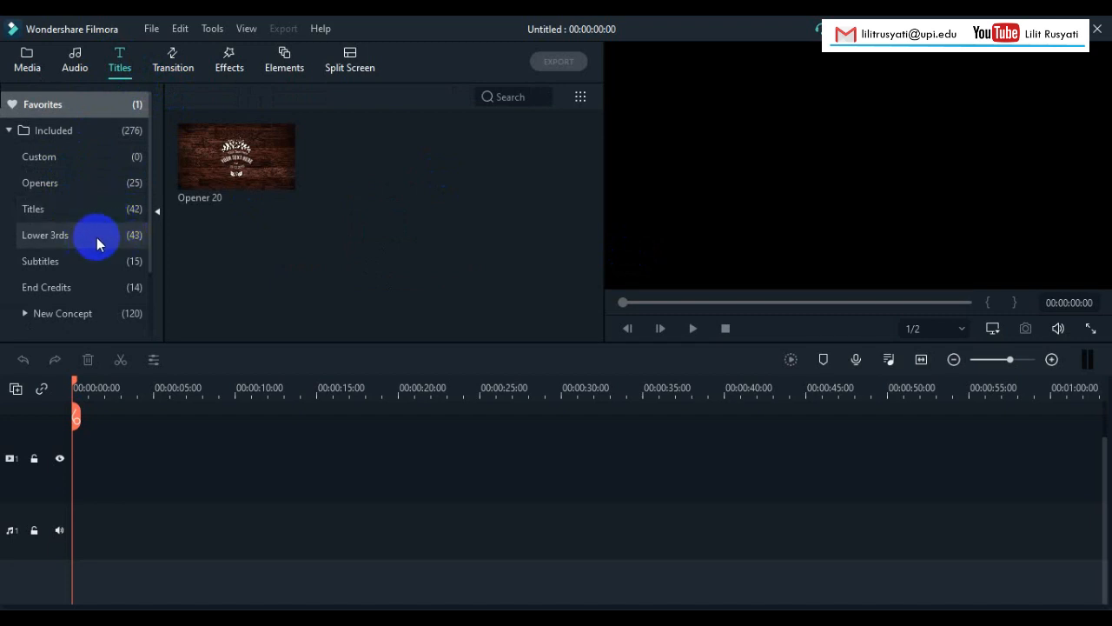
scroll(73, 267, "down", 2)
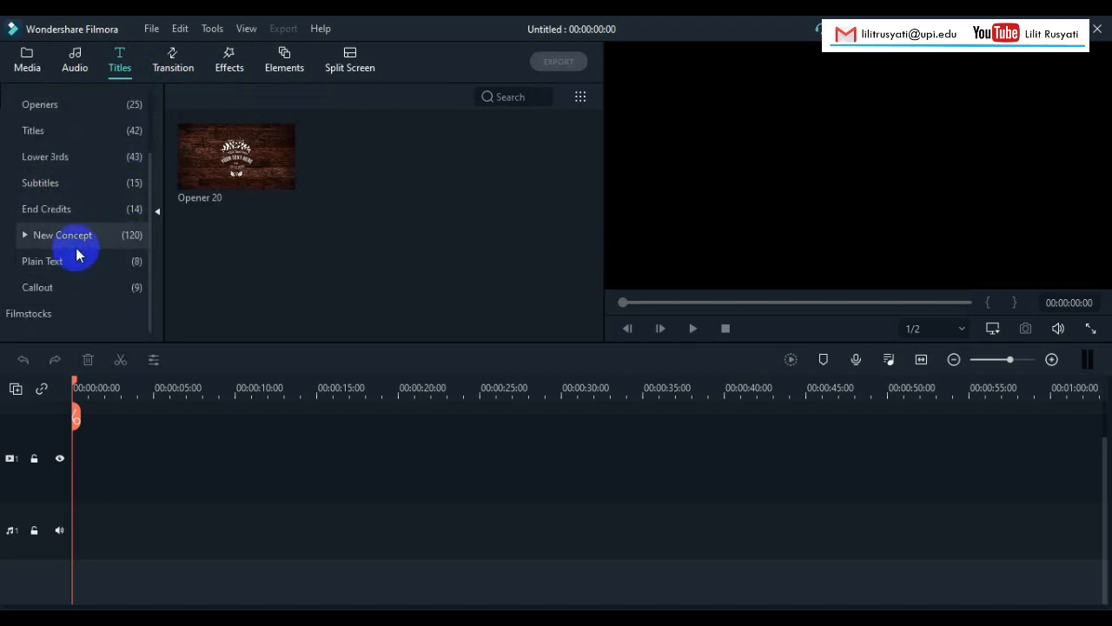
scroll(75, 245, "up", 2)
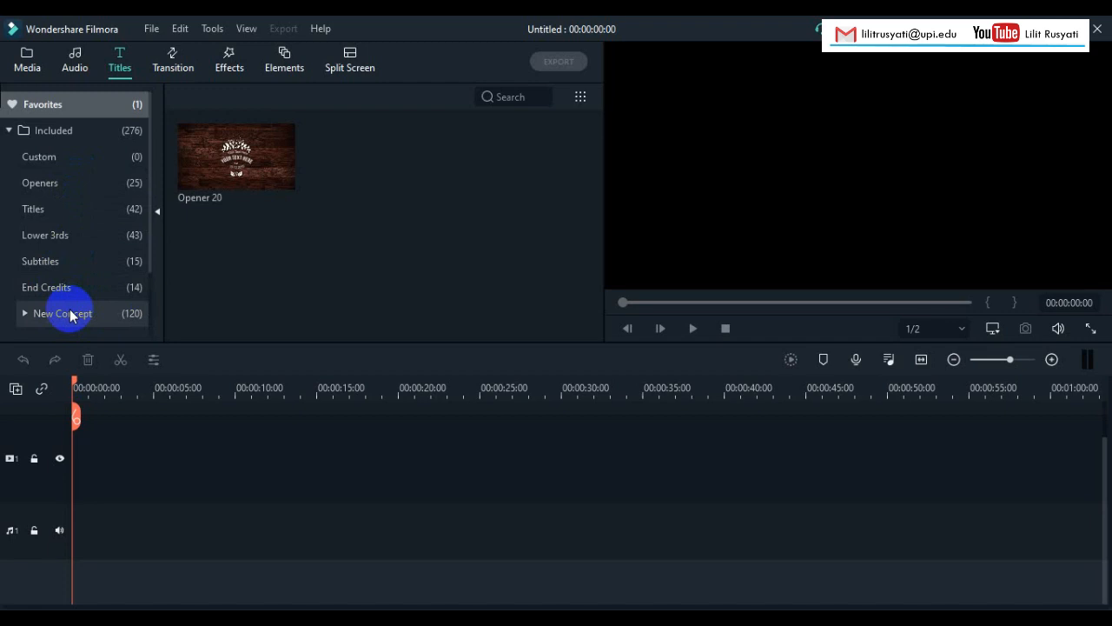
left_click(56, 182)
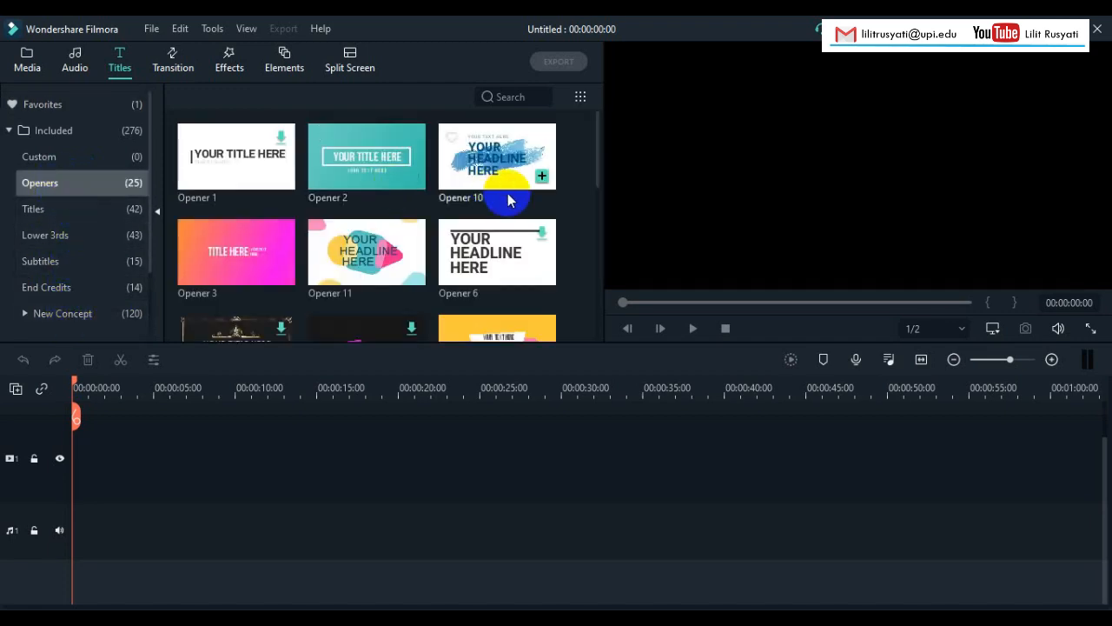
scroll(512, 191, "down", 10)
scroll(512, 191, "up", 10)
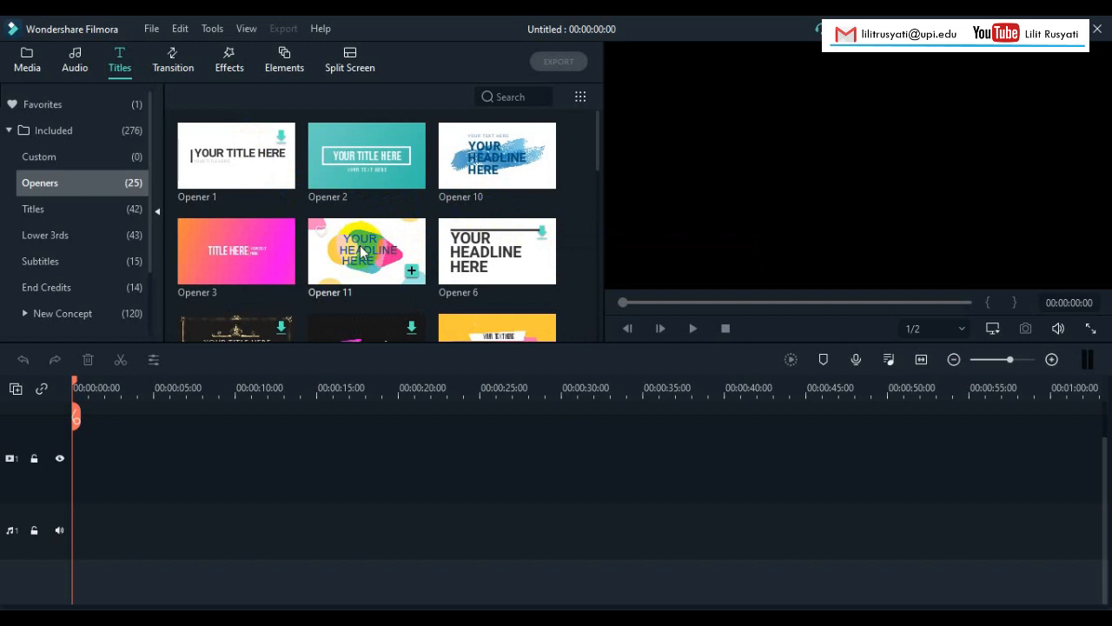
left_click(361, 252)
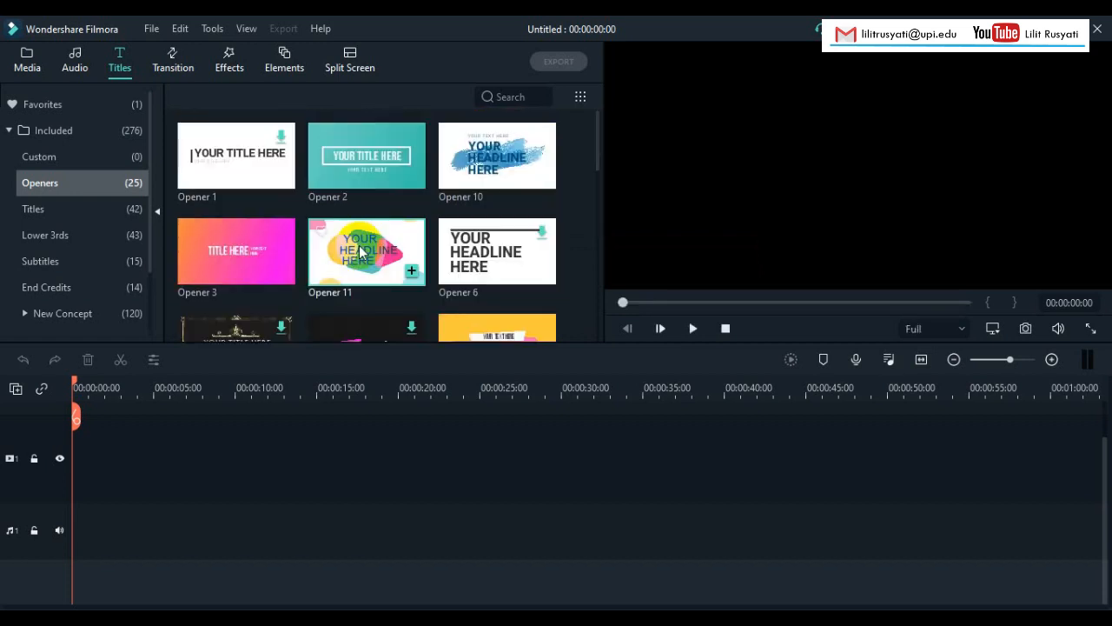
double_click(362, 252)
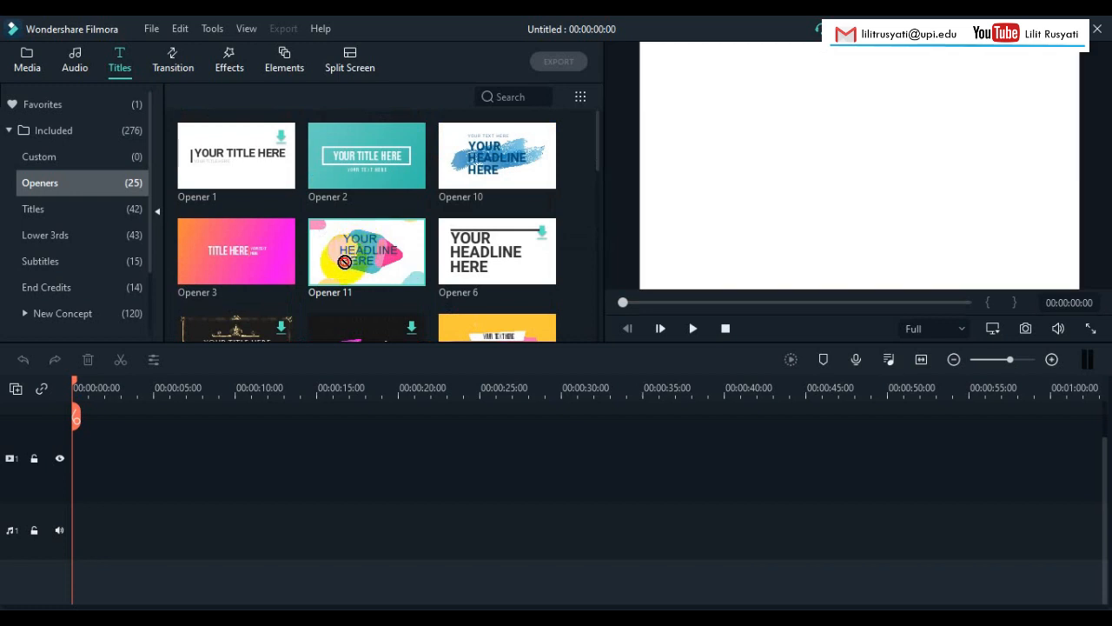
mouse_move(362, 252)
left_mouse_down()
mouse_move(194, 426)
mouse_move(73, 472)
left_mouse_up()
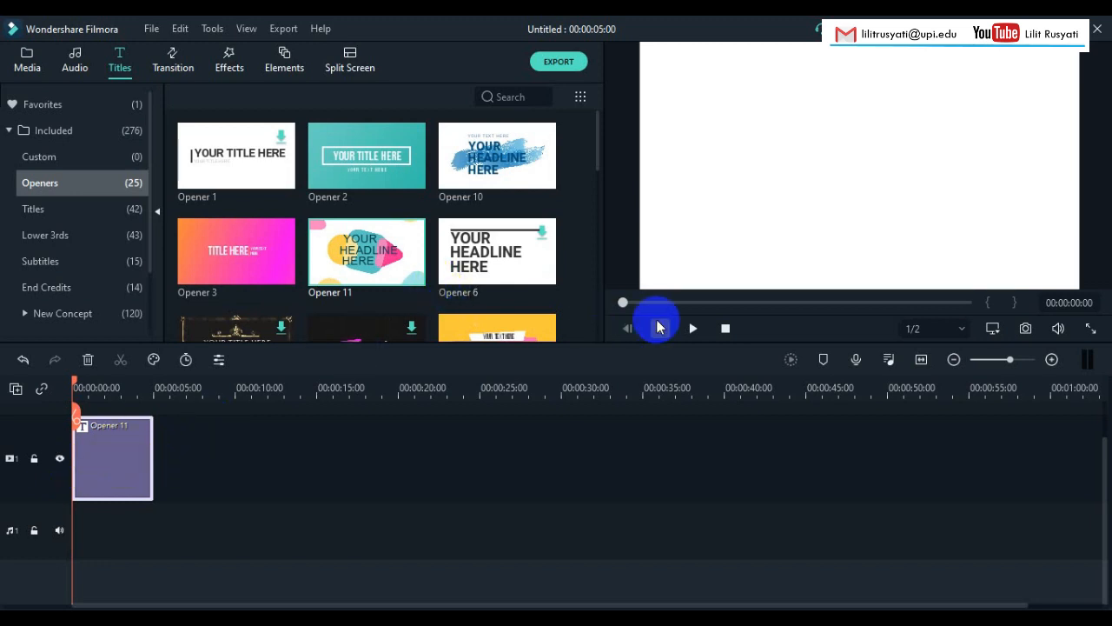
Step: Play the opener clip and pause it at about 3 seconds, while its headline text is on screen
left_click(693, 328)
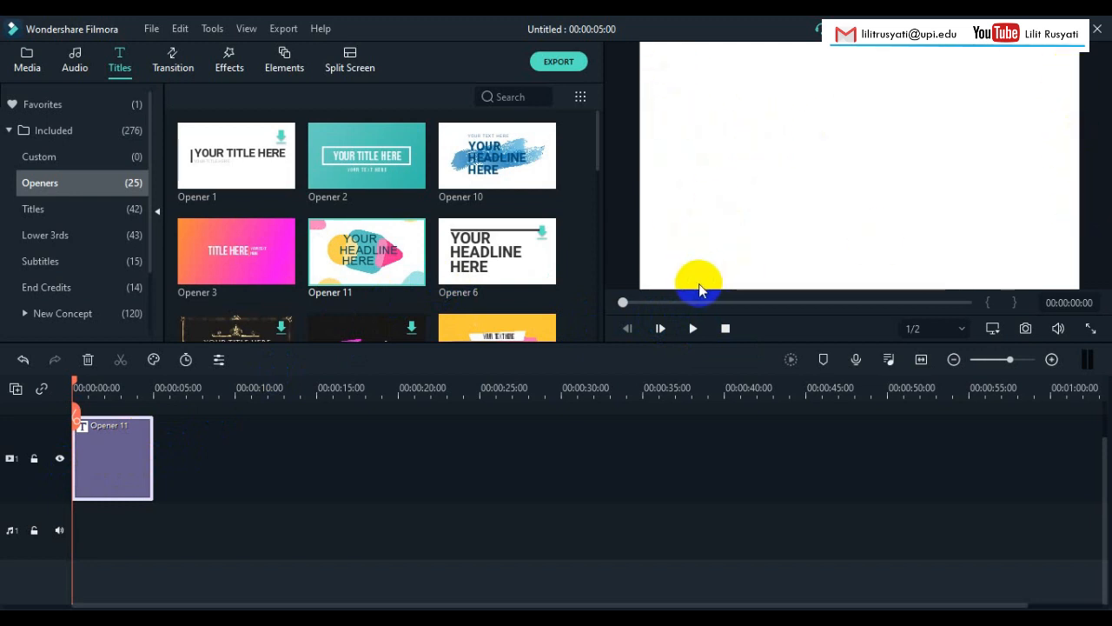
left_click(693, 331)
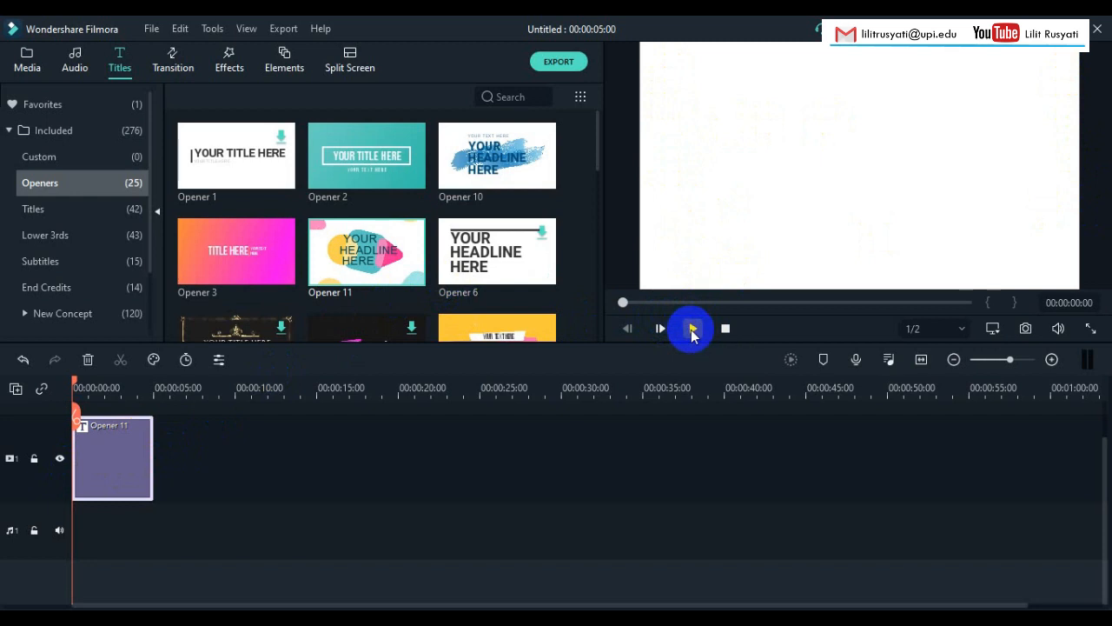
left_click(693, 331)
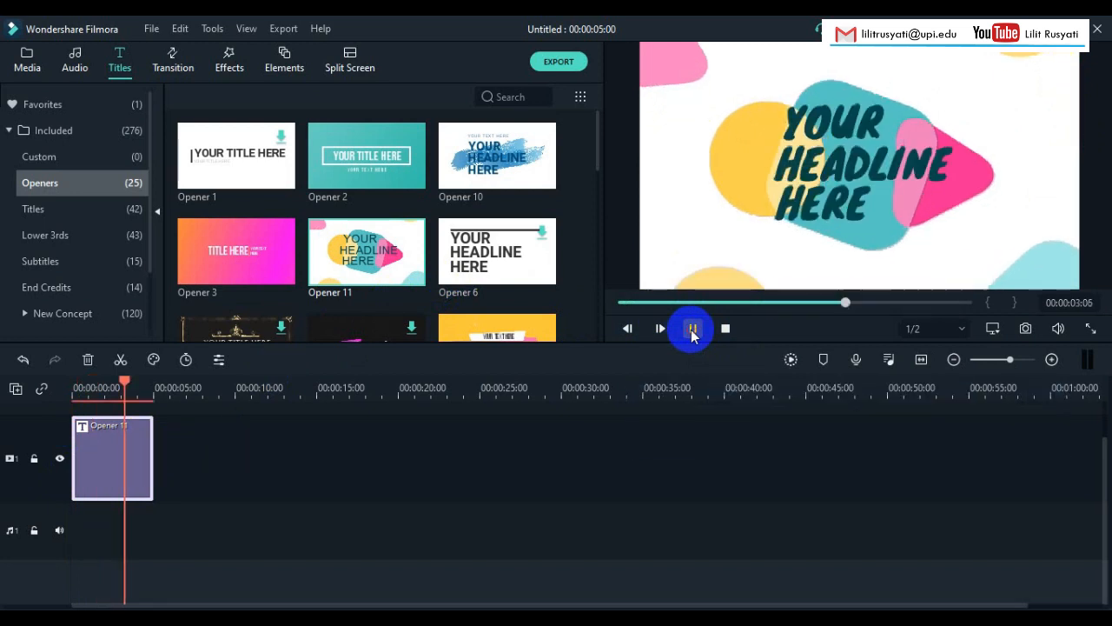
left_click(692, 331)
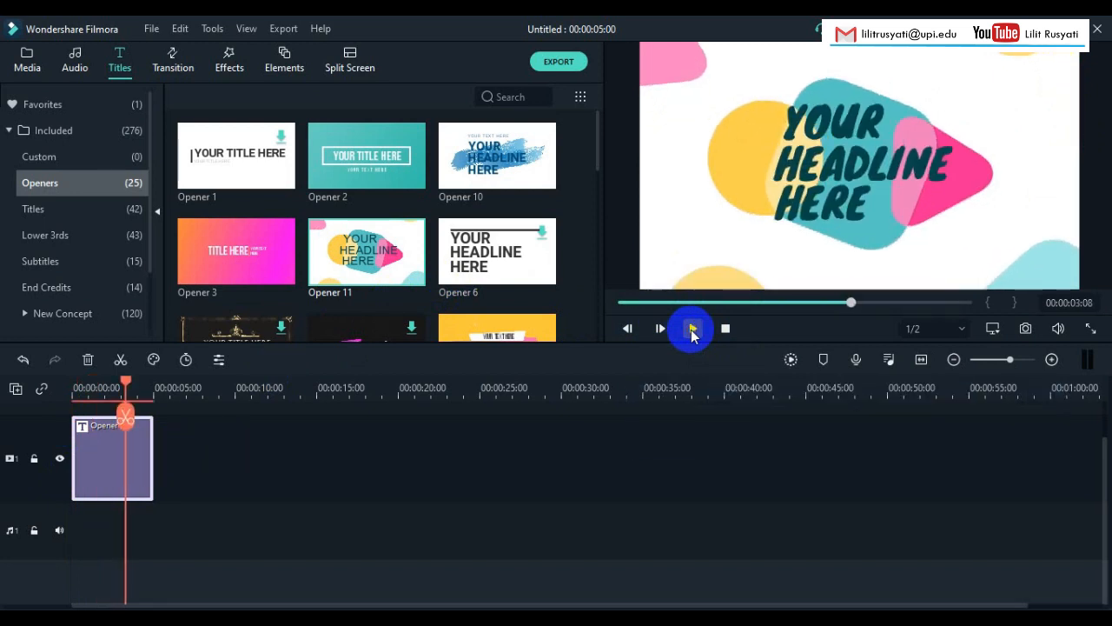
Step: Replace the opener's first text line, YOUR, with "VIDEO PPL SIKLUS 1", collapsing the Title Group Controller that covers it
left_click(826, 123)
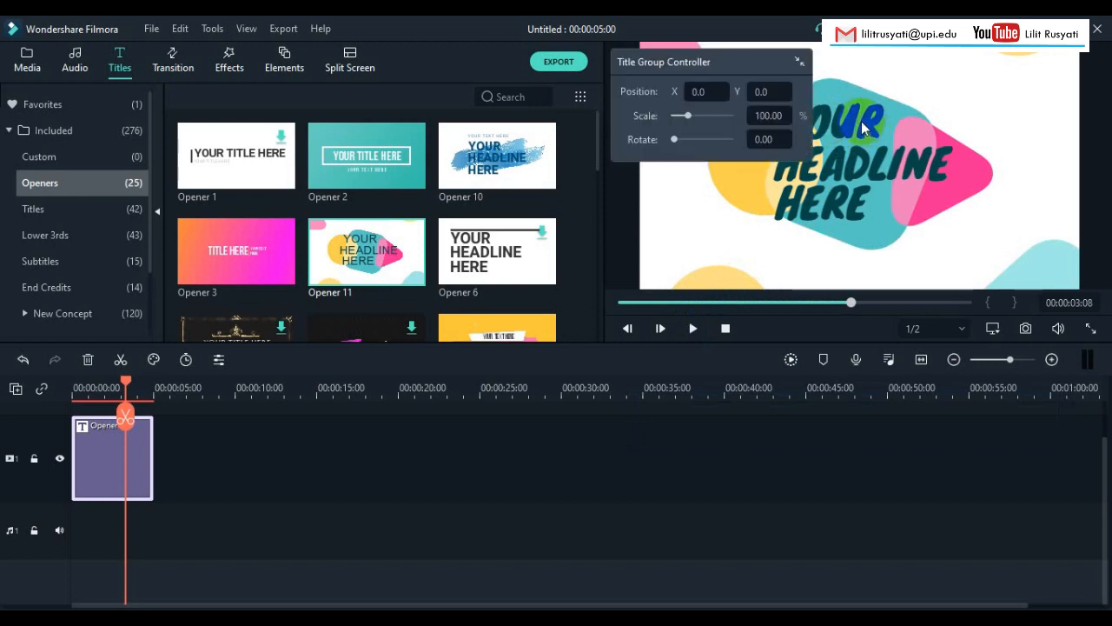
double_click(848, 115)
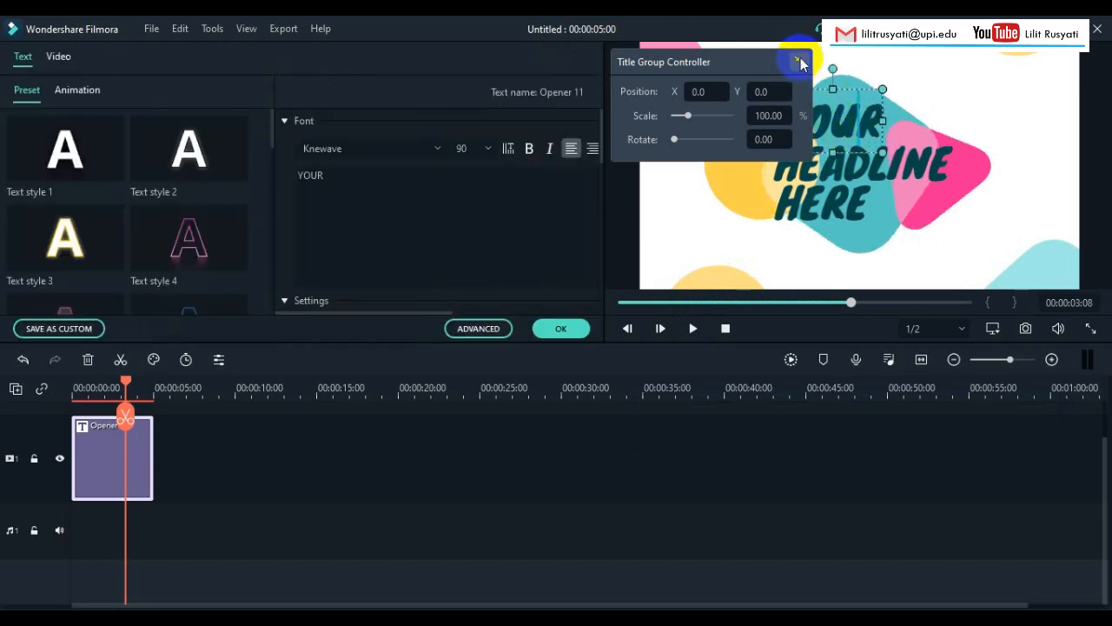
left_click(800, 61)
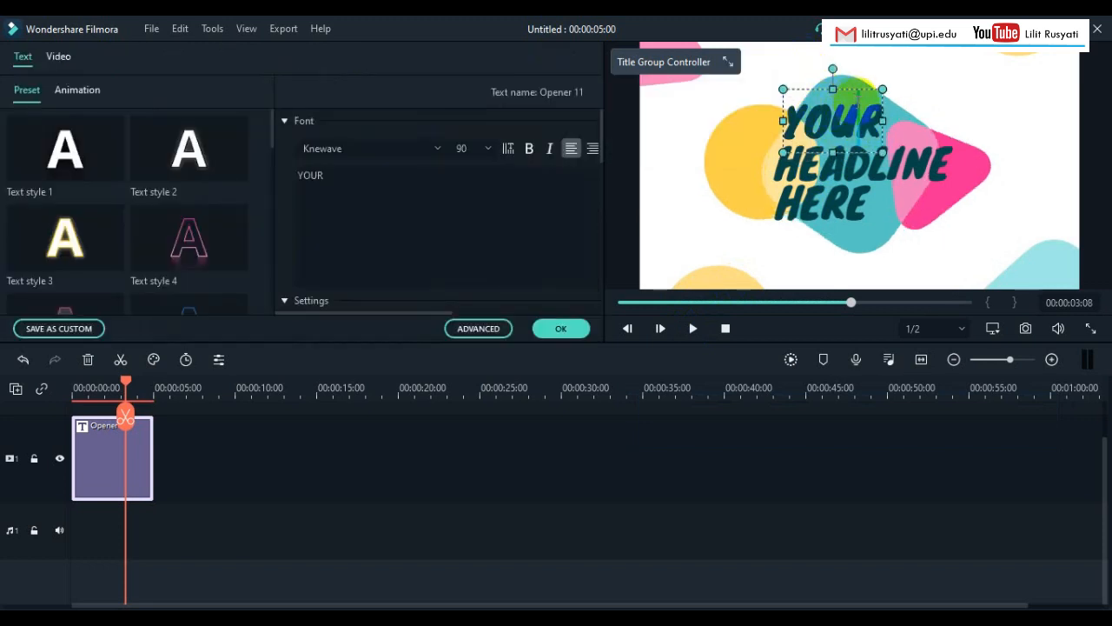
left_click(332, 174)
key("BackSpace")
key("BackSpace")
key("BackSpace")
key("BackSpace")
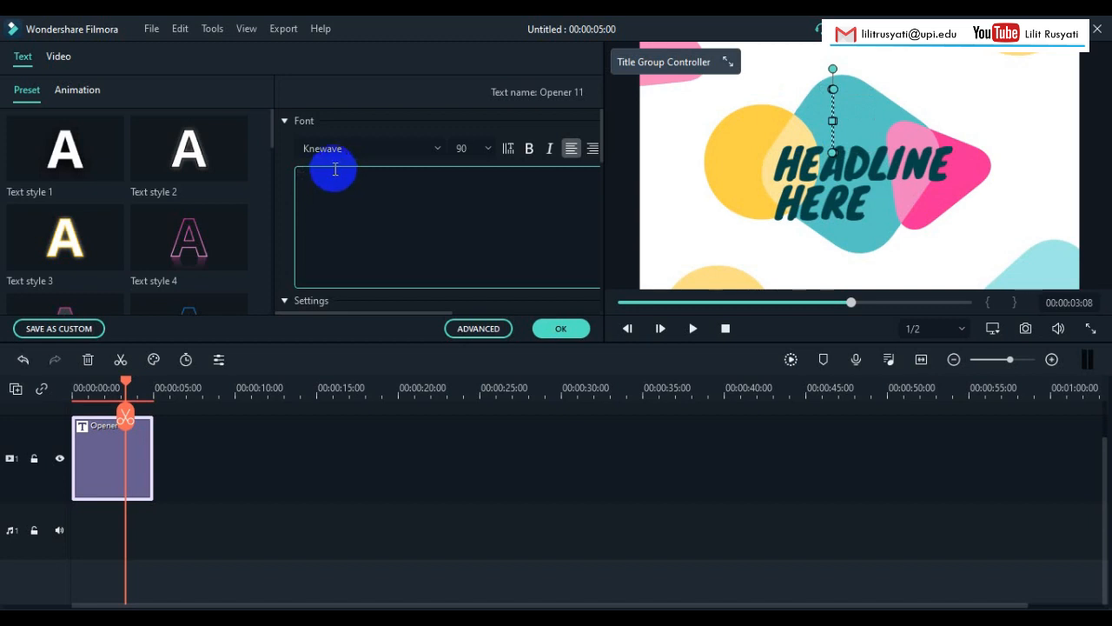
type("VIDEO ")
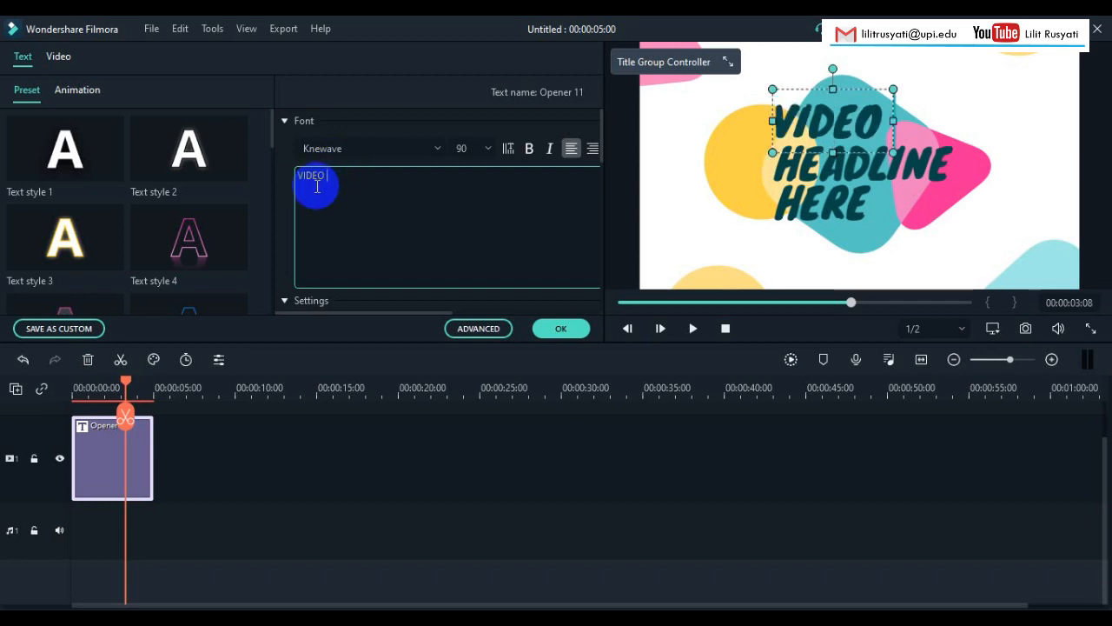
type("PP")
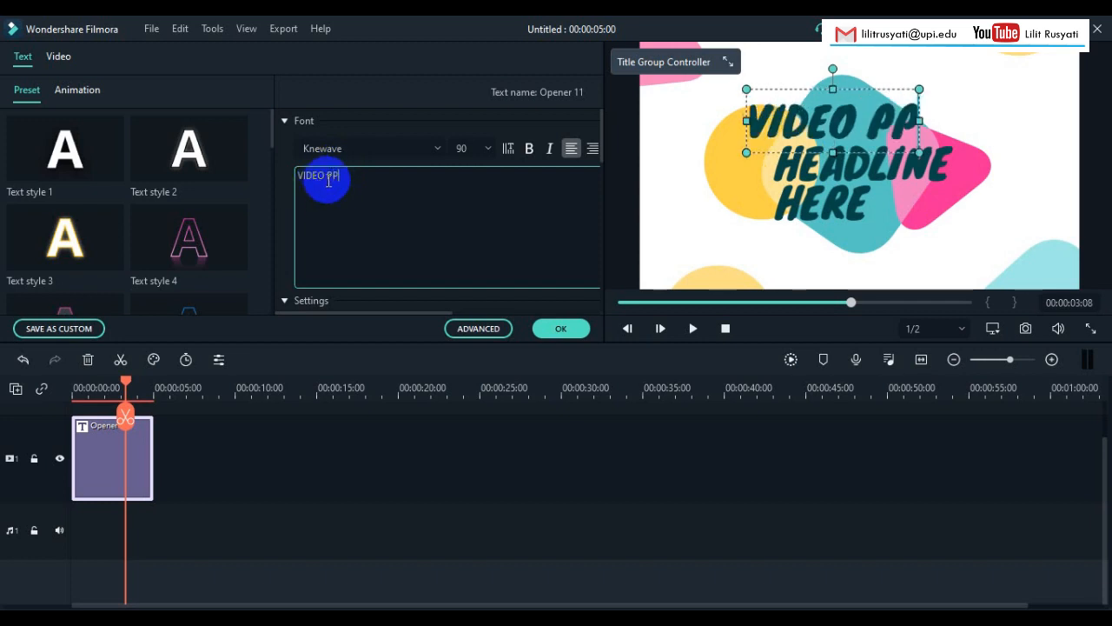
type("L S")
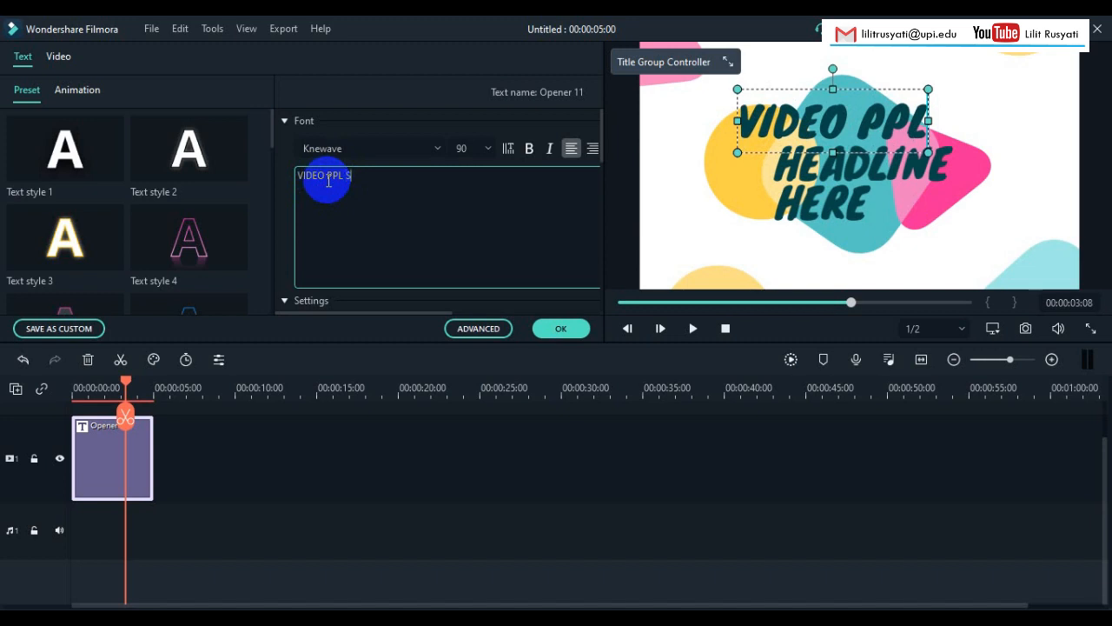
type("IKLUS")
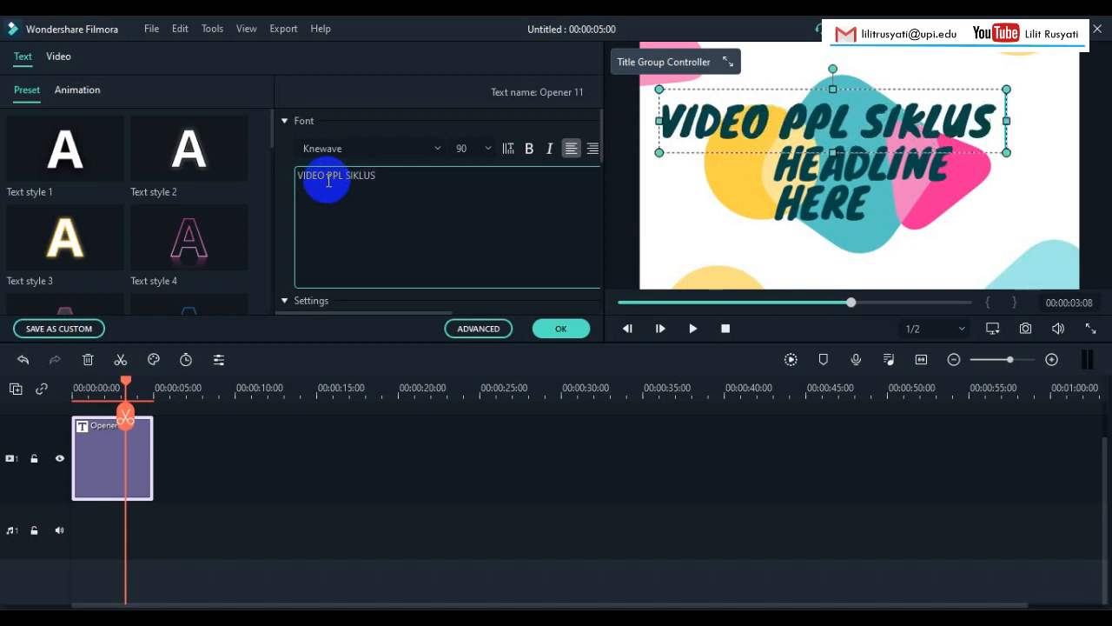
type(" 1")
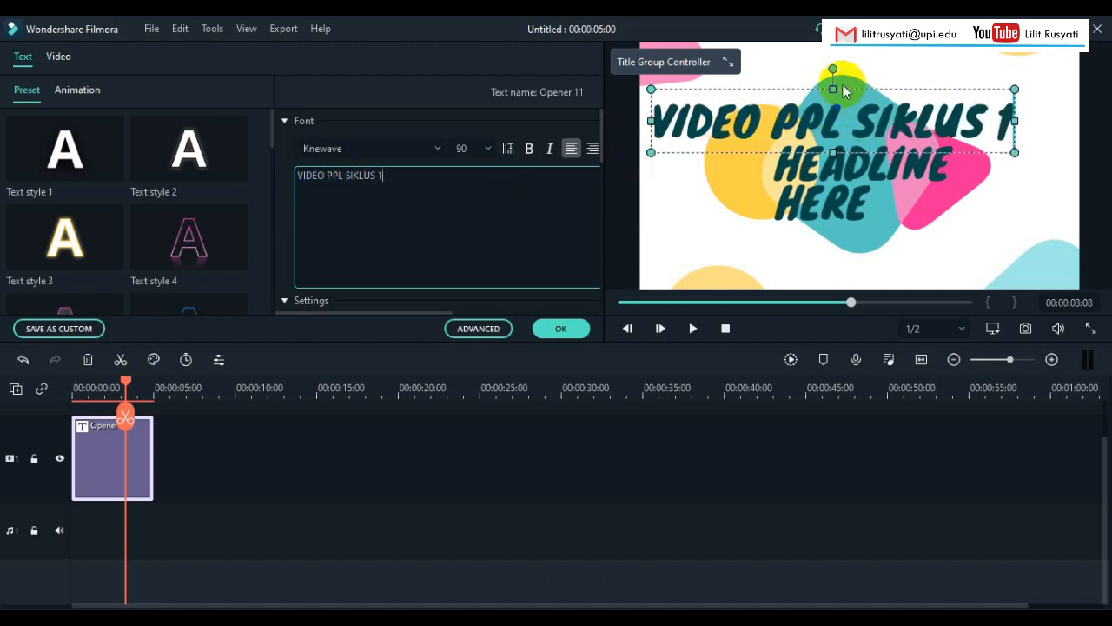
Step: Reduce the font size of the "VIDEO PPL SIKLUS 1" line to 56
left_click(489, 149)
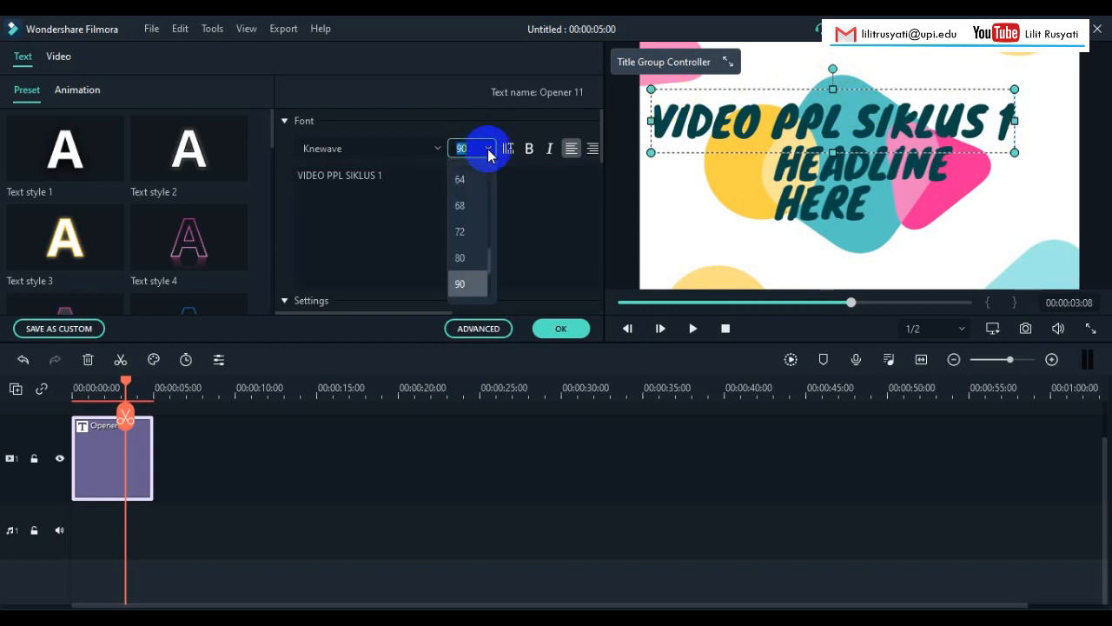
scroll(464, 217, "up", 3)
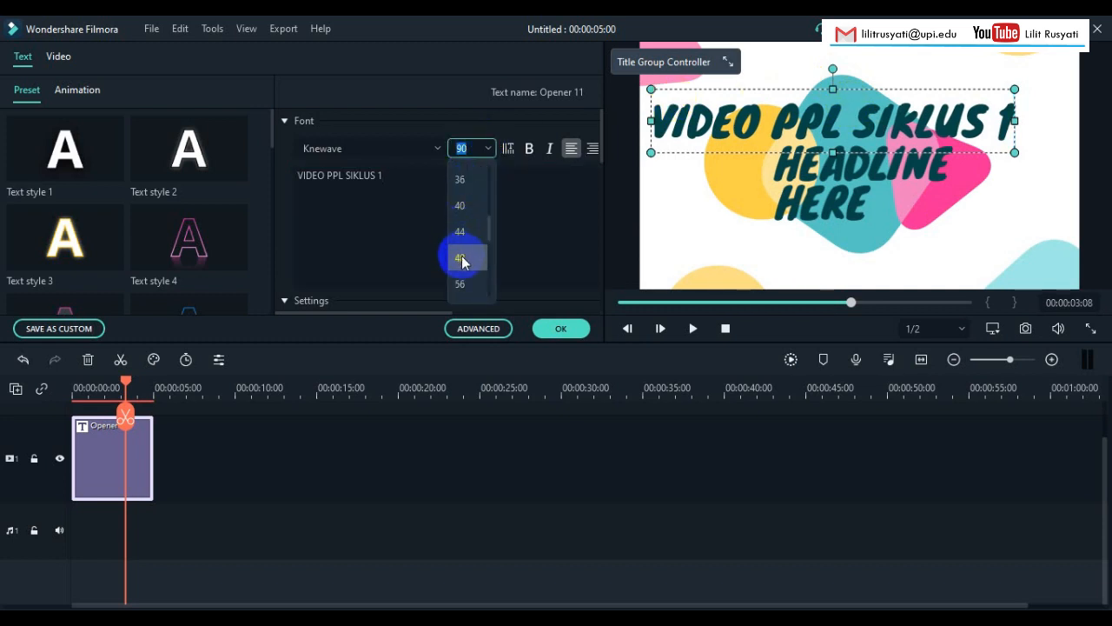
left_click(461, 258)
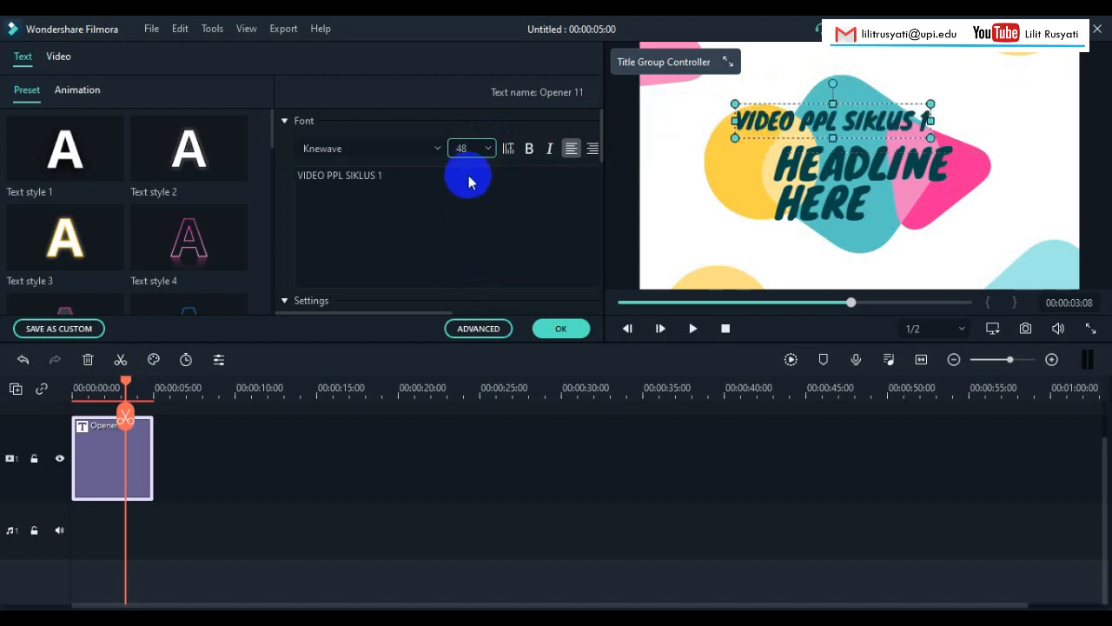
left_click(487, 149)
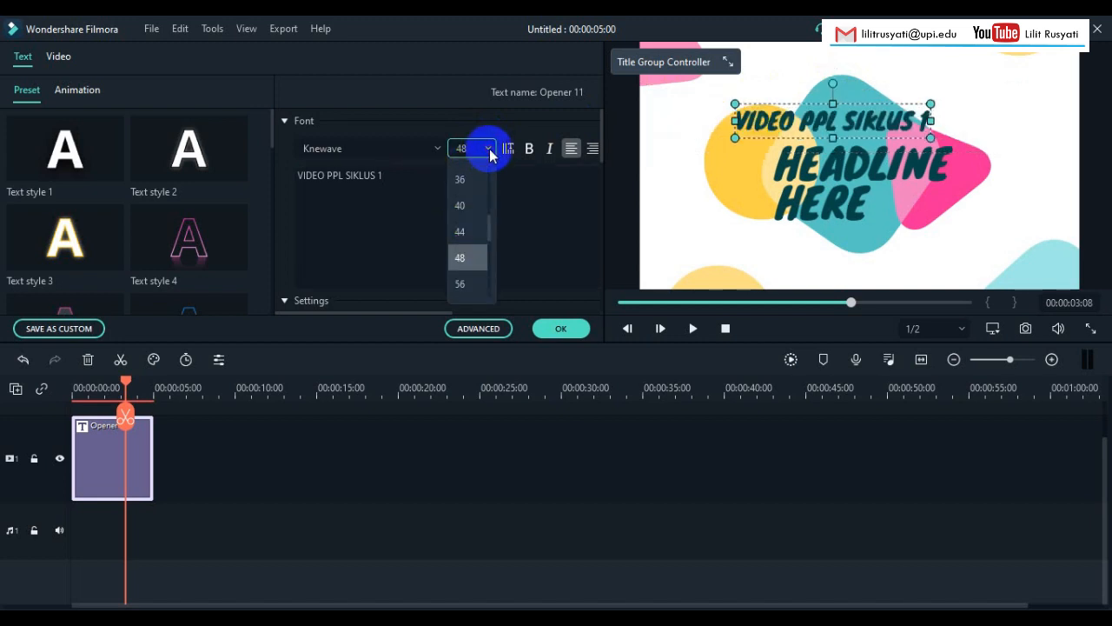
left_click(463, 282)
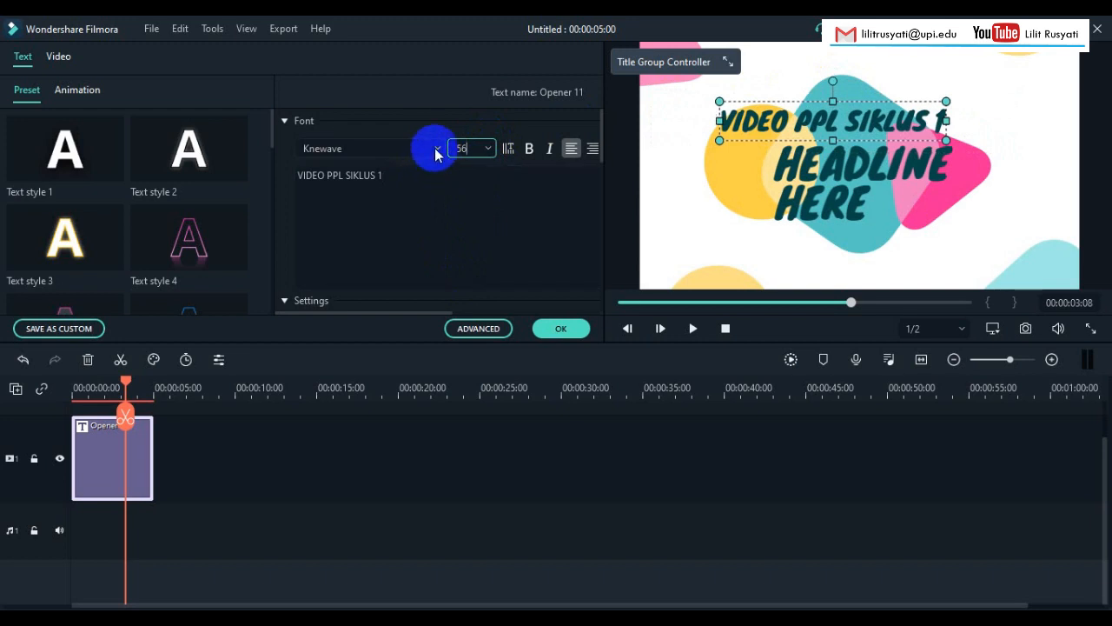
left_click(437, 153)
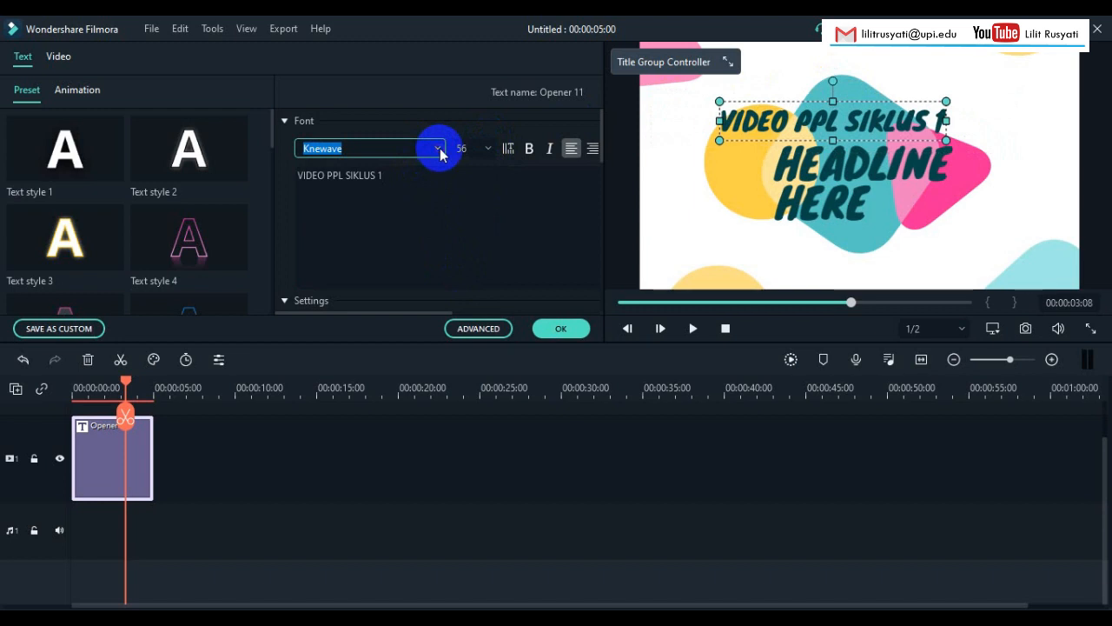
left_click(438, 149)
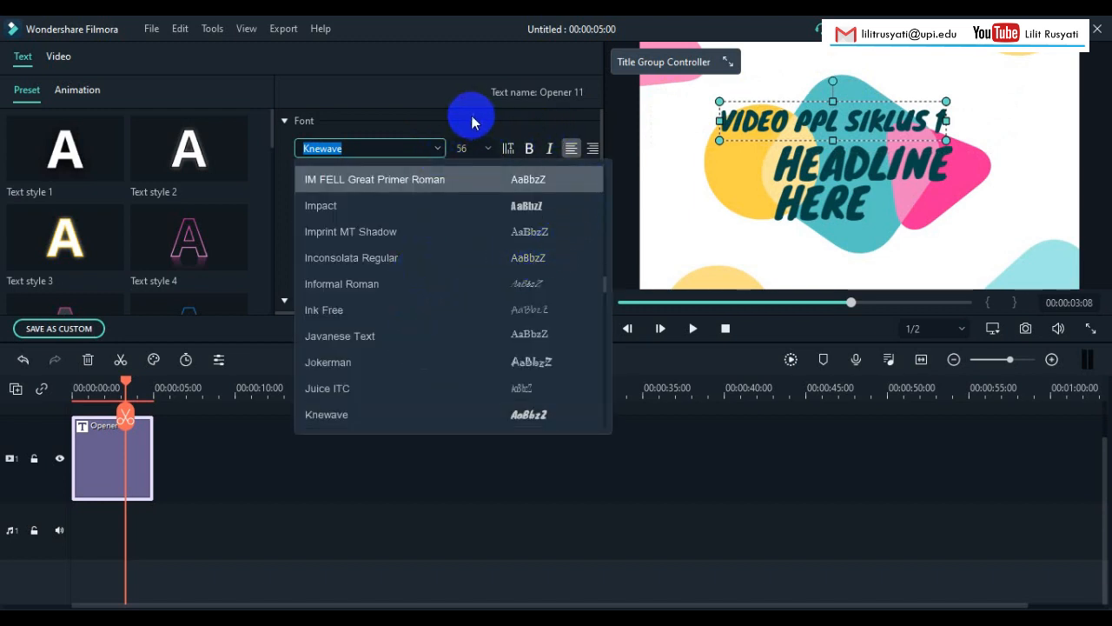
left_click(472, 120)
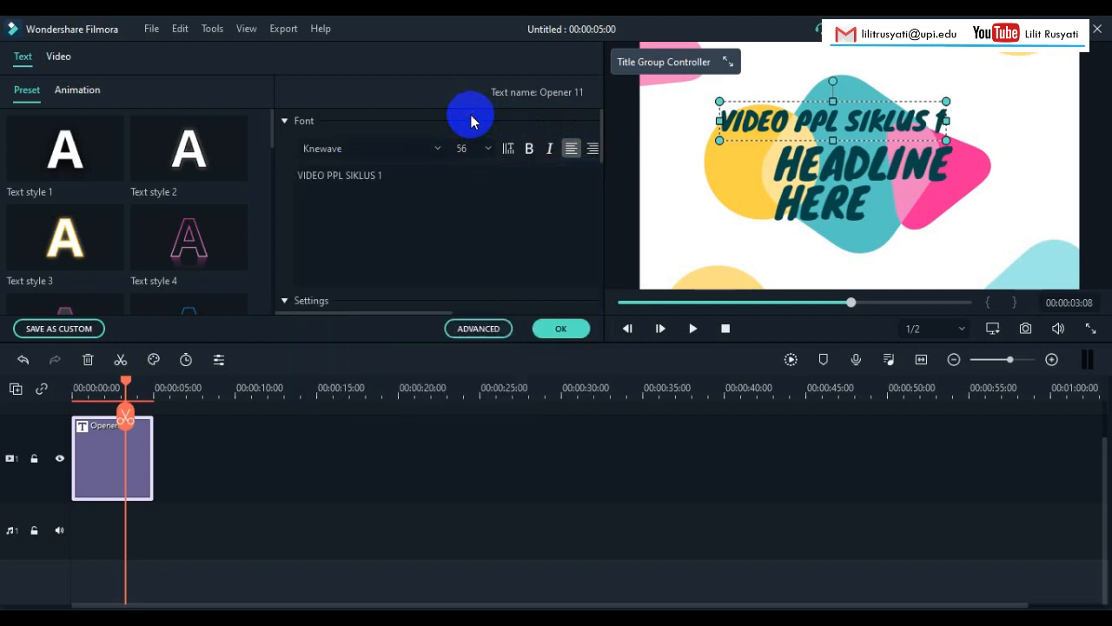
Step: Try vertical text direction on the "VIDEO PPL SIKLUS 1" line and switch it back to horizontal
left_click(509, 149)
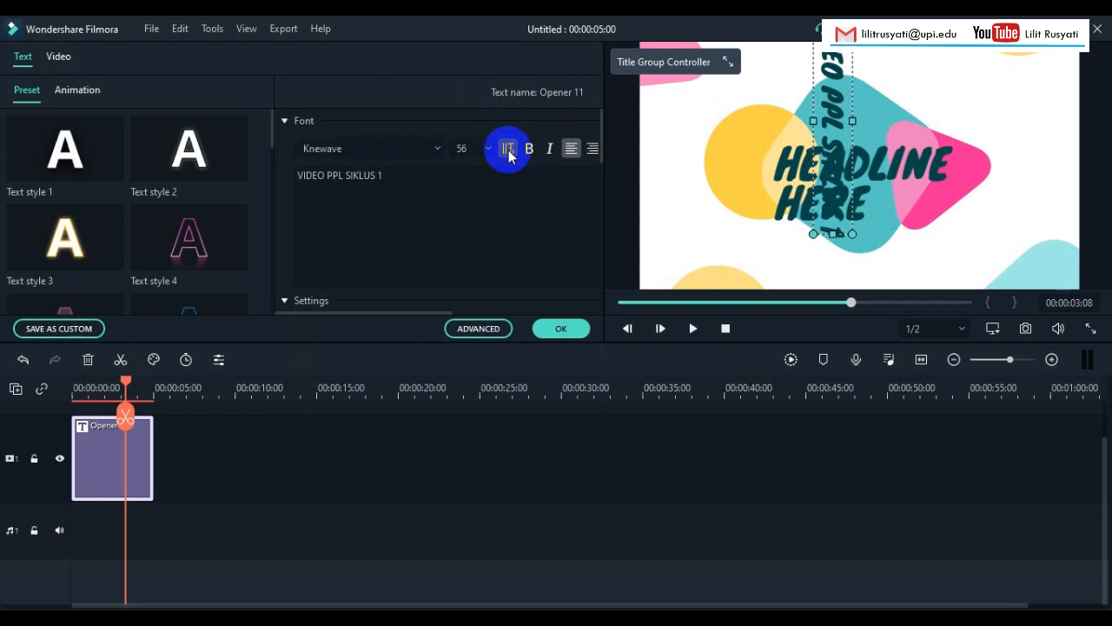
left_click(508, 149)
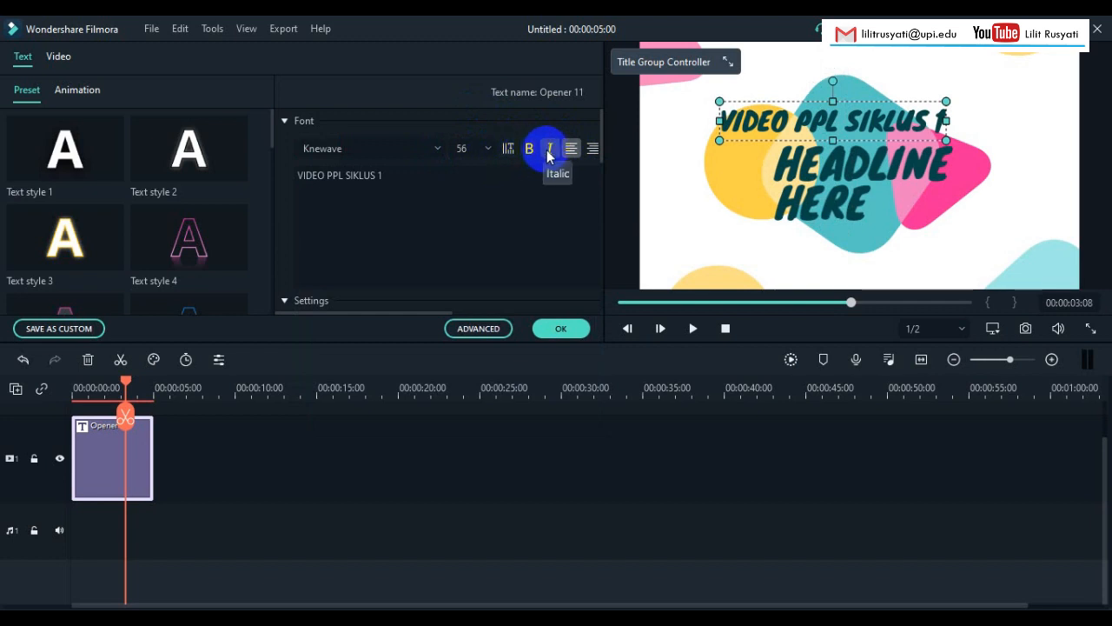
Step: Center-align the "VIDEO PPL SIKLUS 1" line
left_click_drag(443, 314, 511, 315)
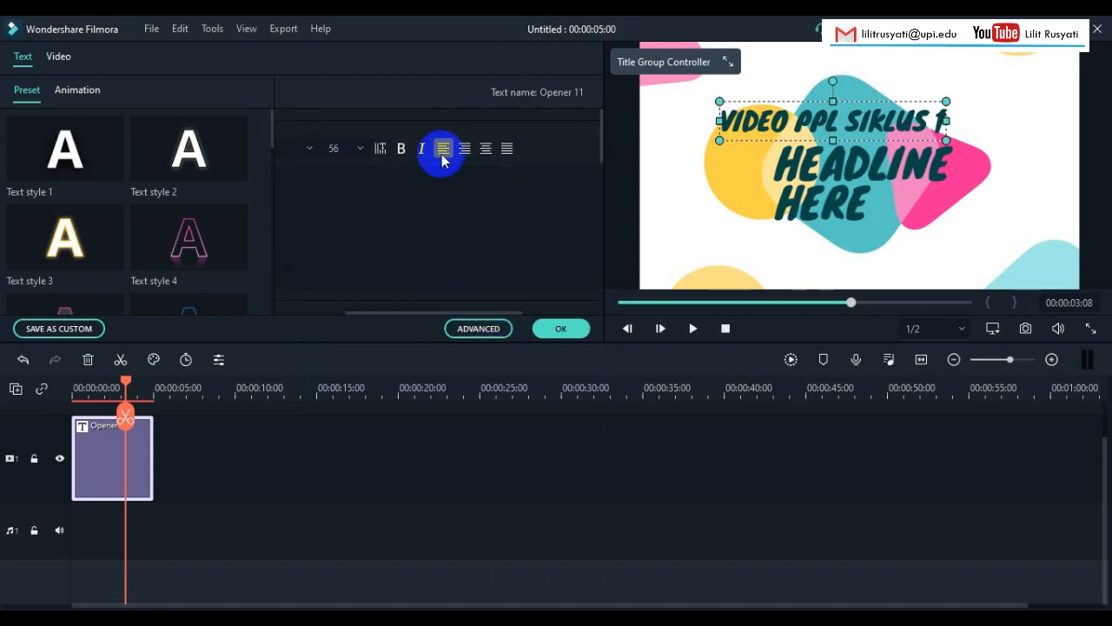
left_click(485, 151)
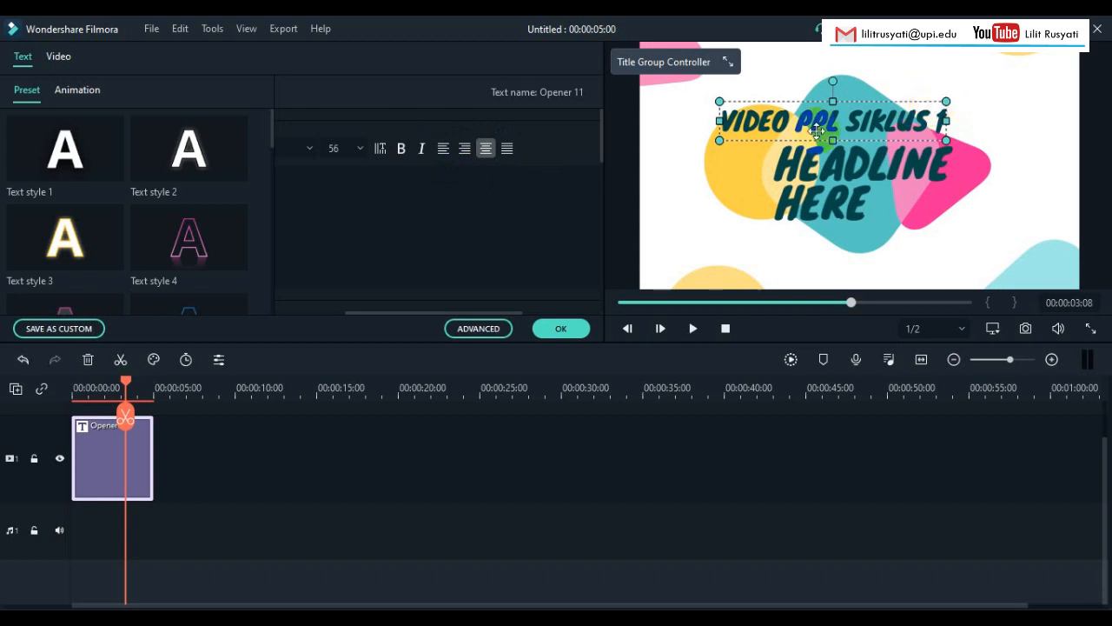
Step: Move the "VIDEO PPL SIKLUS 1" line slightly to the right, above the HEADLINE text, and confirm the title edit
left_click(561, 329)
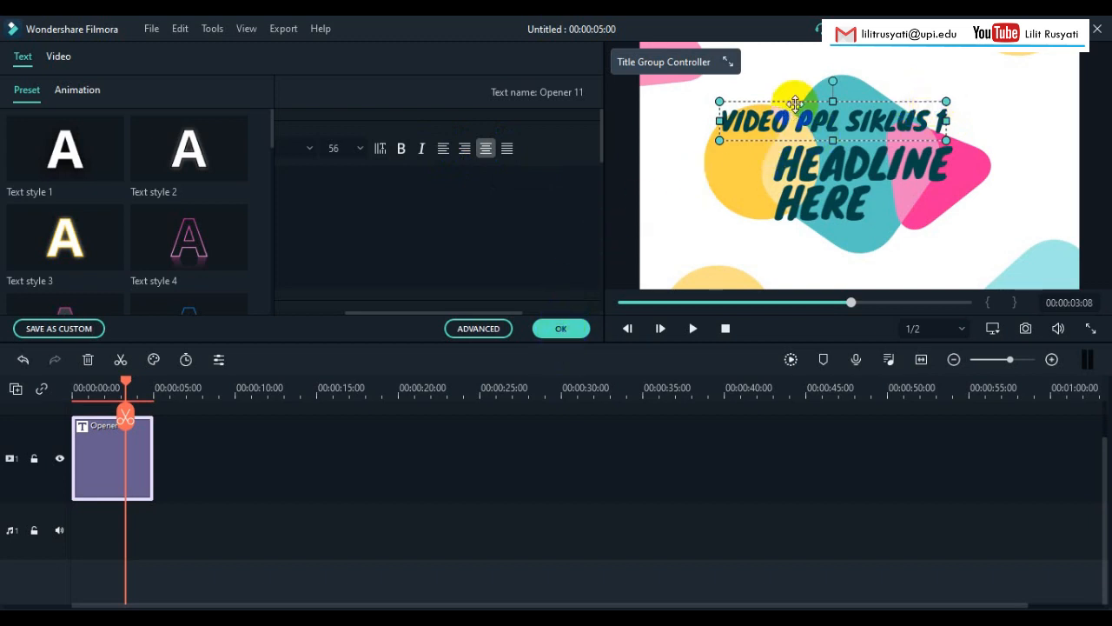
left_click_drag(796, 104, 821, 104)
left_click(553, 328)
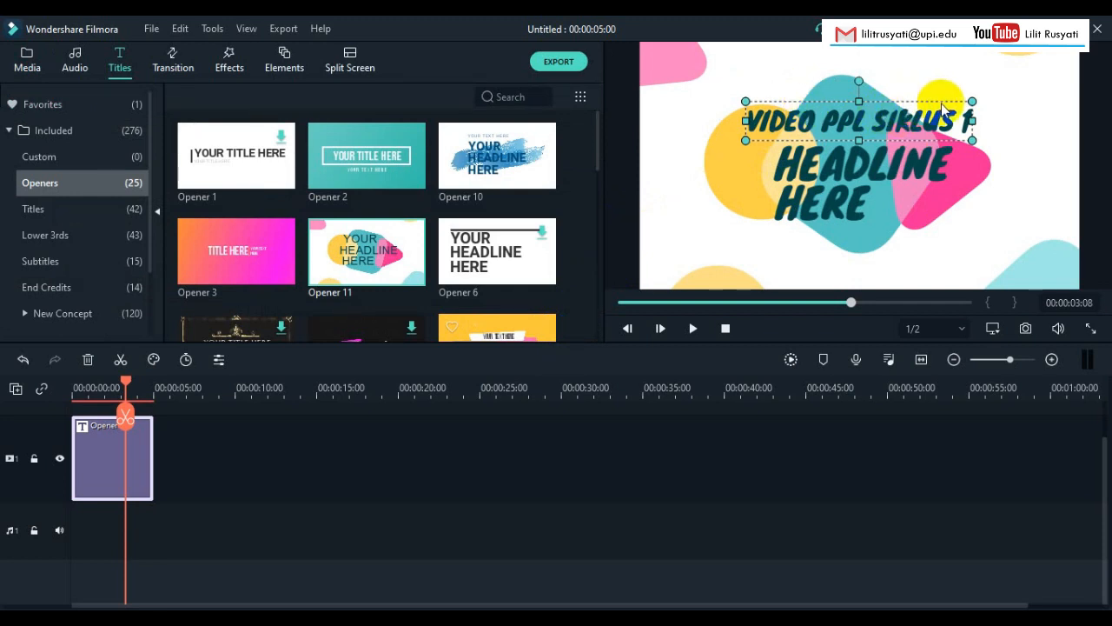
Step: Reopen the opener title for editing and apply the Text style 2 preset to the "VIDEO PPL SIKLUS 1" line
double_click(941, 104)
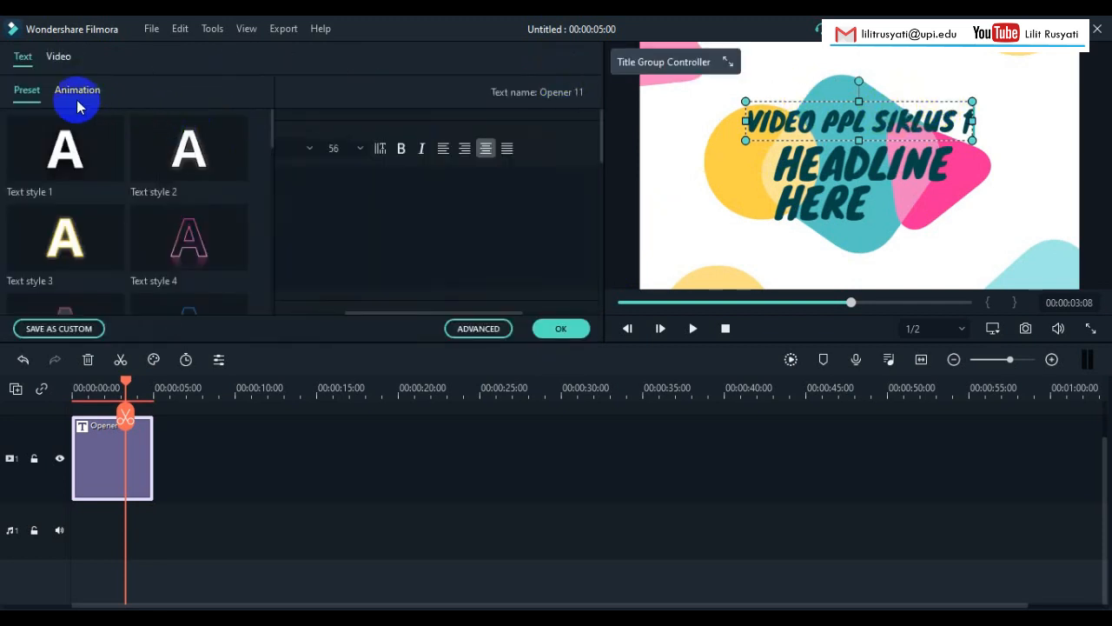
mouse_move(97, 132)
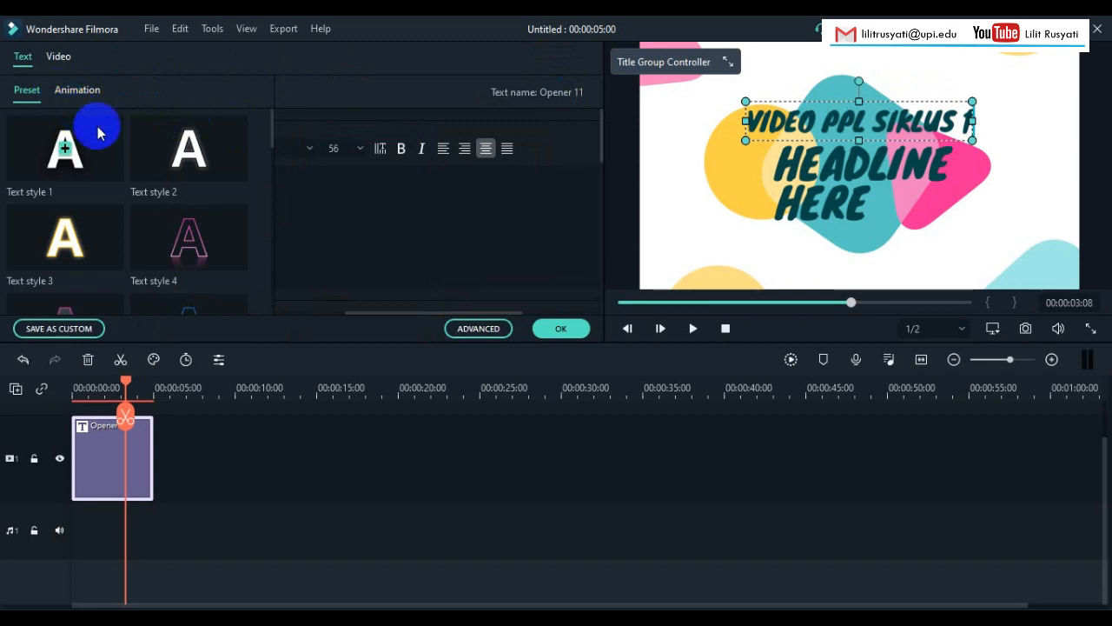
scroll(174, 218, "down", 2)
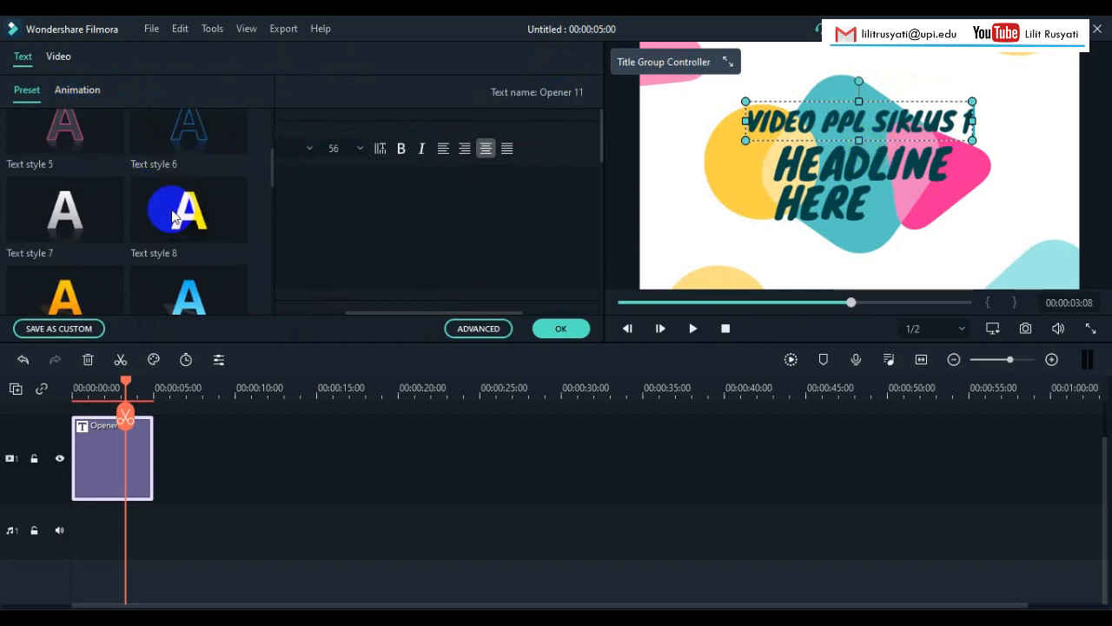
scroll(174, 213, "up", 2)
scroll(169, 174, "down", 2)
mouse_move(208, 196)
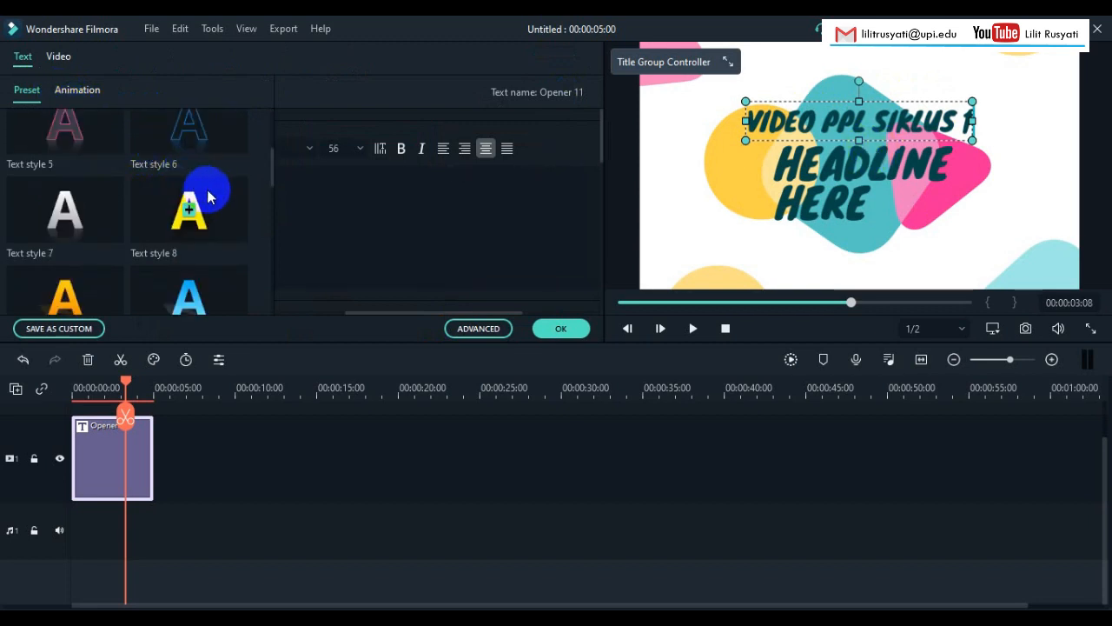
scroll(209, 195, "up", 2)
mouse_move(202, 252)
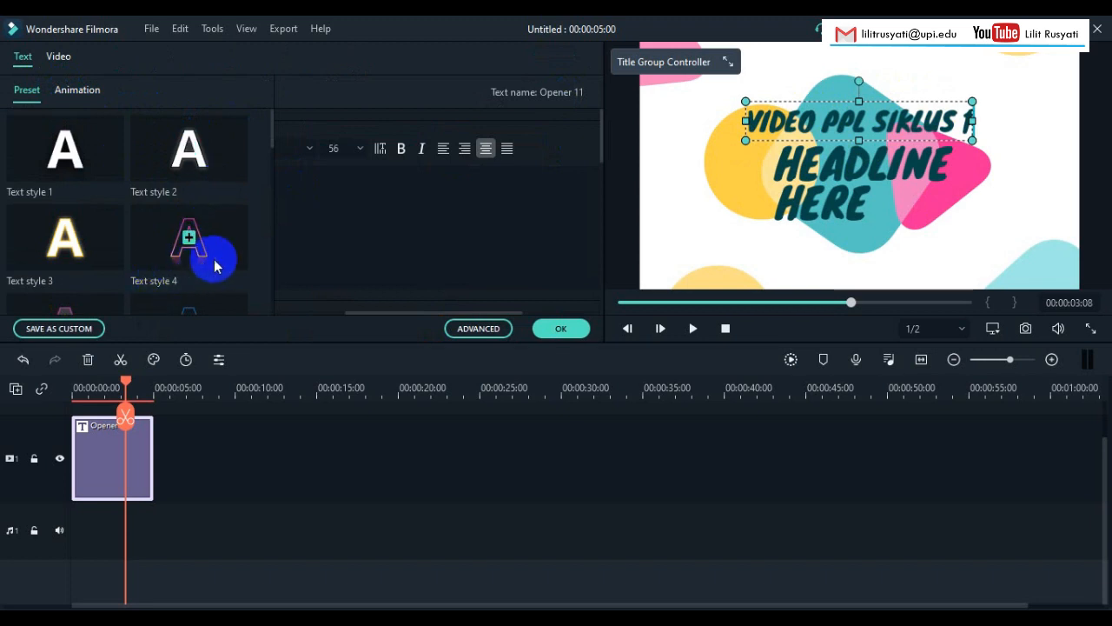
mouse_move(201, 169)
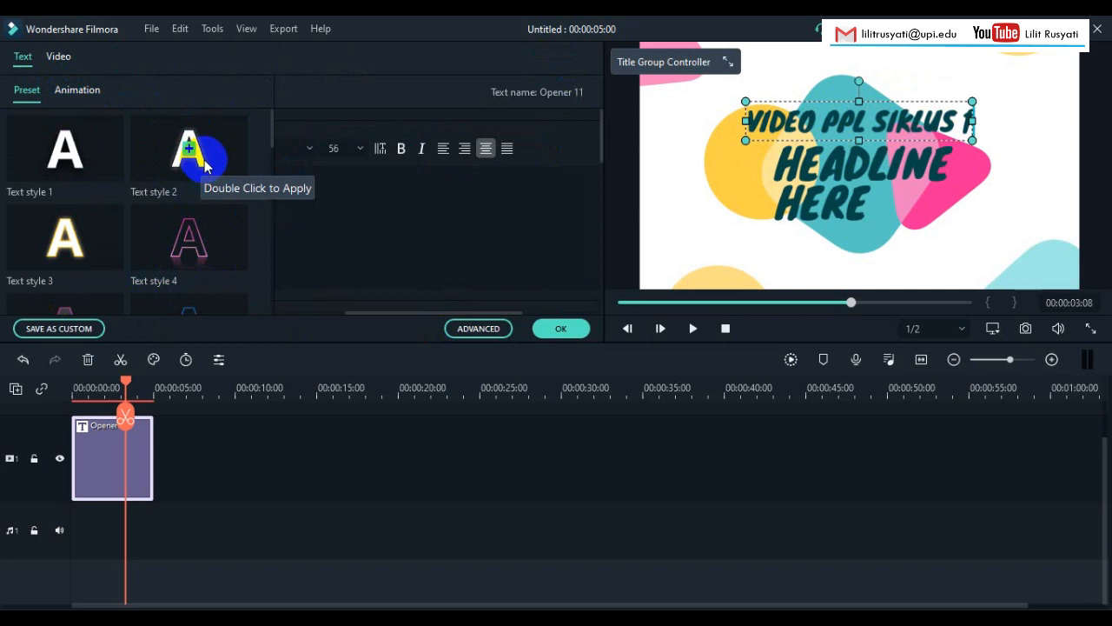
double_click(205, 166)
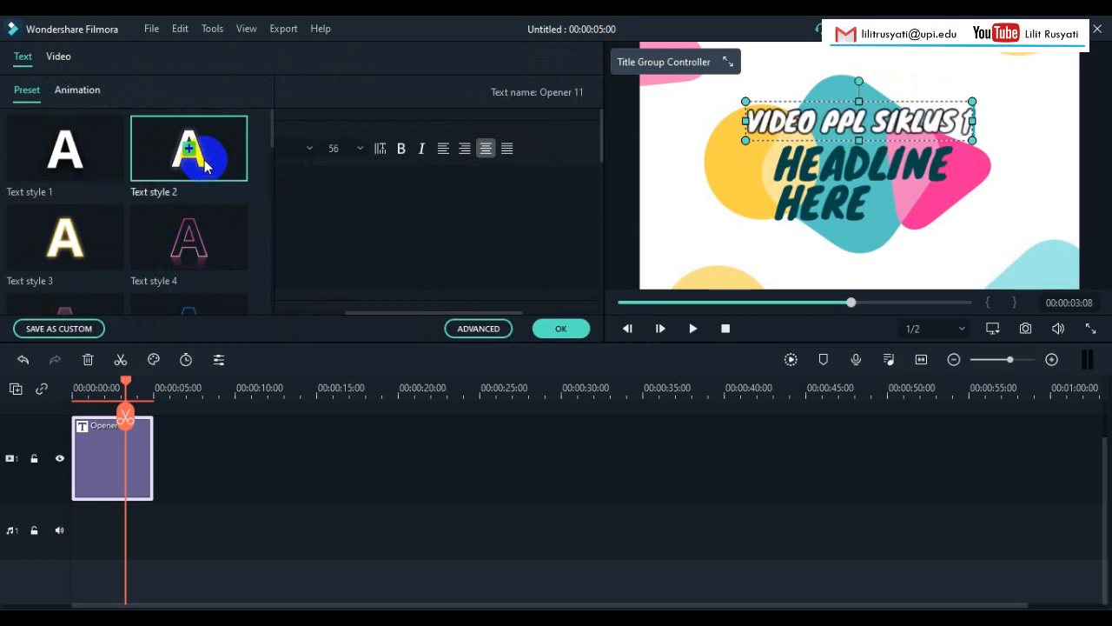
Step: Try the Text style 4 and Text style 1 presets on the "VIDEO PPL SIKLUS 1" line and open its animation options
double_click(218, 239)
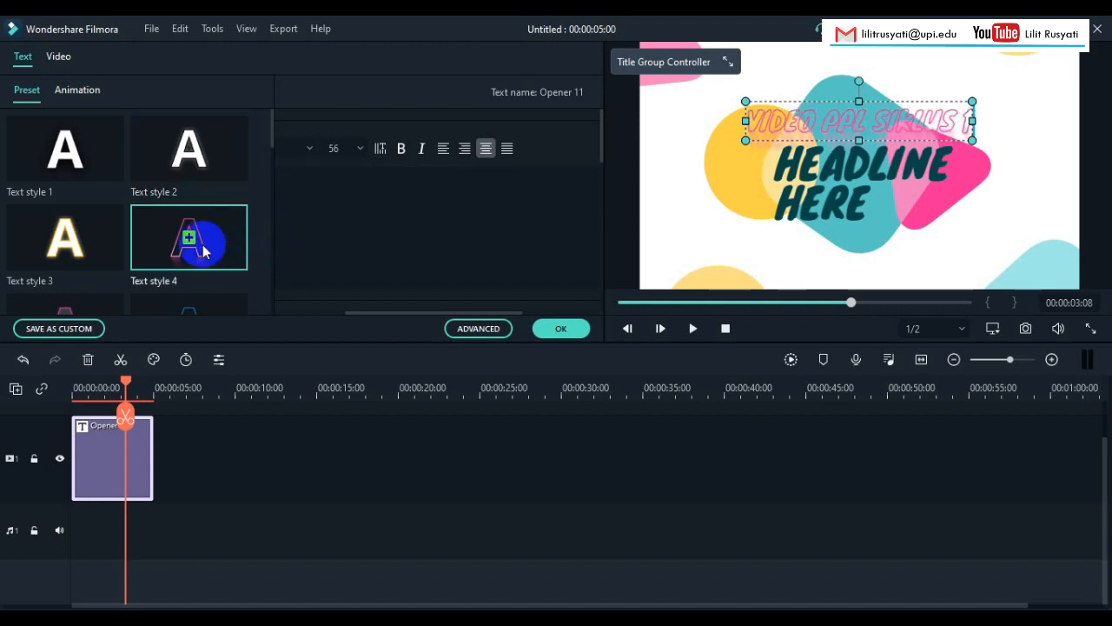
left_click(83, 151)
double_click(83, 151)
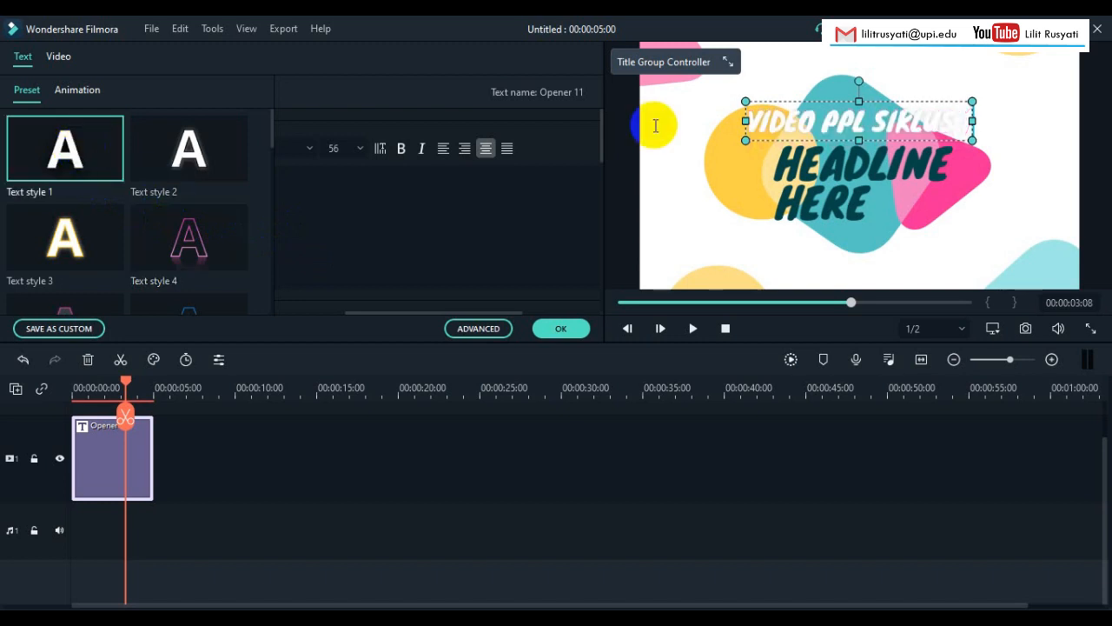
left_click(80, 95)
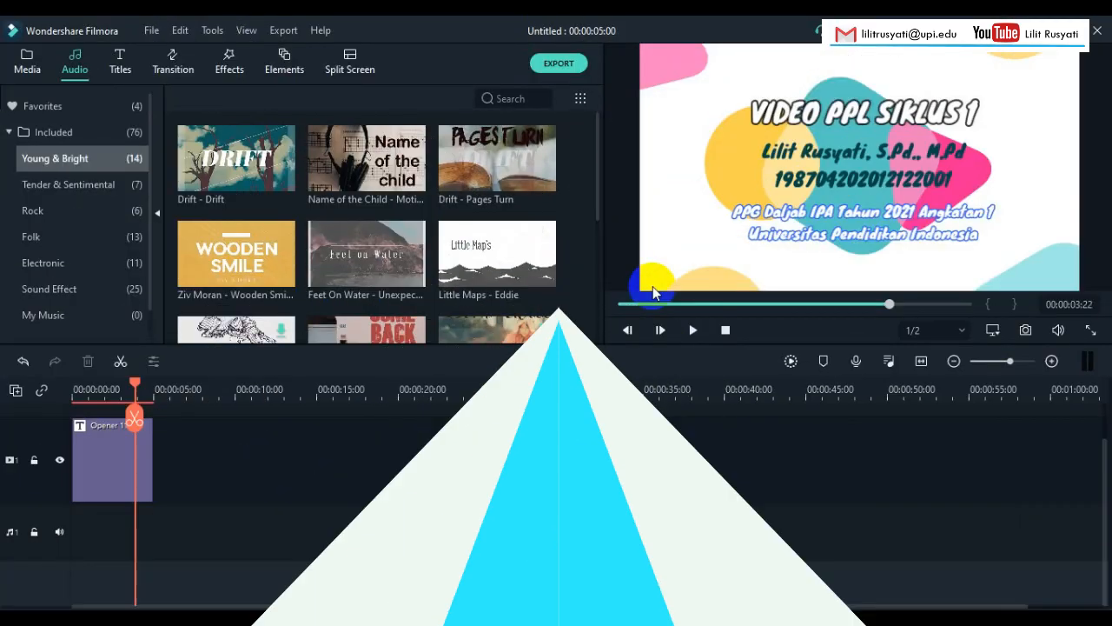
Step: Play the customized opener through to its end
left_click(693, 332)
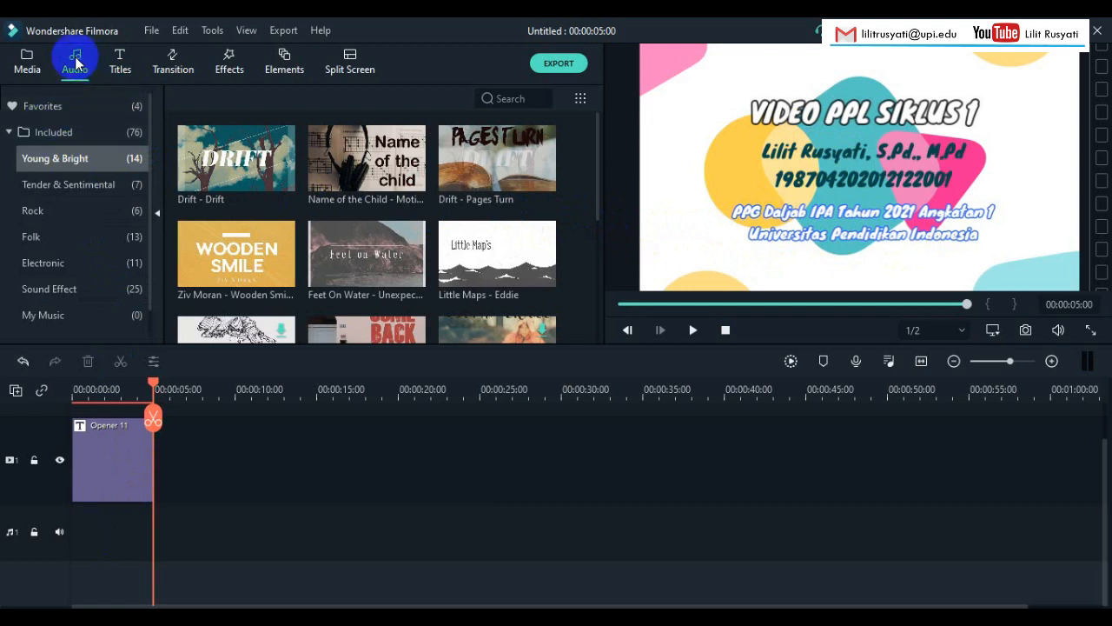
Step: Add the Folk music track "Lior seker - First Adventure" to audio track 1, starting at 00:00:00 beneath the opener
scroll(73, 192, "down", 1)
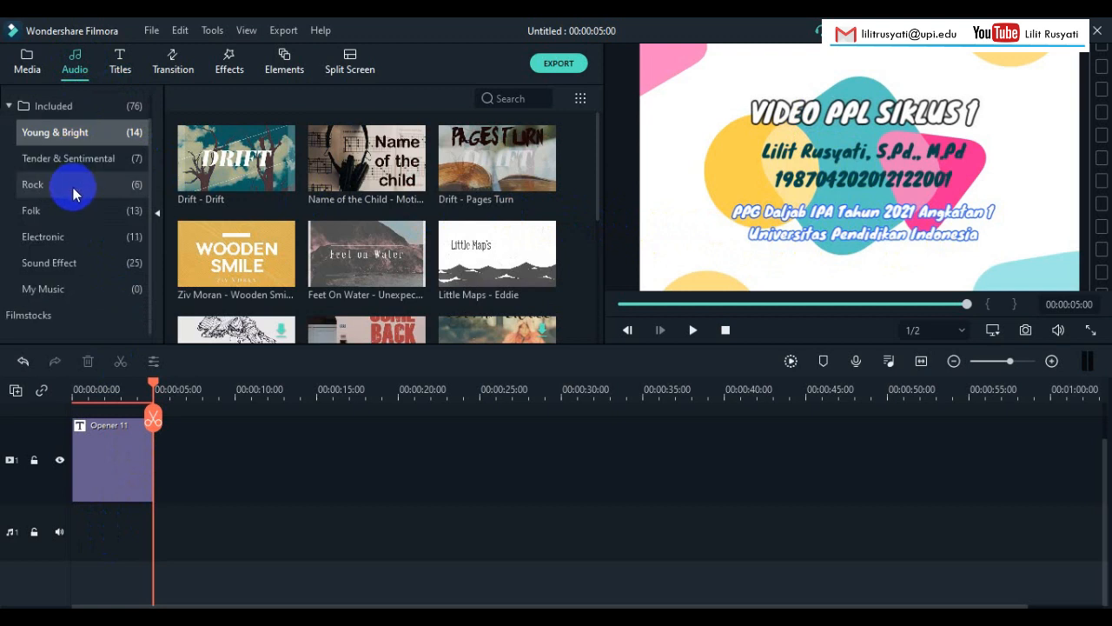
scroll(73, 193, "up", 1)
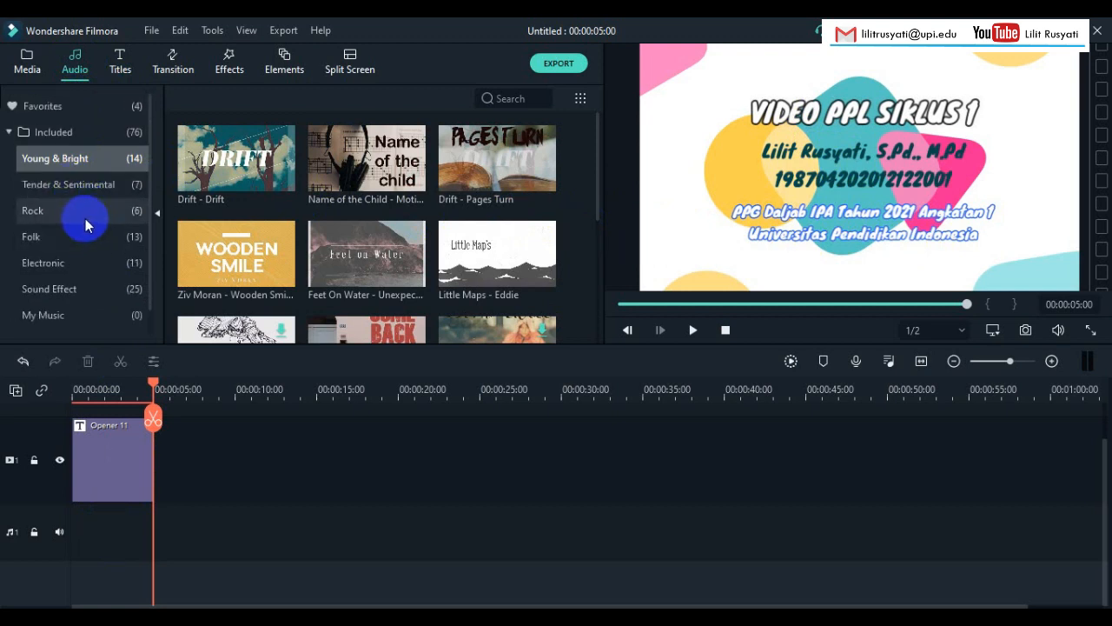
left_click(84, 218)
left_click(82, 238)
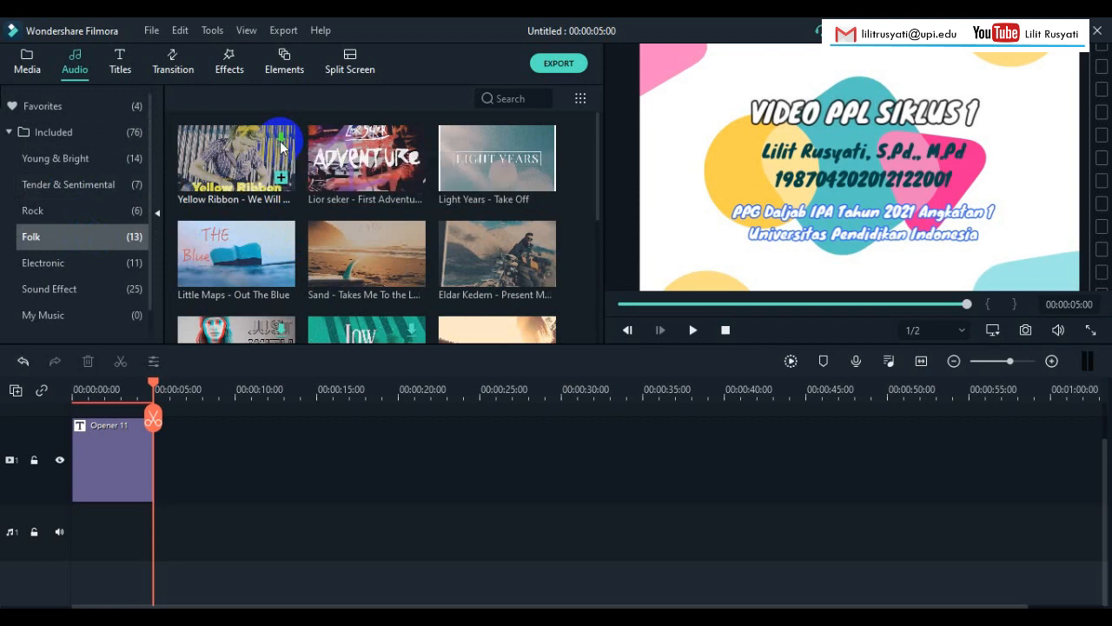
left_click(356, 158)
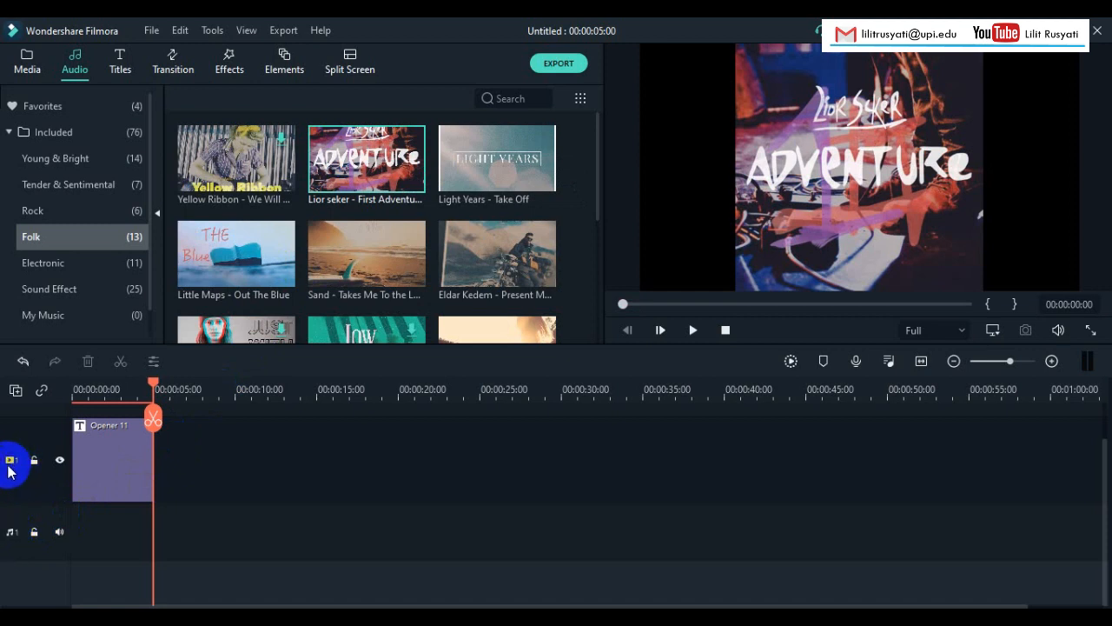
mouse_move(395, 157)
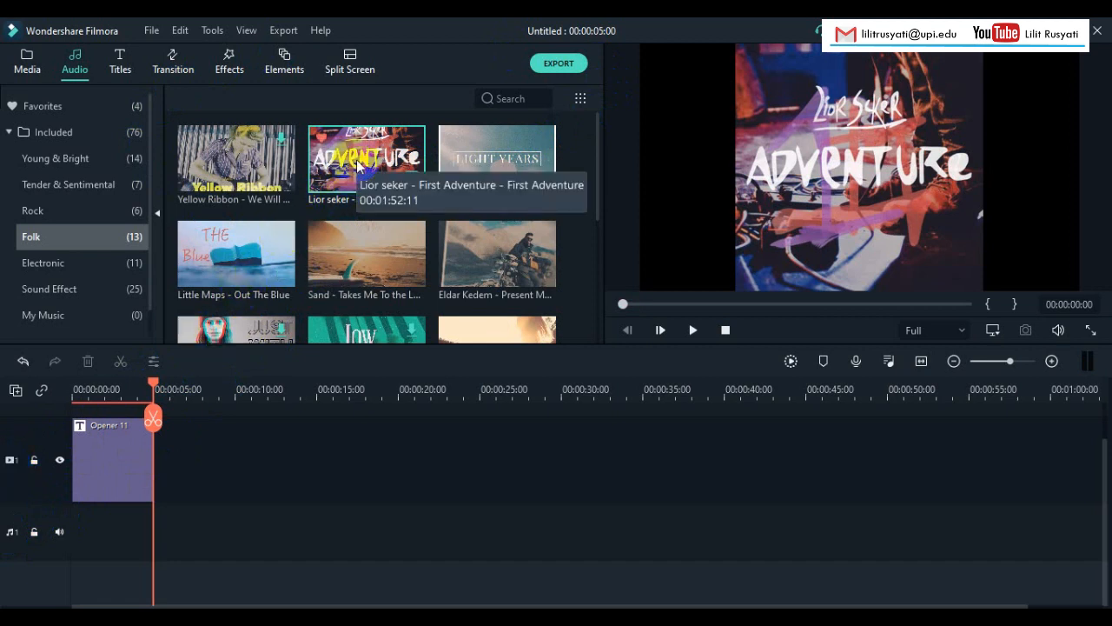
left_click_drag(358, 165, 213, 524)
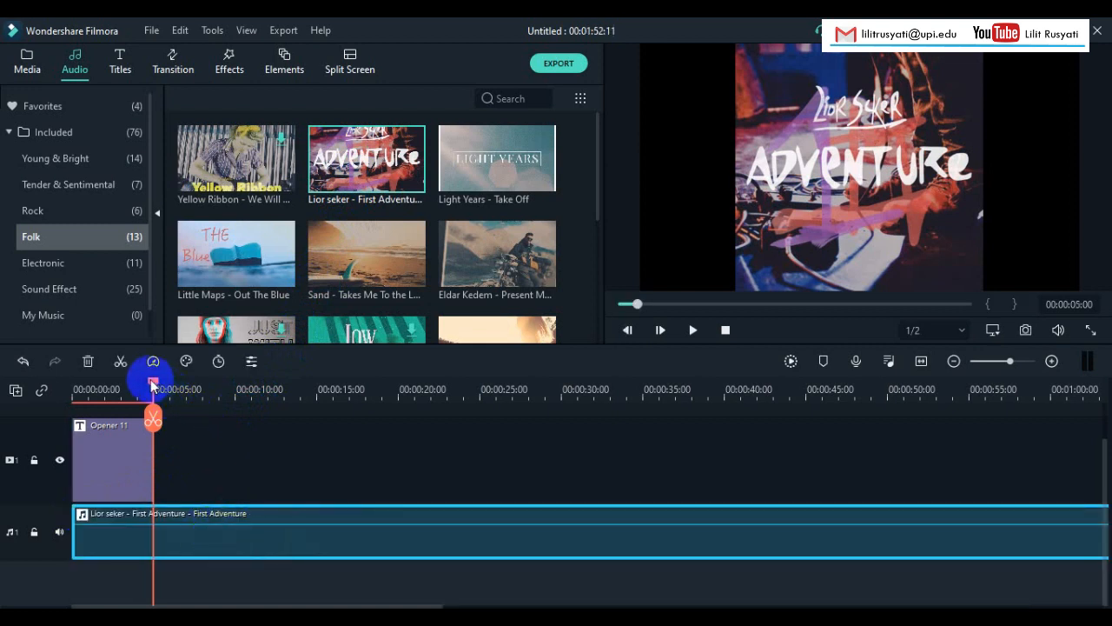
Step: Play the timeline from the beginning to check the opener with its music, pausing near the opener's end
left_click_drag(153, 383, 73, 420)
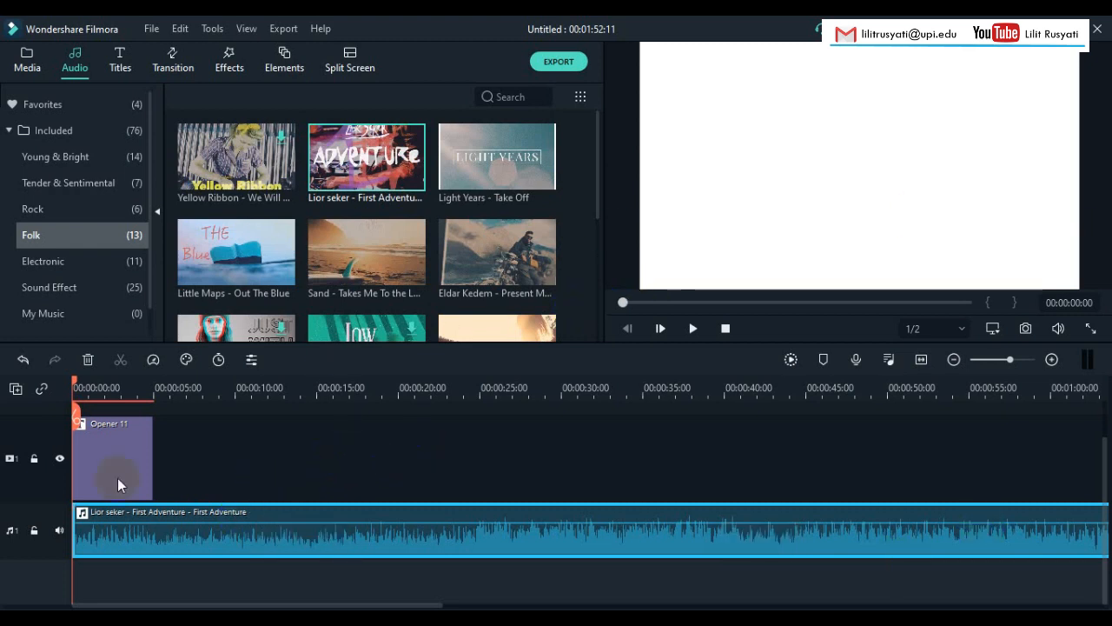
left_click(693, 329)
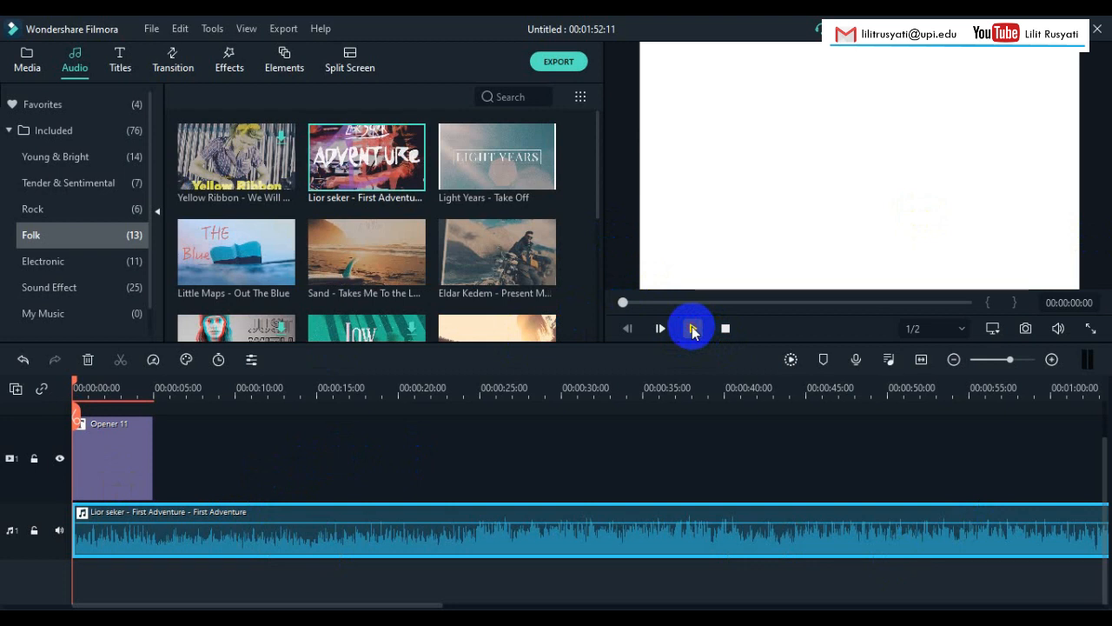
left_click(695, 328)
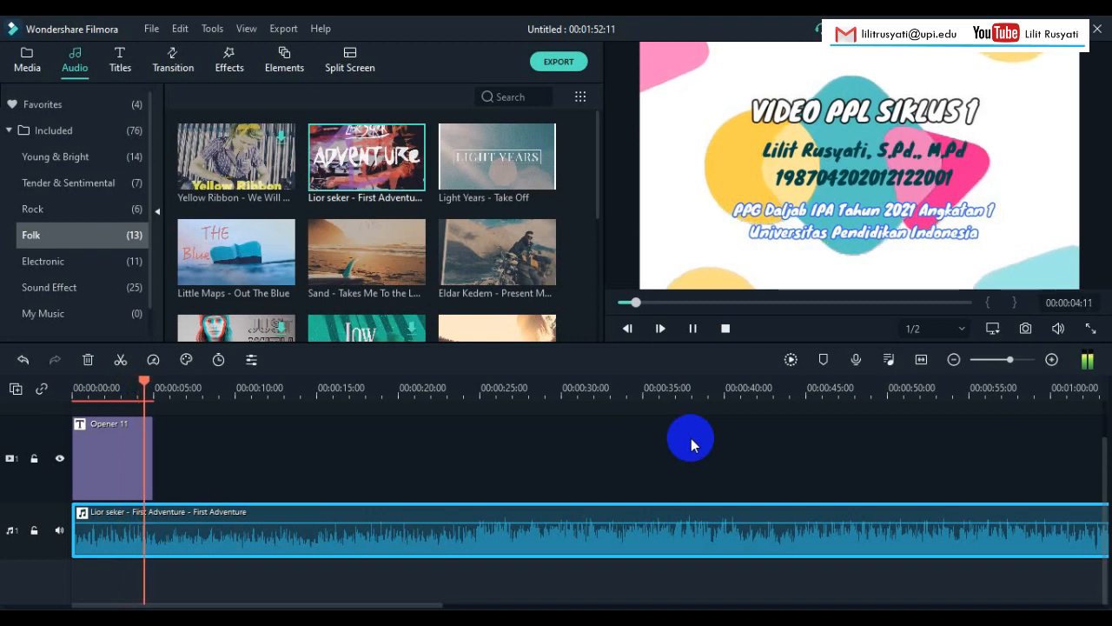
left_click(693, 329)
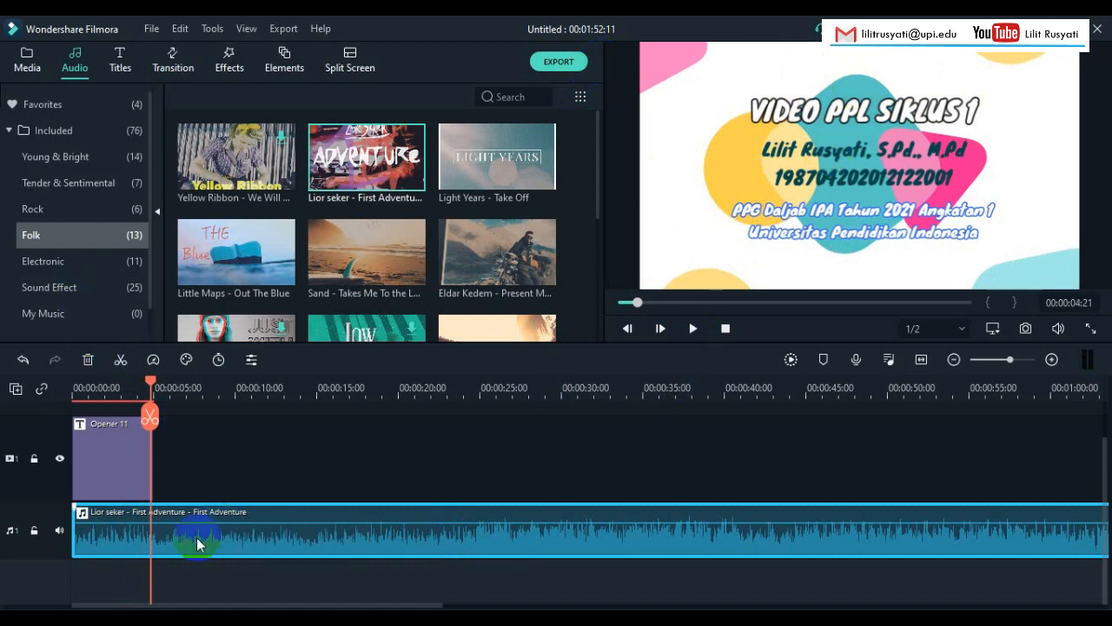
Step: Raise the First Adventure music clip's volume to 12 dB and confirm the audio settings
double_click(102, 535)
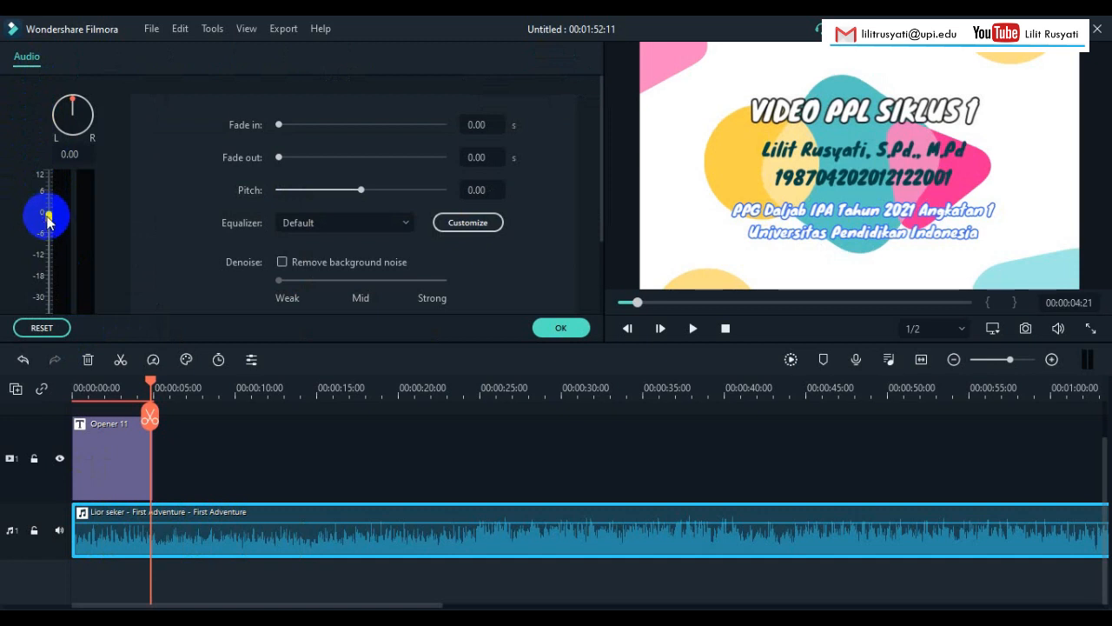
left_click_drag(48, 216, 53, 272)
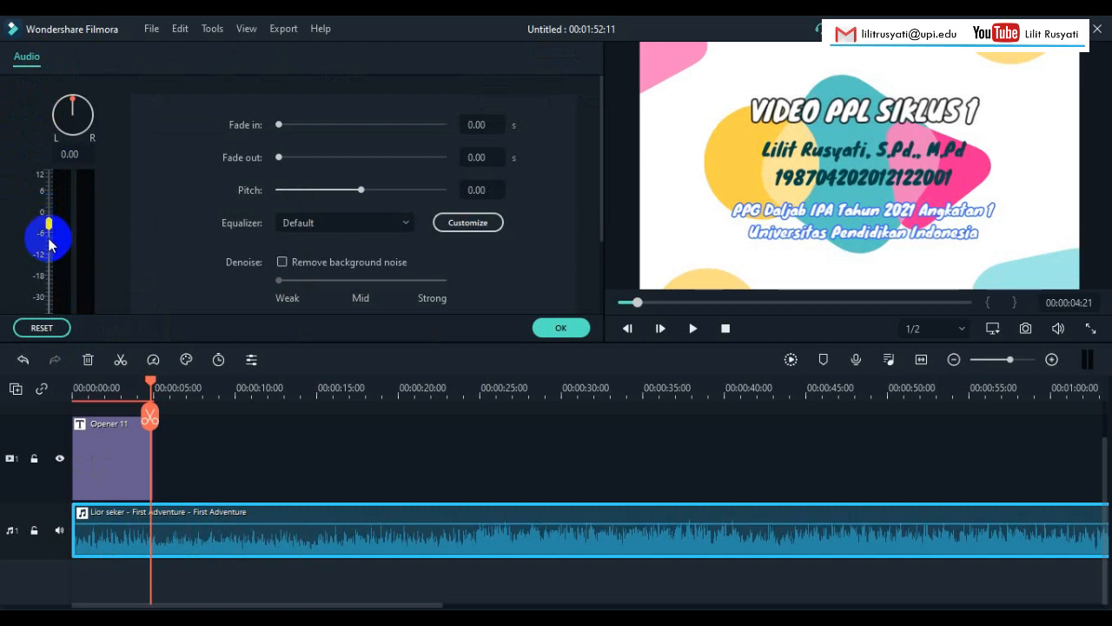
left_click(53, 186)
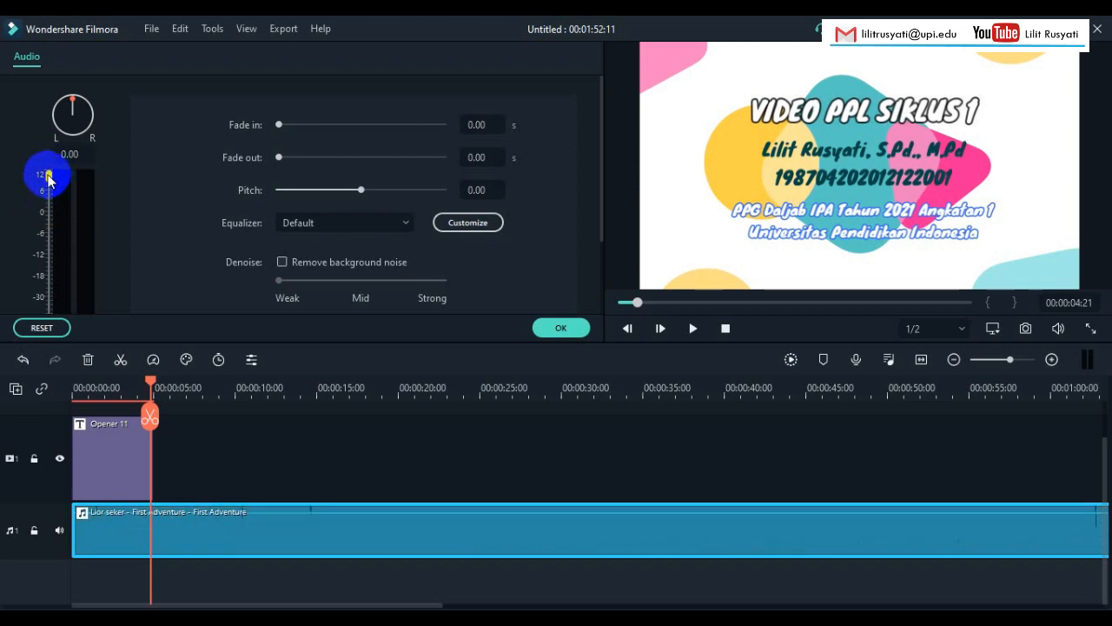
left_click(552, 326)
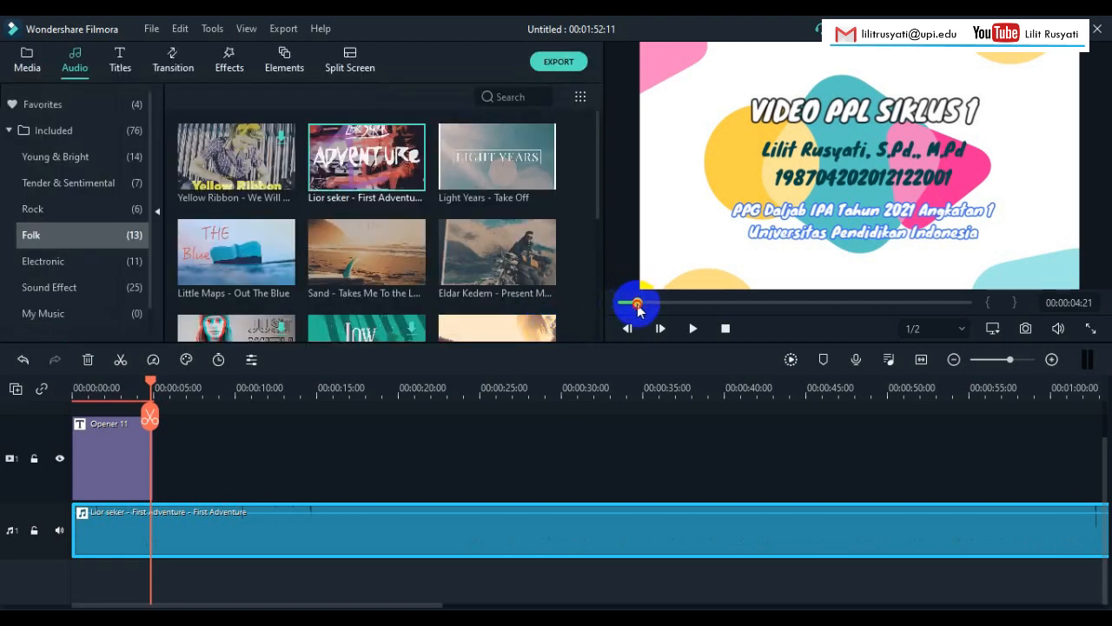
Step: Replay the opener from the start to hear the louder music, pausing near the opener's end
left_click_drag(637, 308, 622, 304)
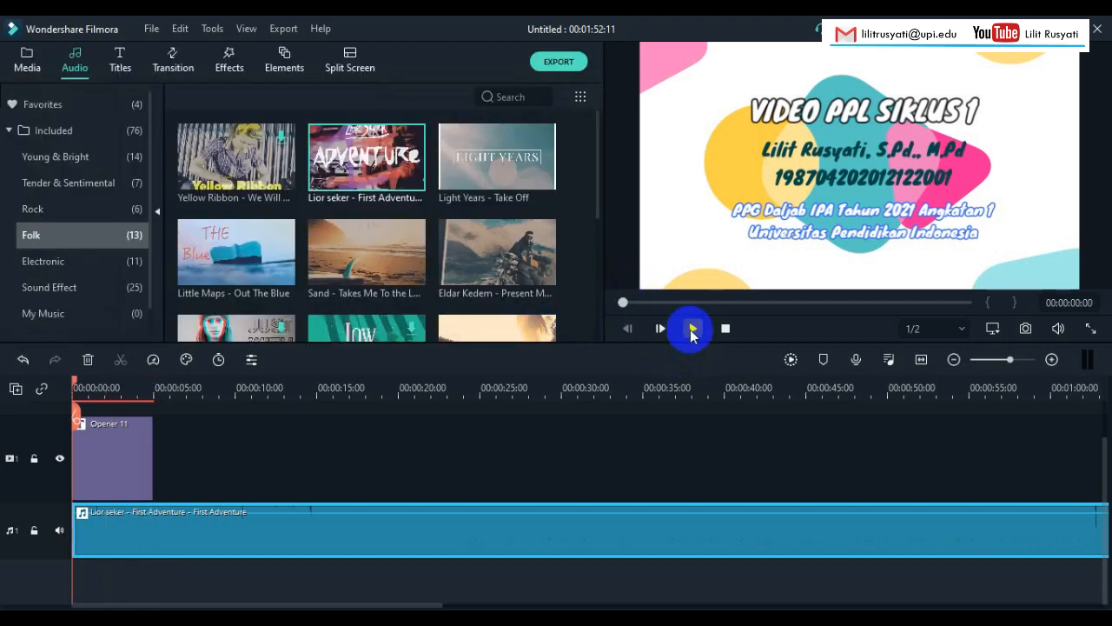
left_click(693, 329)
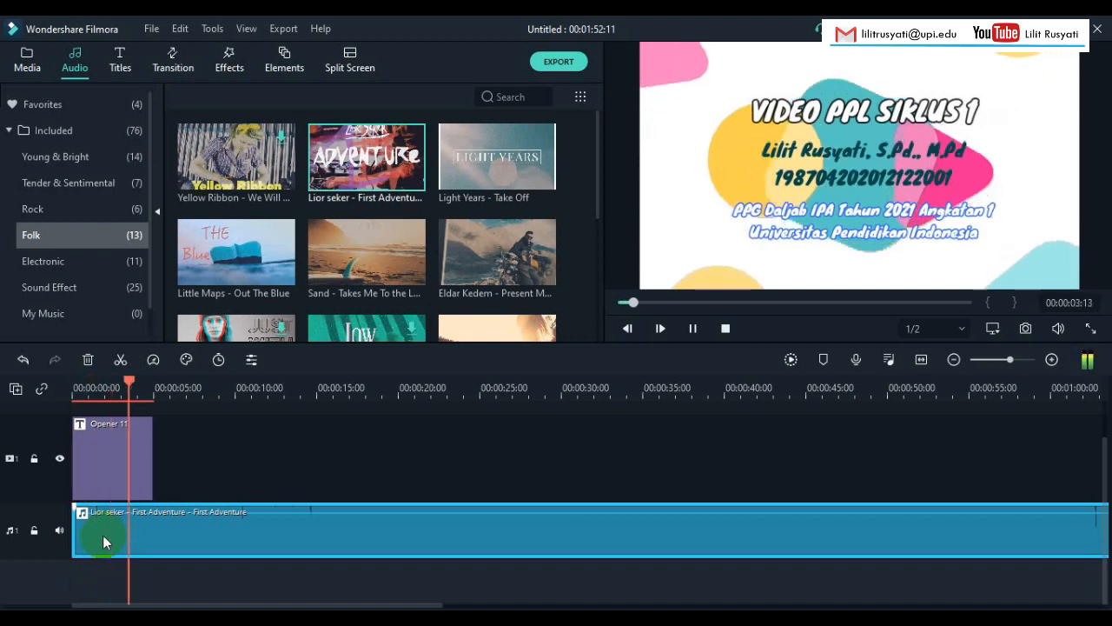
left_click(693, 331)
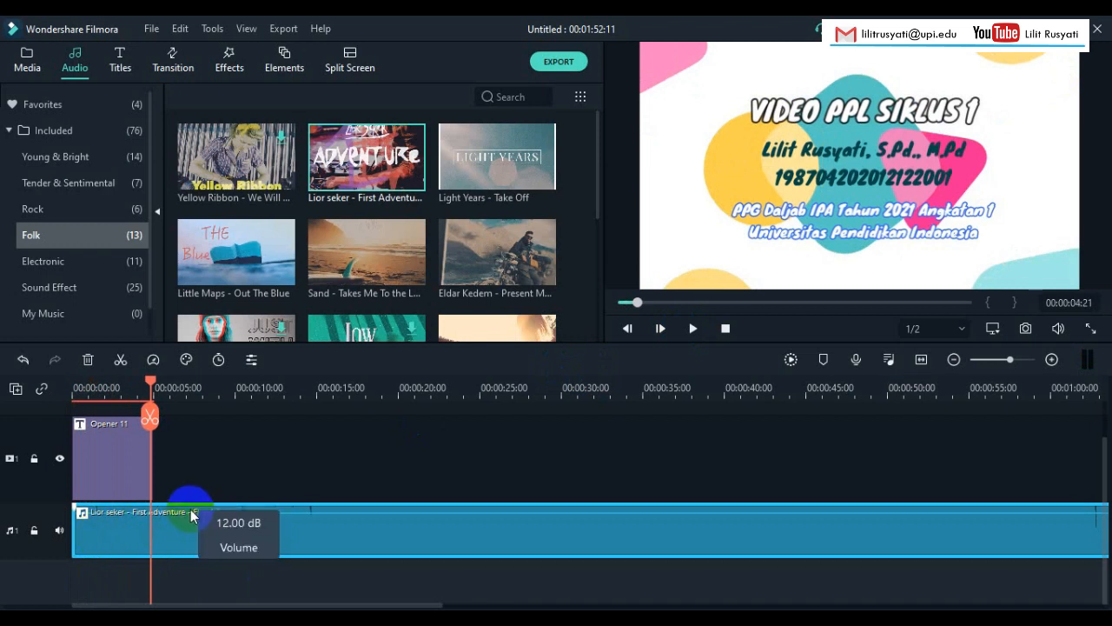
Step: Try a much lower volume on the First Adventure music clip, set it back to 12 dB, and confirm
left_click(103, 526)
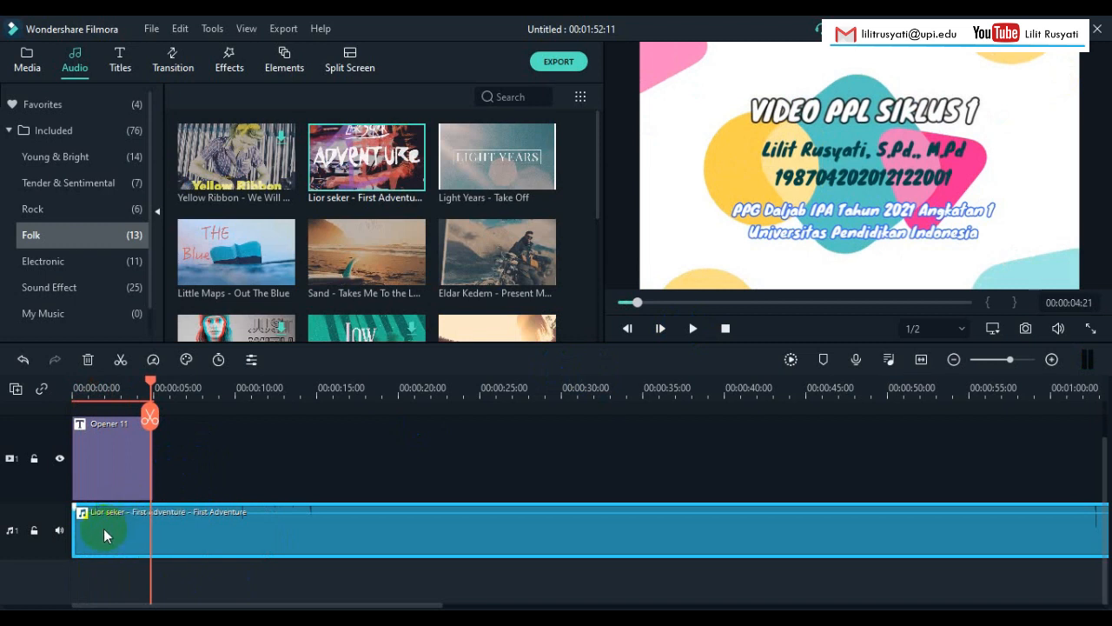
double_click(103, 534)
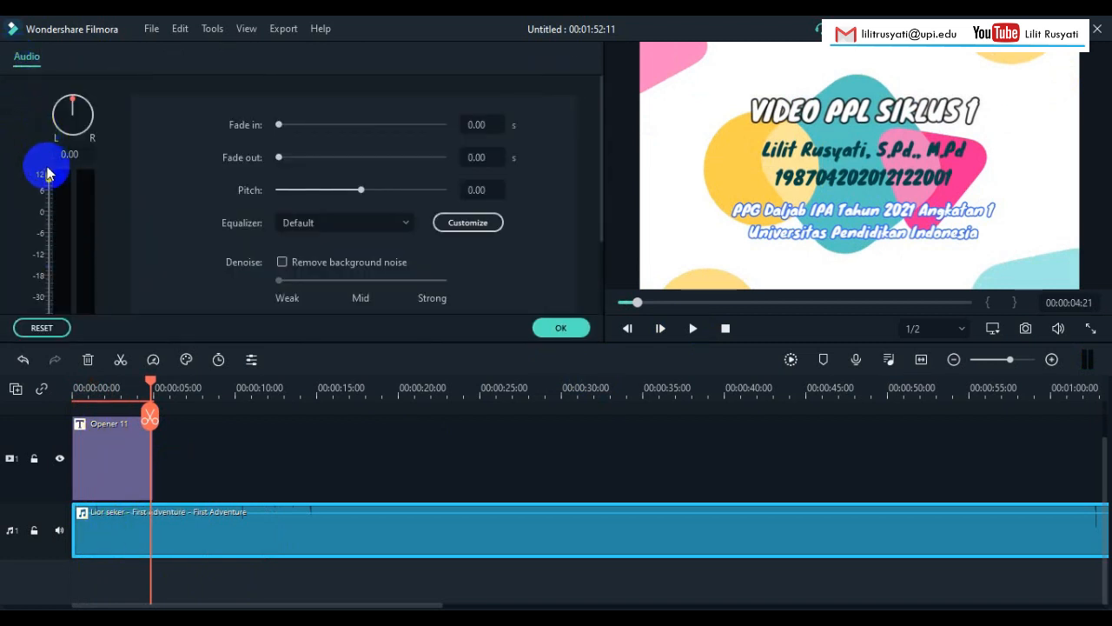
left_click_drag(47, 176, 55, 296)
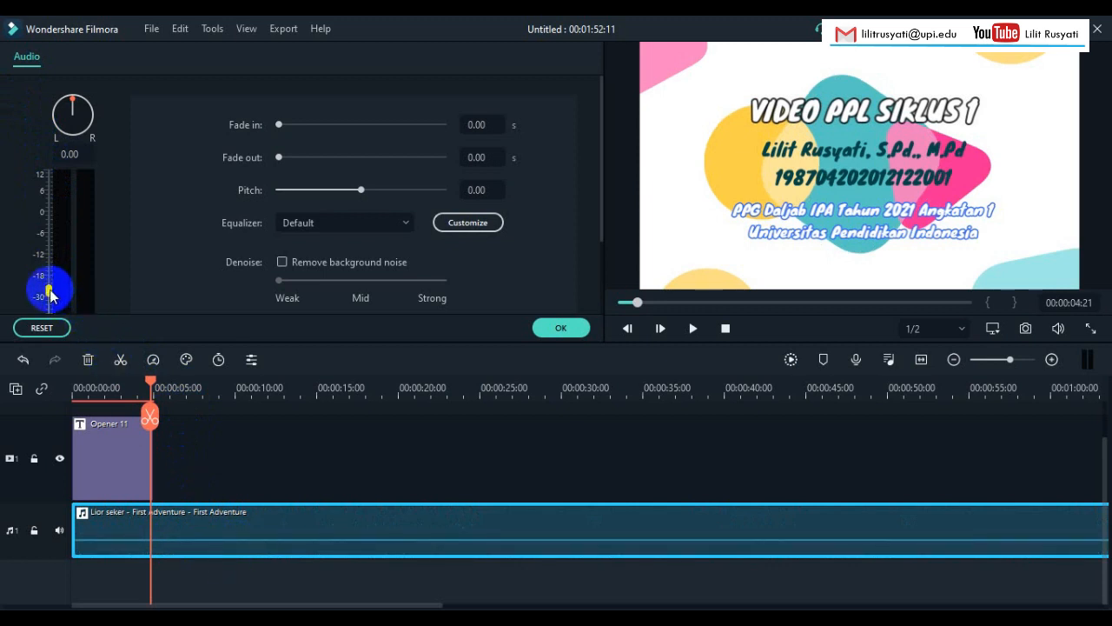
left_click_drag(49, 296, 48, 175)
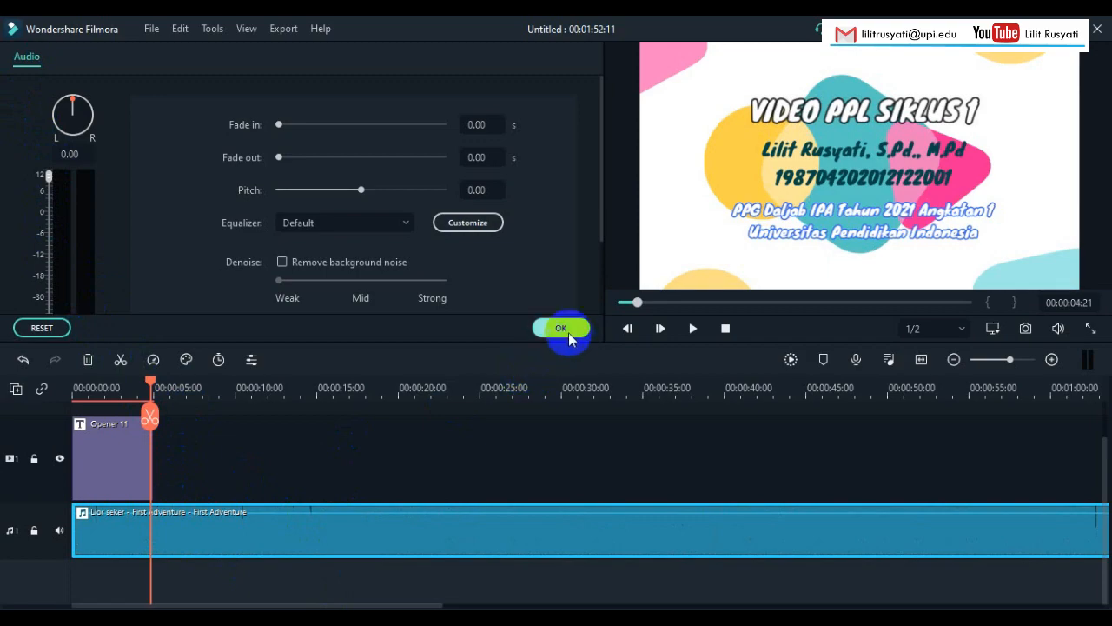
left_click(563, 331)
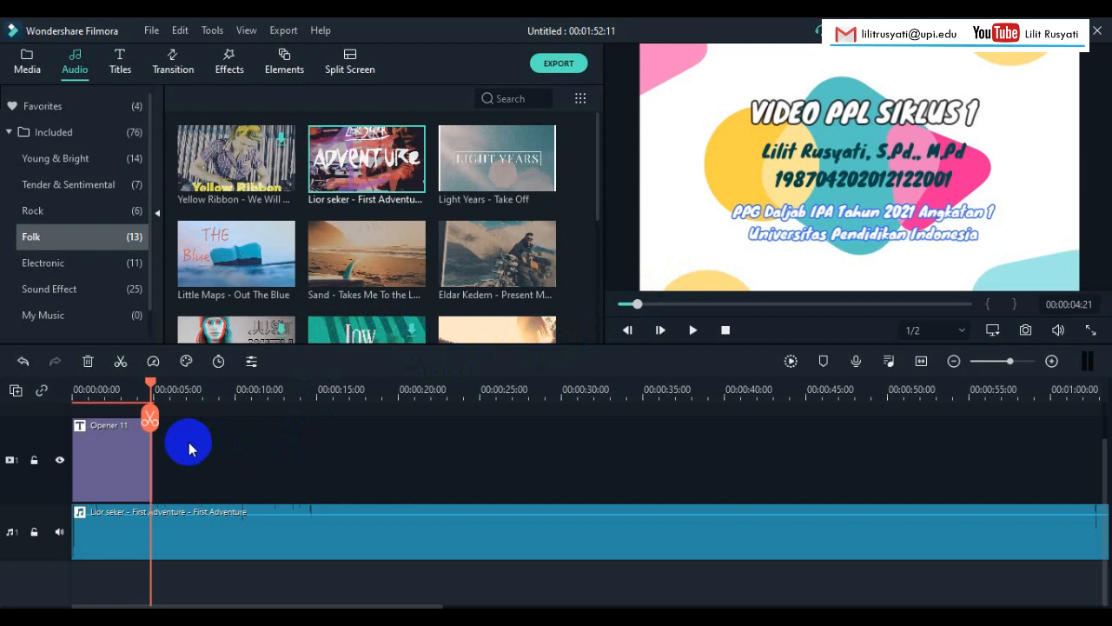
Step: Import the background image and the gs-opening 1 and Biodiversity Experiment videos into the project media
left_click(27, 59)
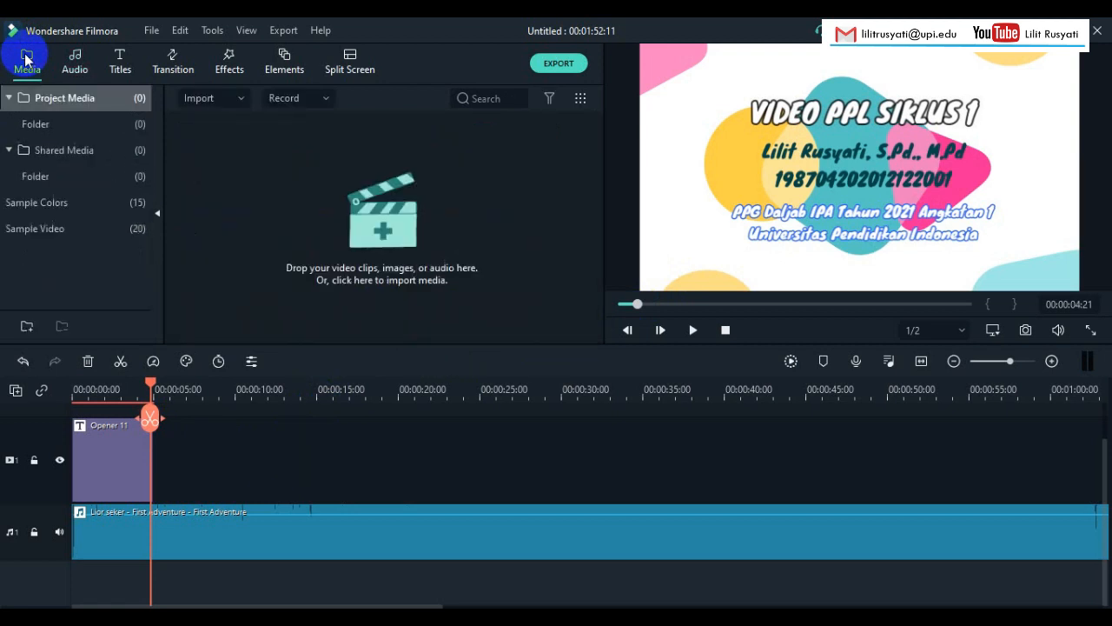
left_click(243, 102)
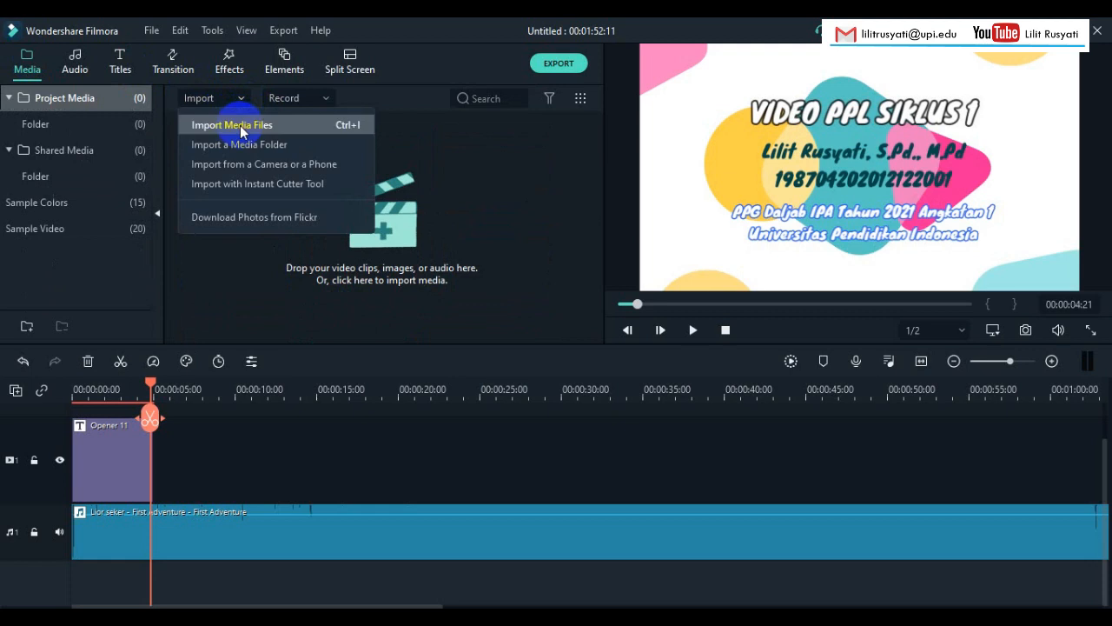
left_click(241, 128)
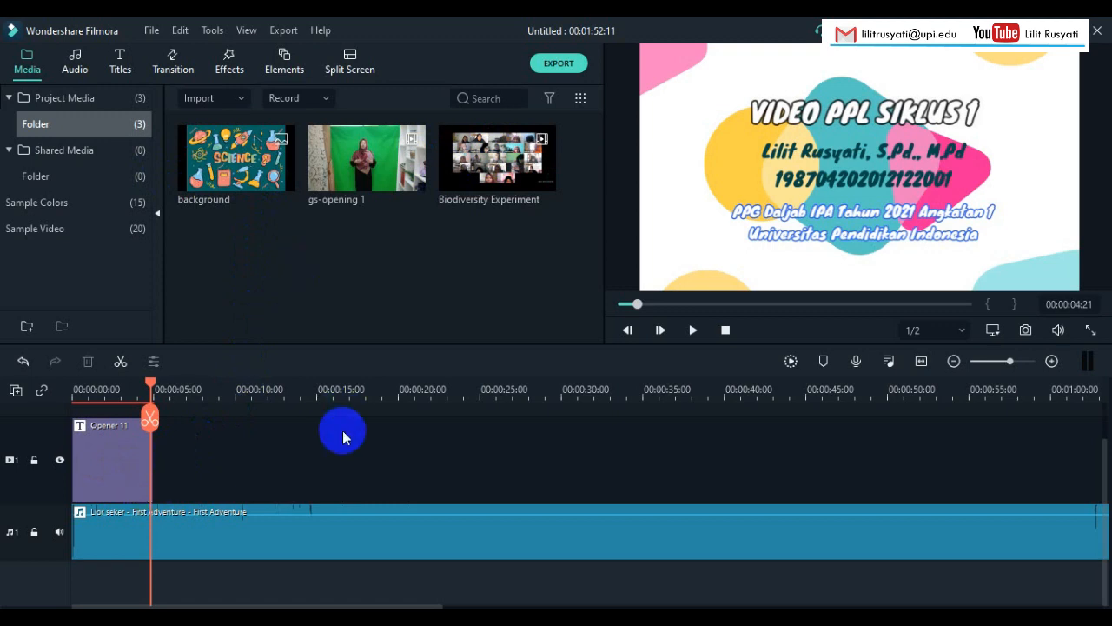
Step: Place the background image on the first video track directly after the Opener 11 title
scroll(334, 447, "up", 1)
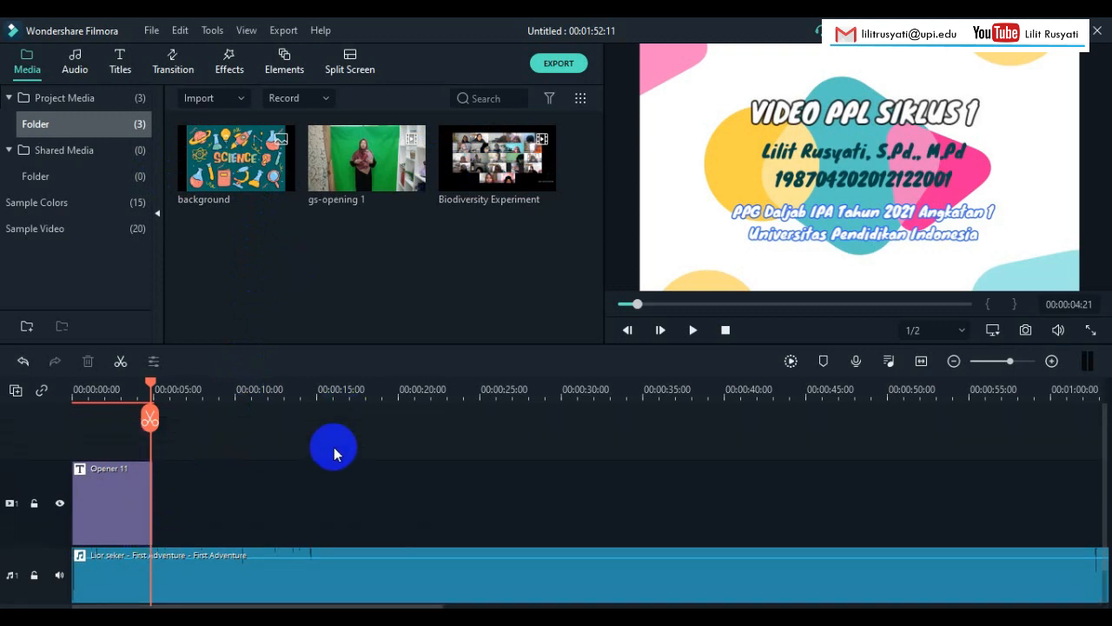
left_click(231, 154)
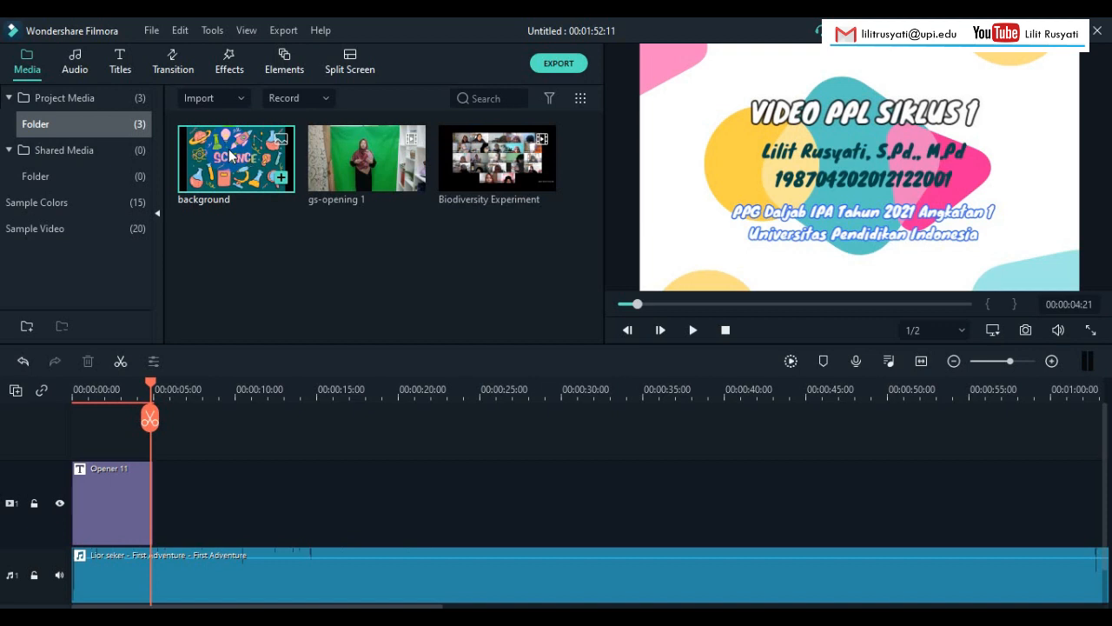
left_click(224, 149)
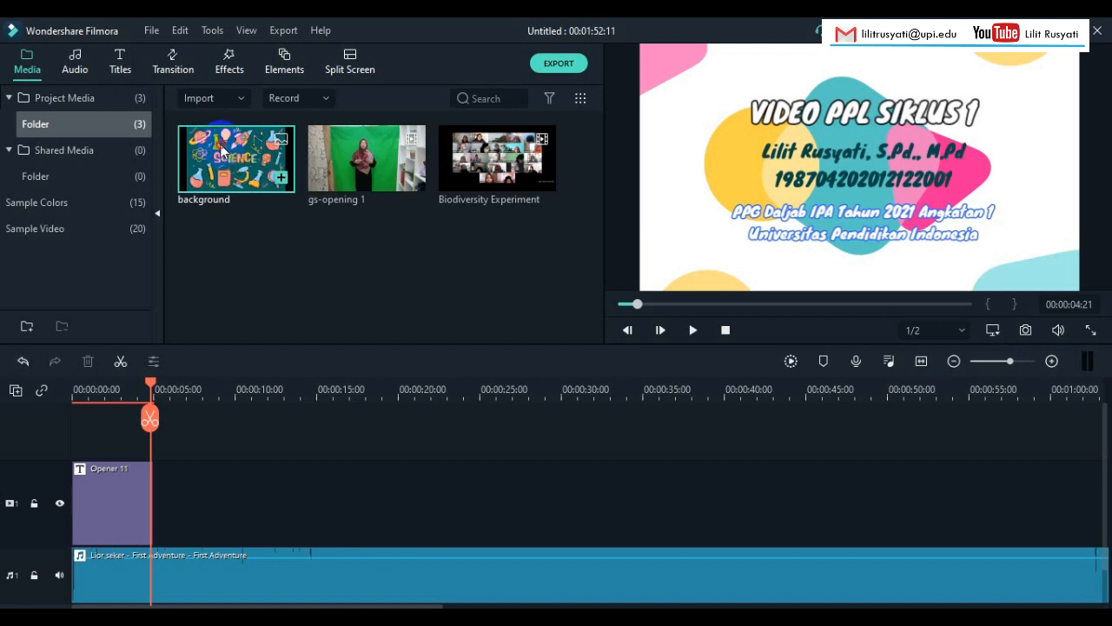
left_click_drag(222, 151, 169, 504)
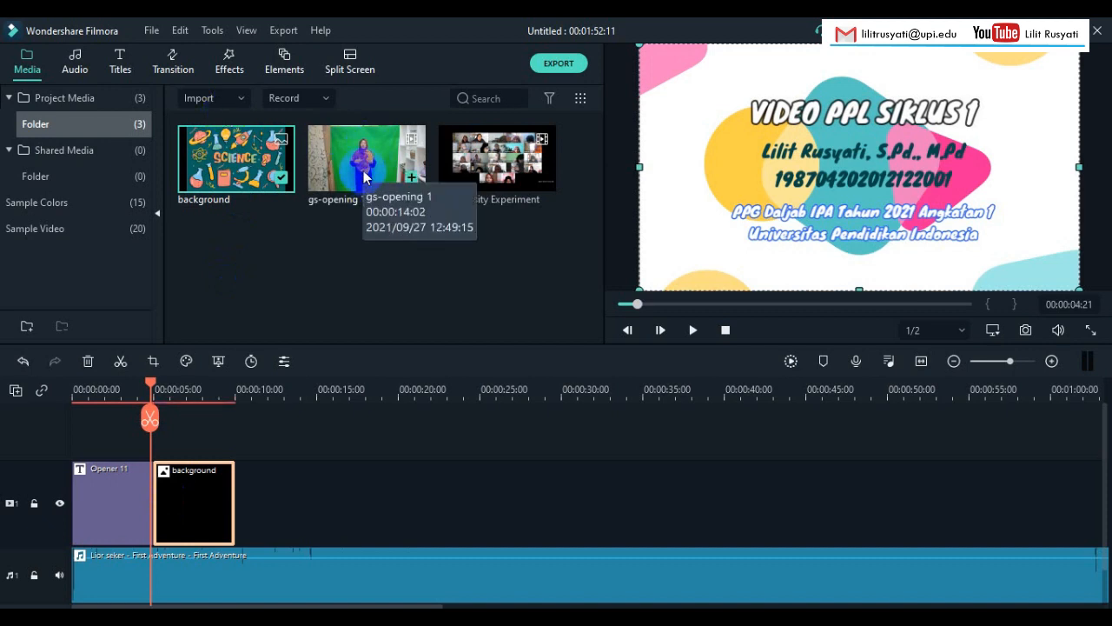
left_click(294, 517)
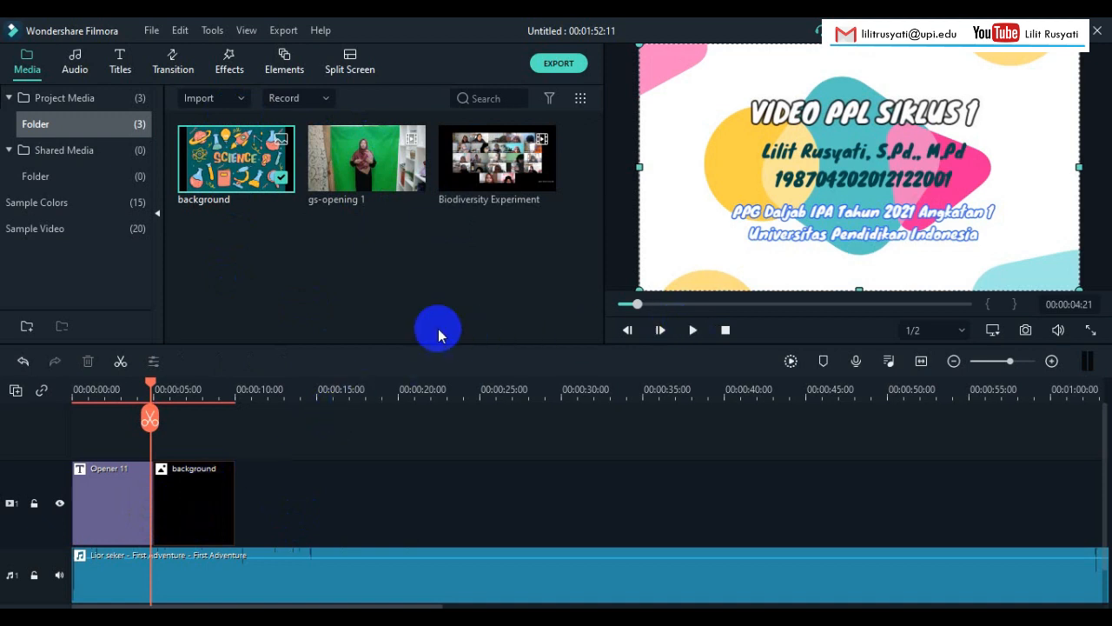
left_click(201, 504)
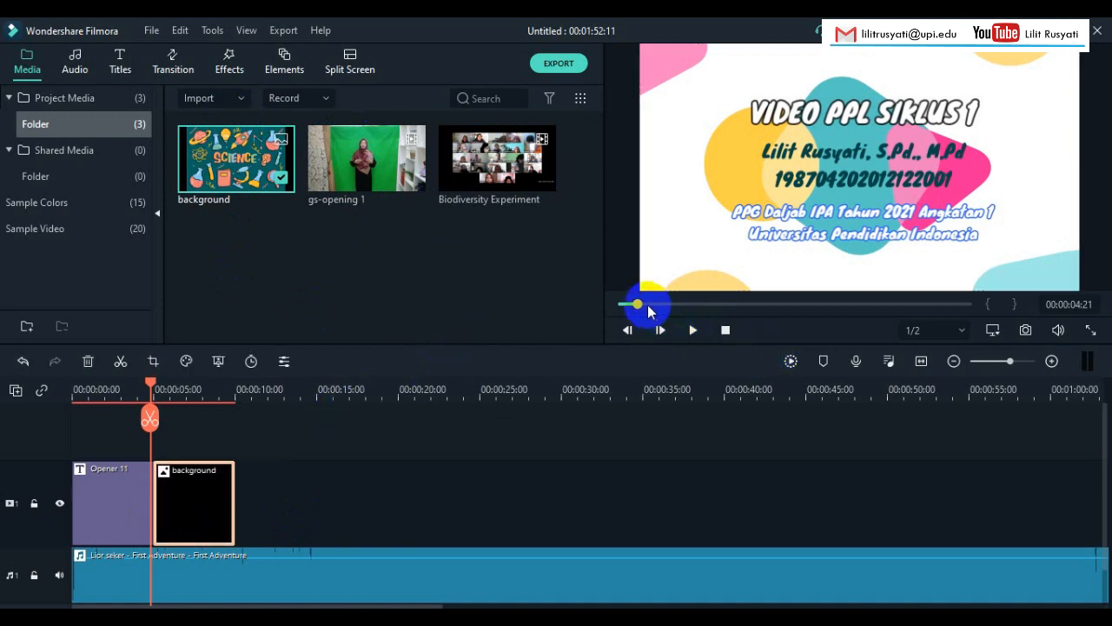
Step: Show the background image in the preview and stretch it horizontally on both sides to fill the frame
left_click(646, 306)
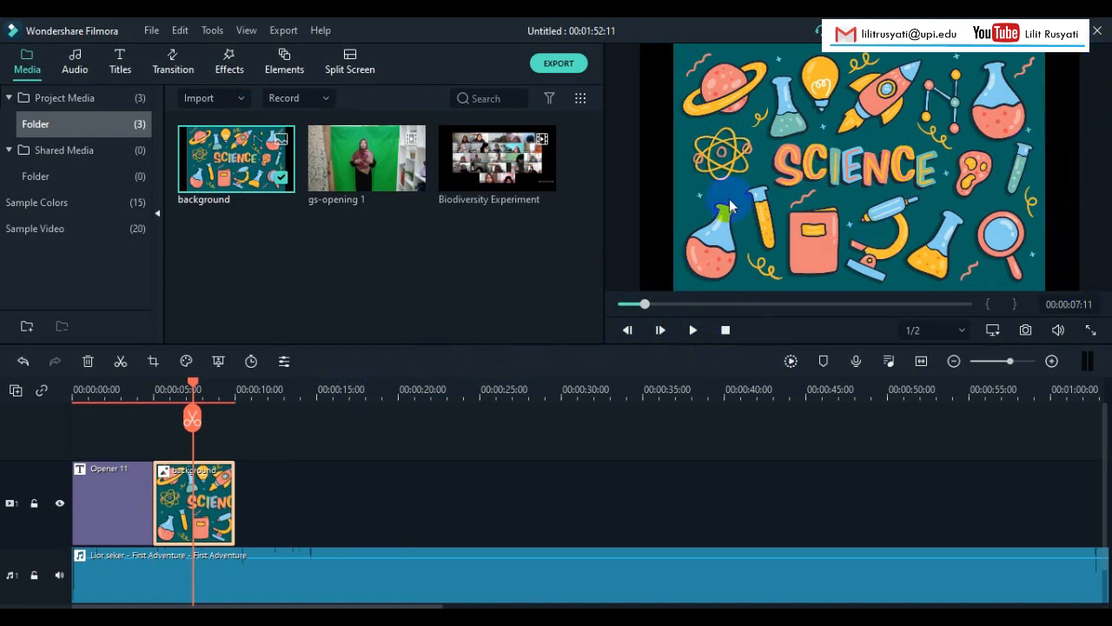
left_click(805, 138)
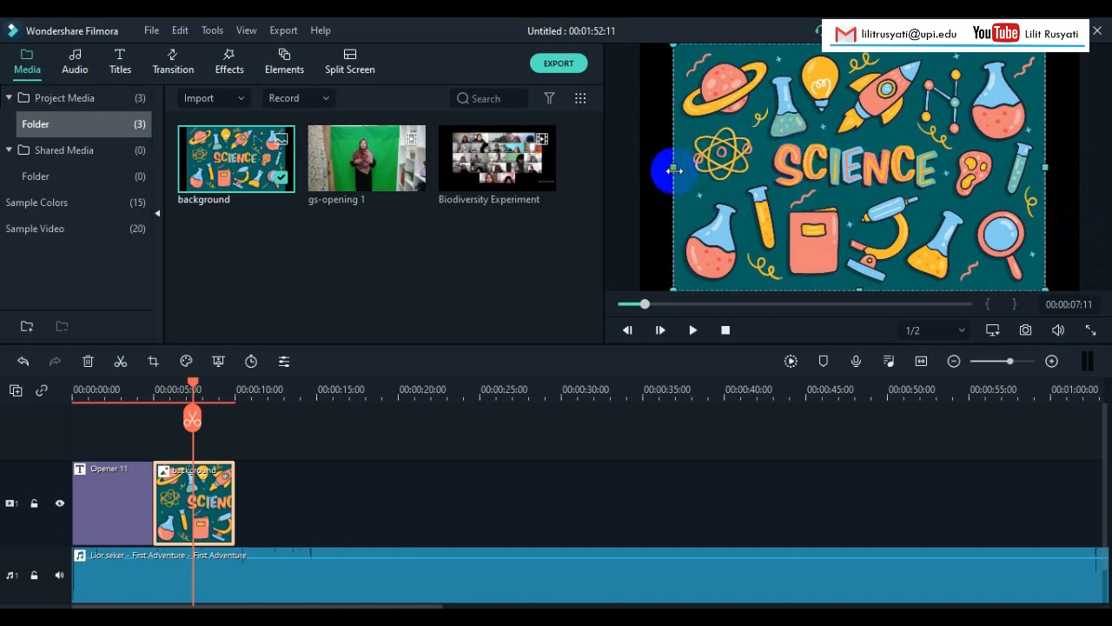
left_click_drag(664, 171, 640, 176)
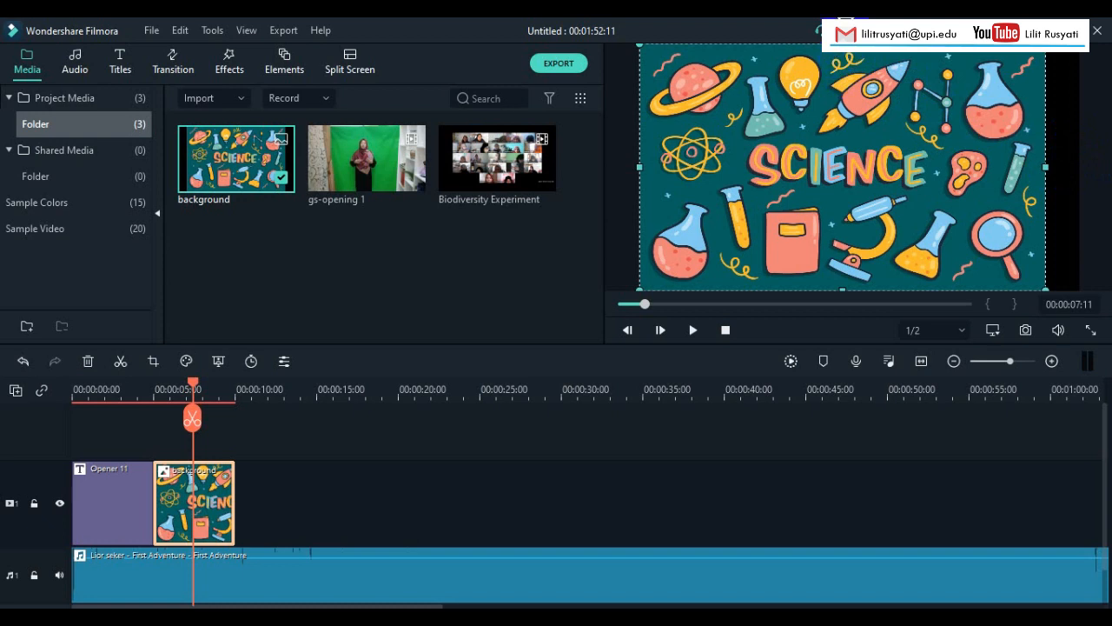
mouse_move(1045, 166)
left_mouse_down()
mouse_move(1072, 168)
mouse_move(1042, 173)
left_mouse_up()
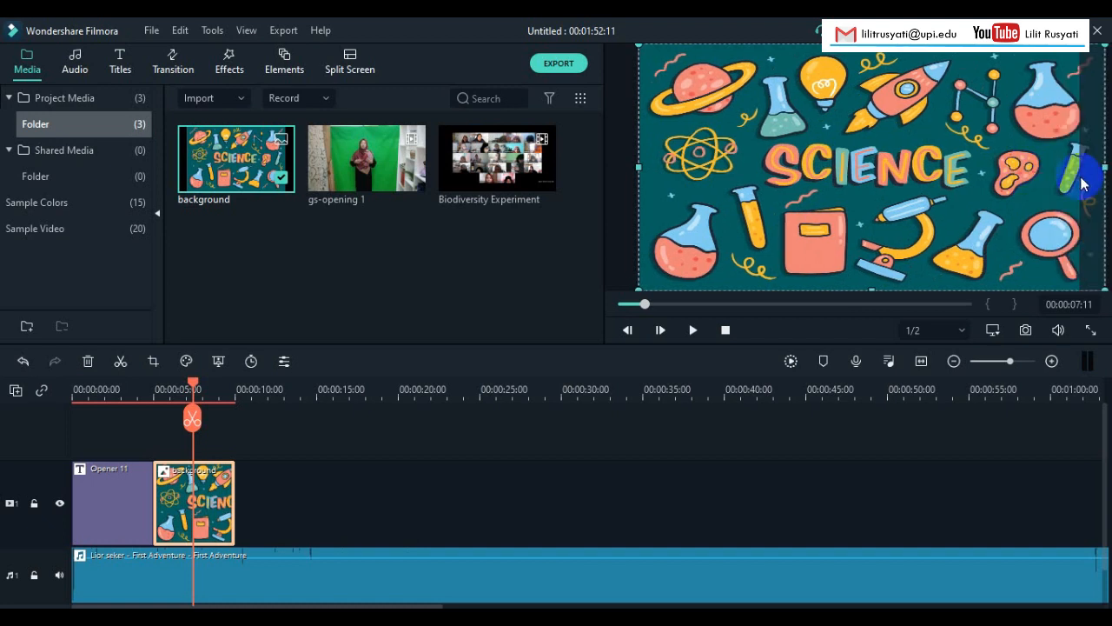
left_click_drag(1102, 168, 1085, 174)
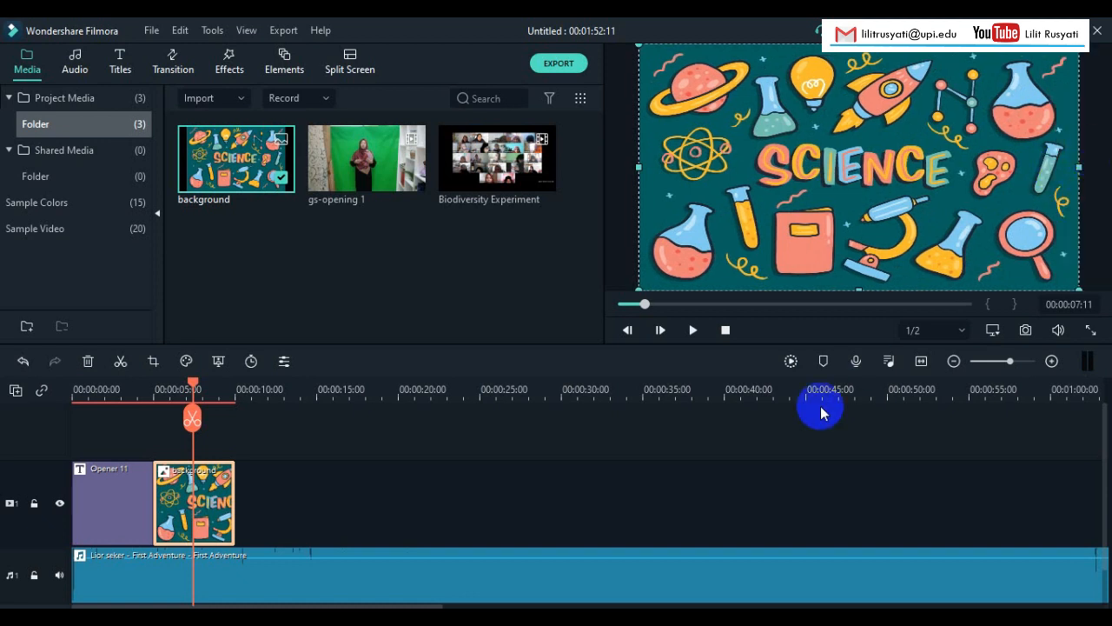
left_click(752, 474)
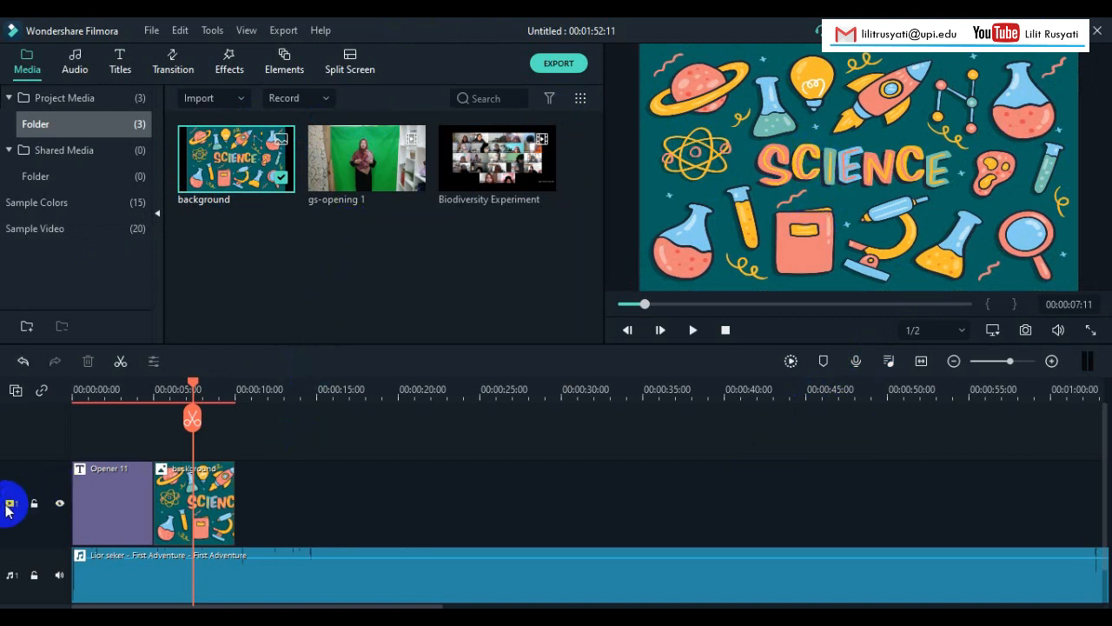
Step: Add a second video track and place the gs-opening 1 clip on it, matching the project to the media at 1280 x 720 30fps
left_click(16, 390)
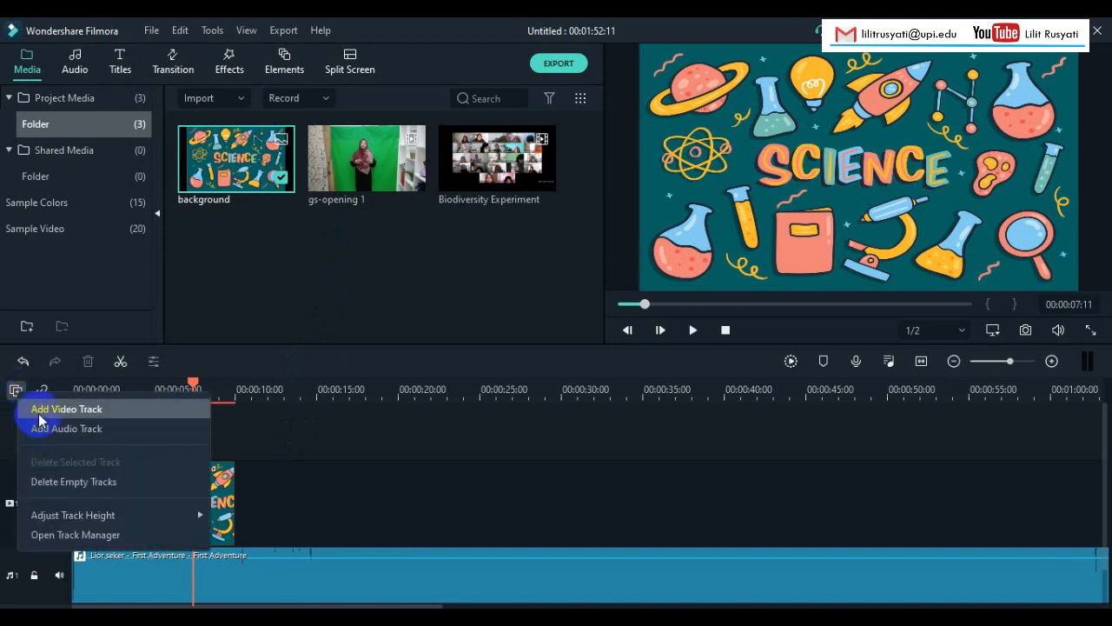
left_click(39, 409)
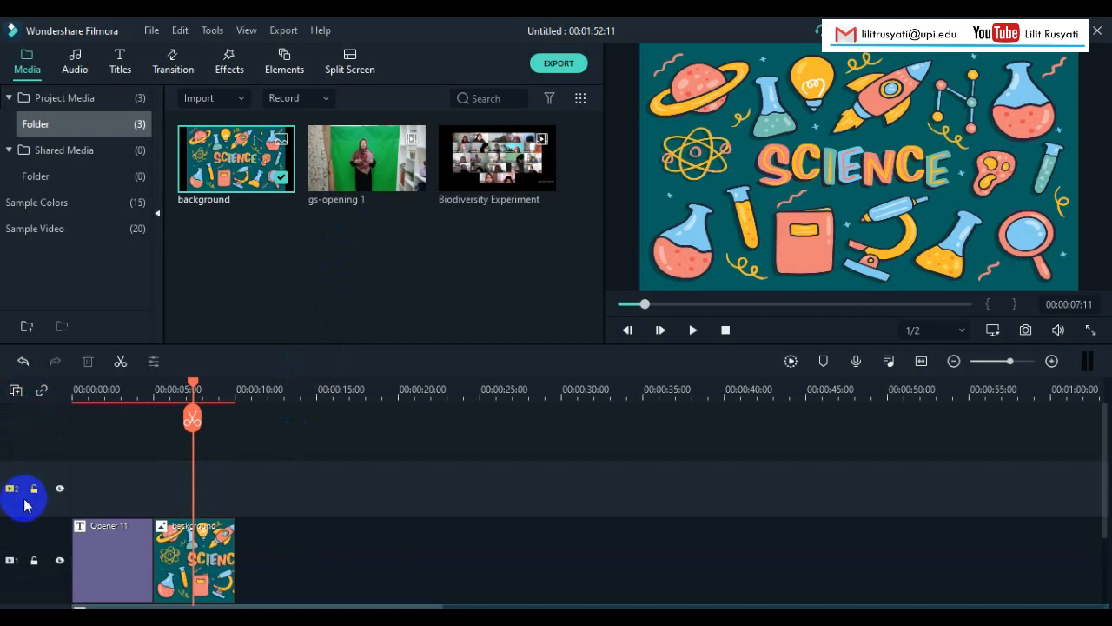
left_click(336, 156)
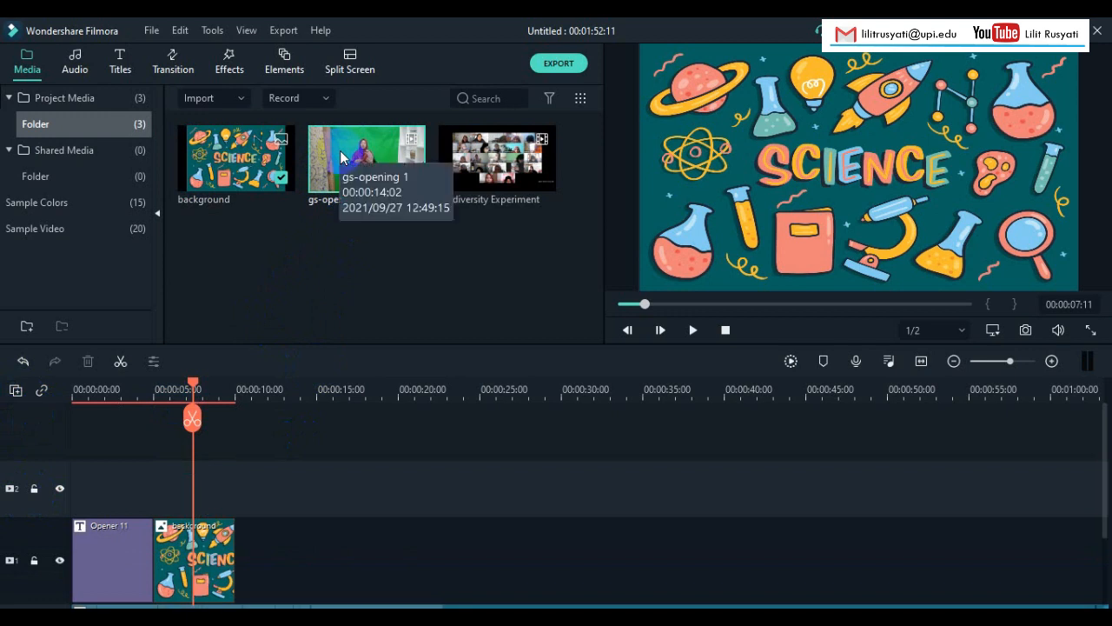
left_click_drag(341, 156, 171, 489)
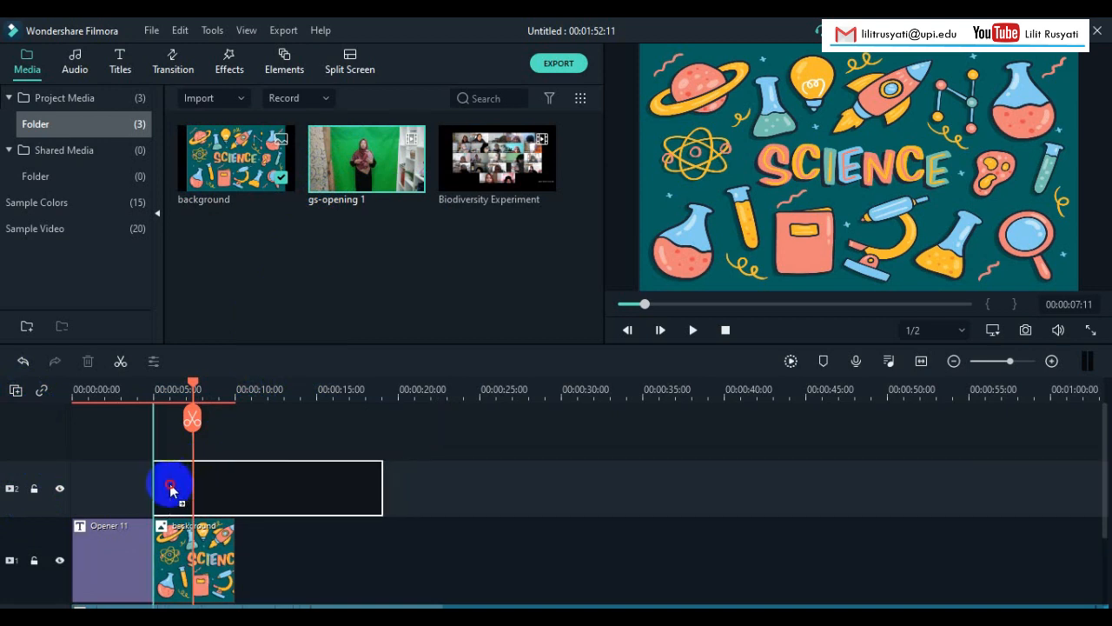
left_click_drag(170, 490, 158, 516)
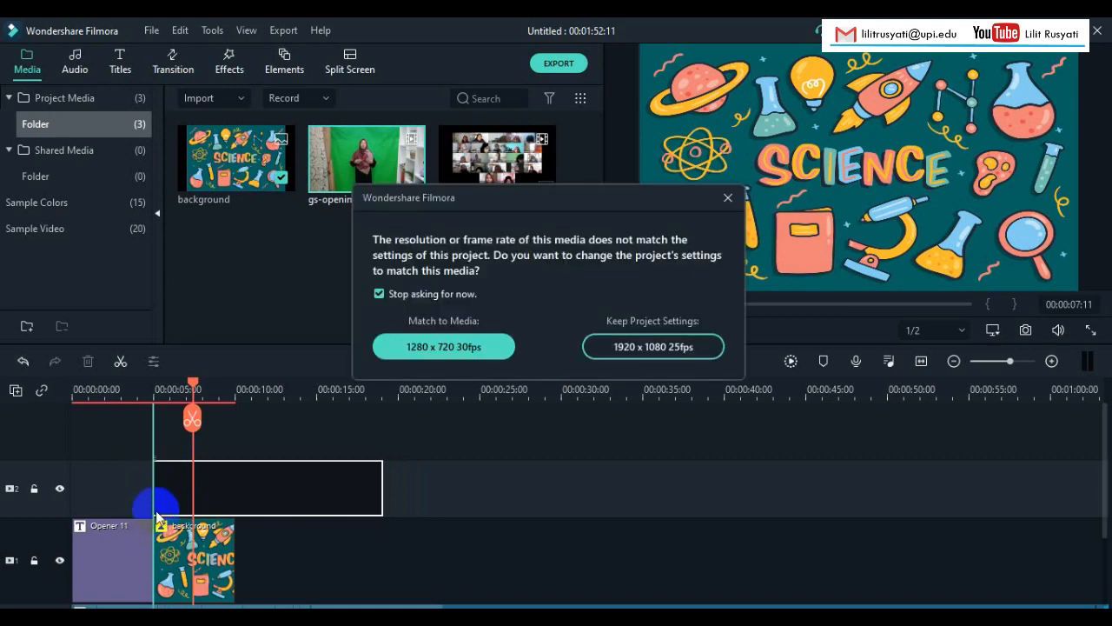
left_click(398, 356)
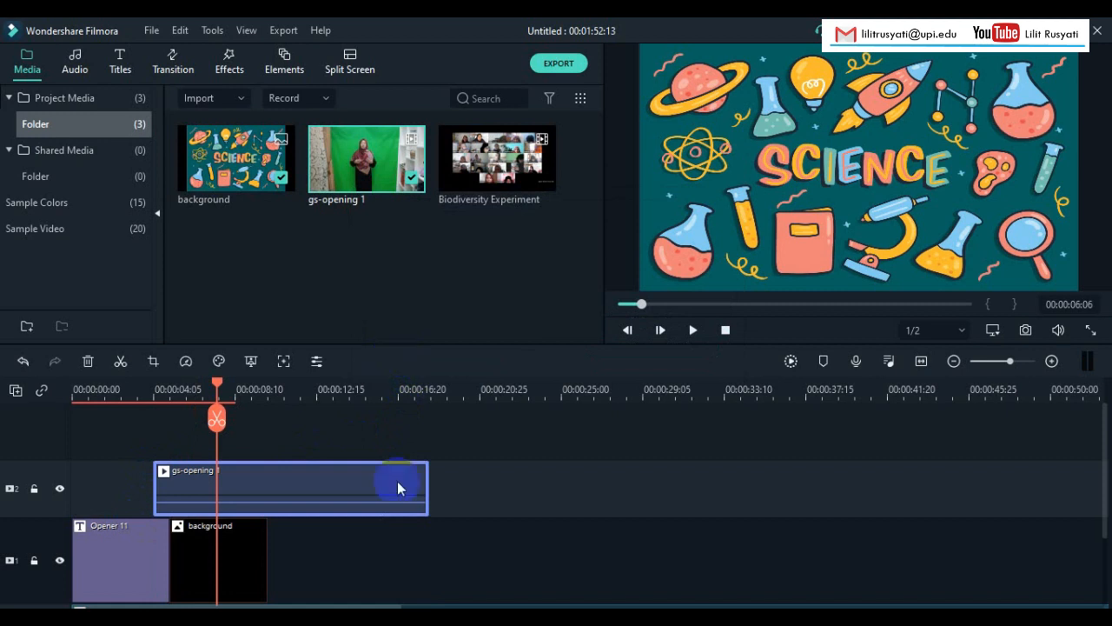
Step: Move the gs-opening 1 clip so that it starts together with the background image beneath it
left_click(158, 500)
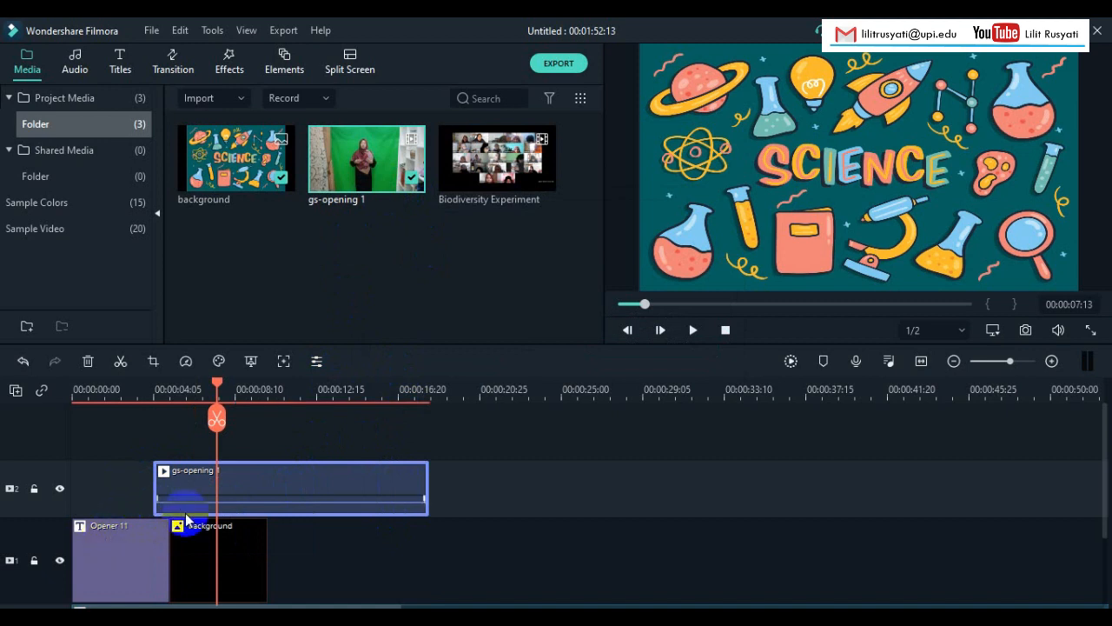
left_click(175, 488)
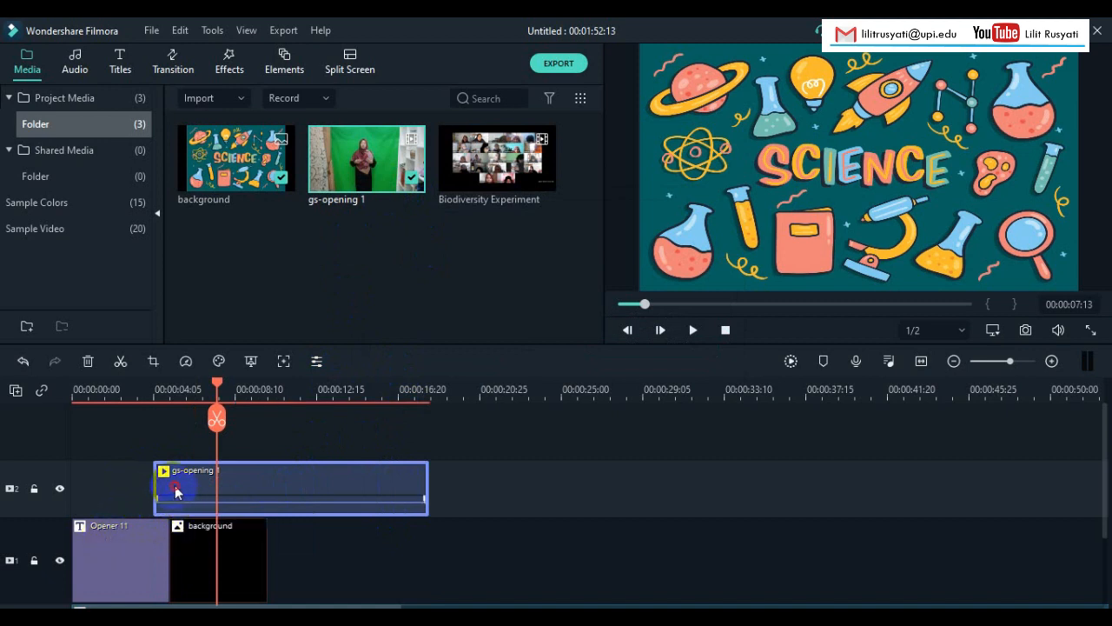
left_click_drag(175, 492, 231, 569)
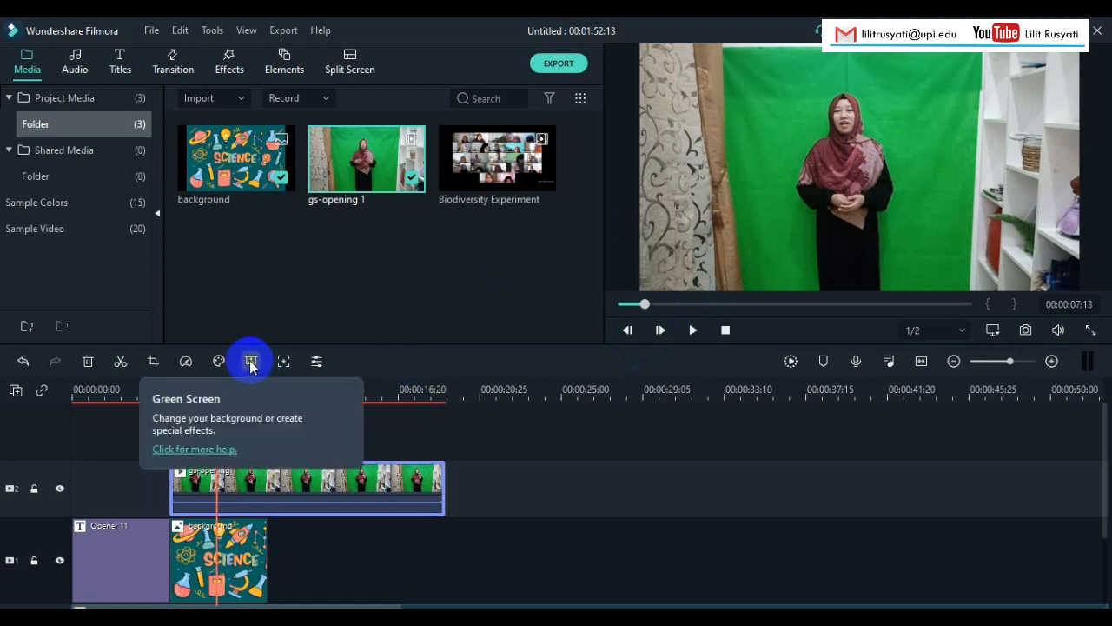
Step: Apply the Green Screen chroma key to the gs-opening 1 clip and look through the key colours, keeping green
right_click(298, 492)
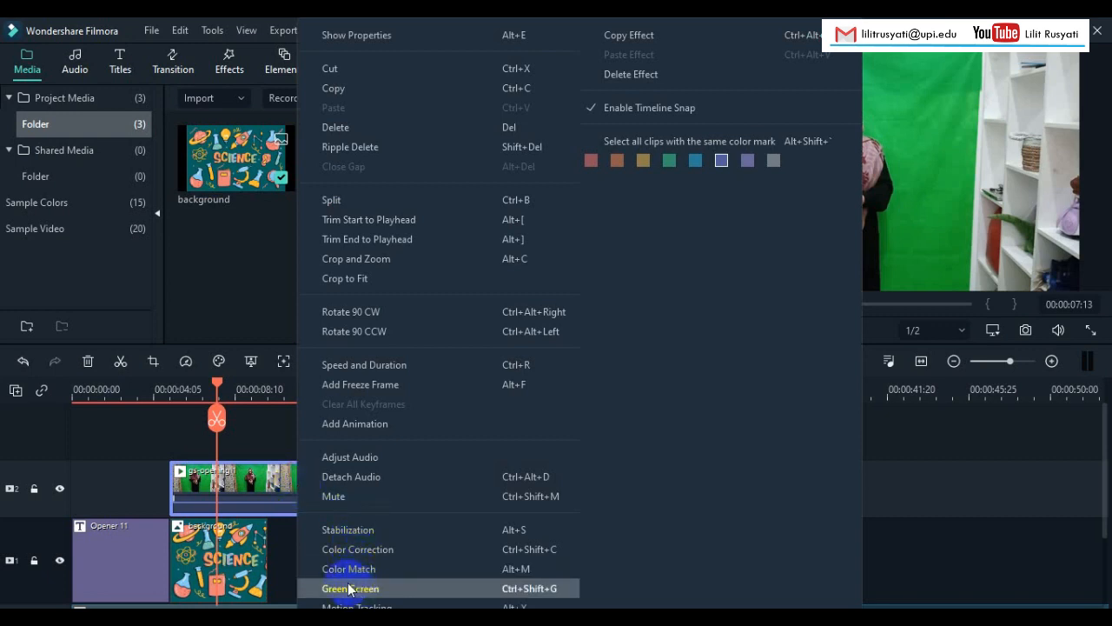
left_click(128, 442)
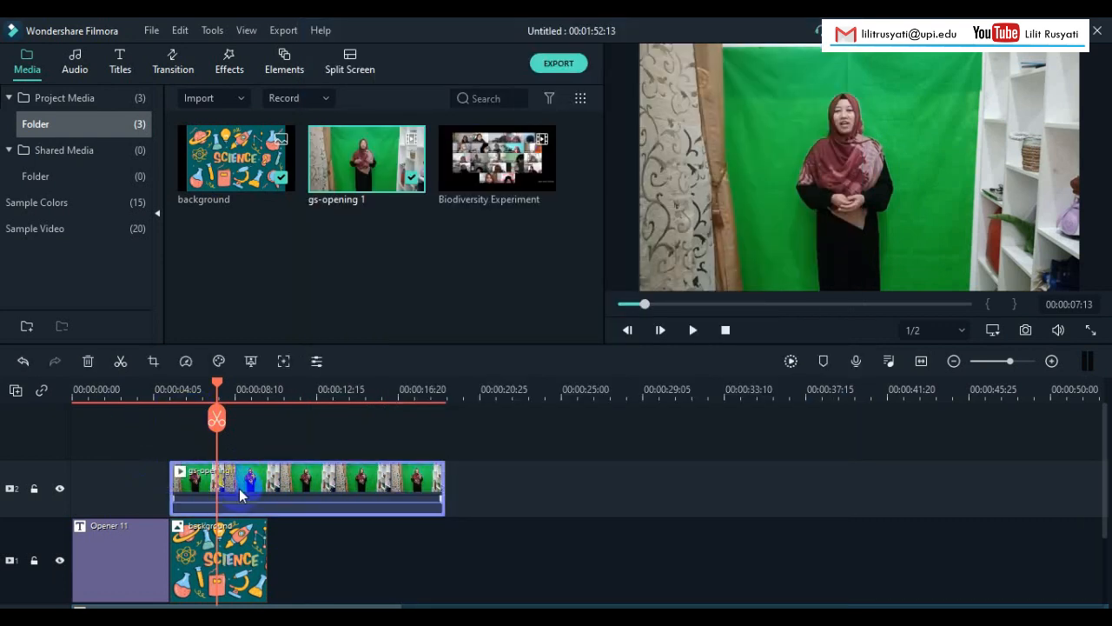
left_click(251, 364)
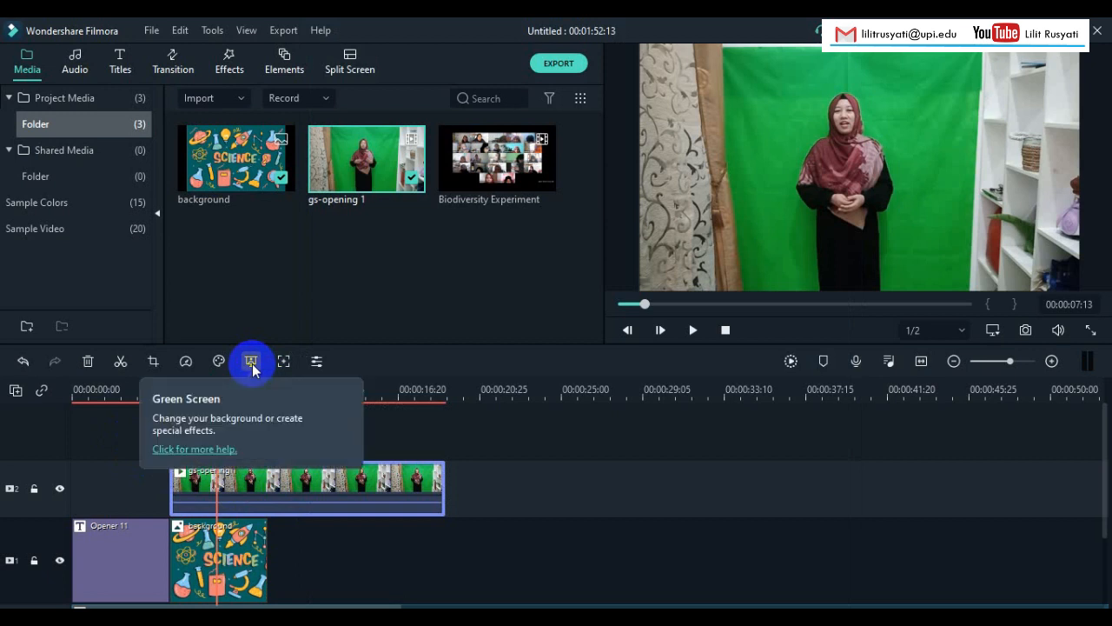
left_click(251, 362)
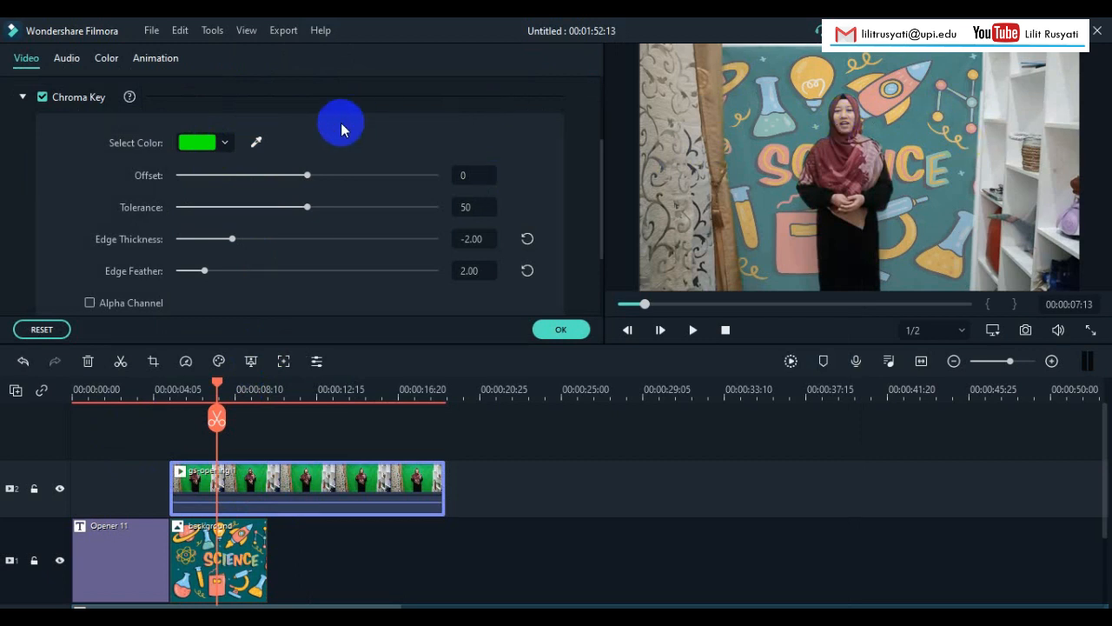
left_click(225, 145)
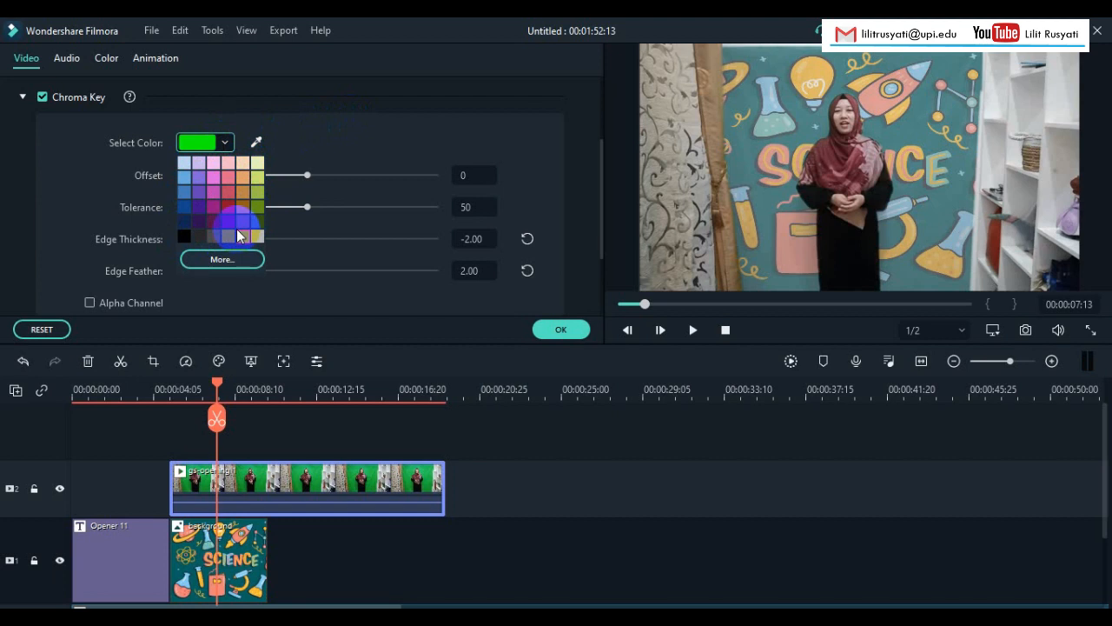
left_click(336, 144)
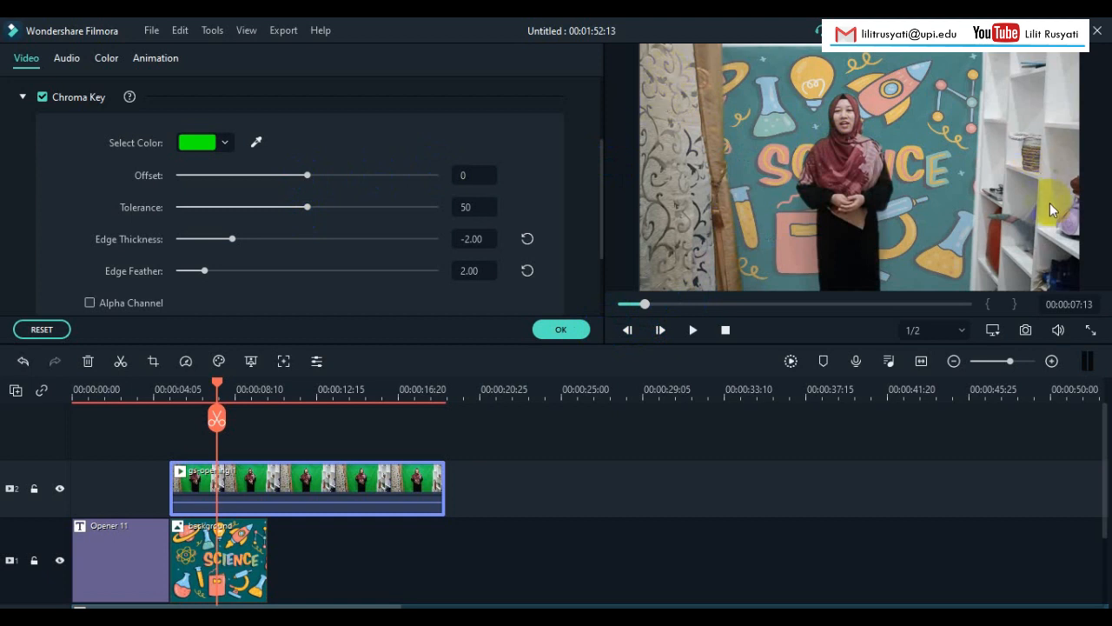
Step: Crop the gs-opening 1 clip at a 1:1 ratio to a 649 x 649 area around the presenter
left_click(155, 361)
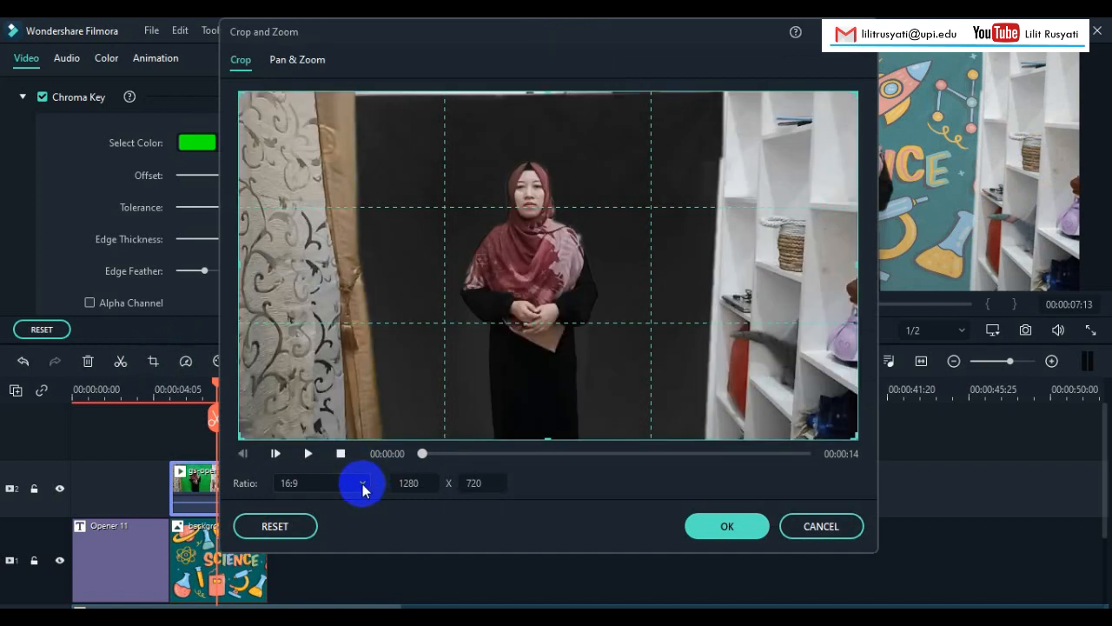
left_click(362, 484)
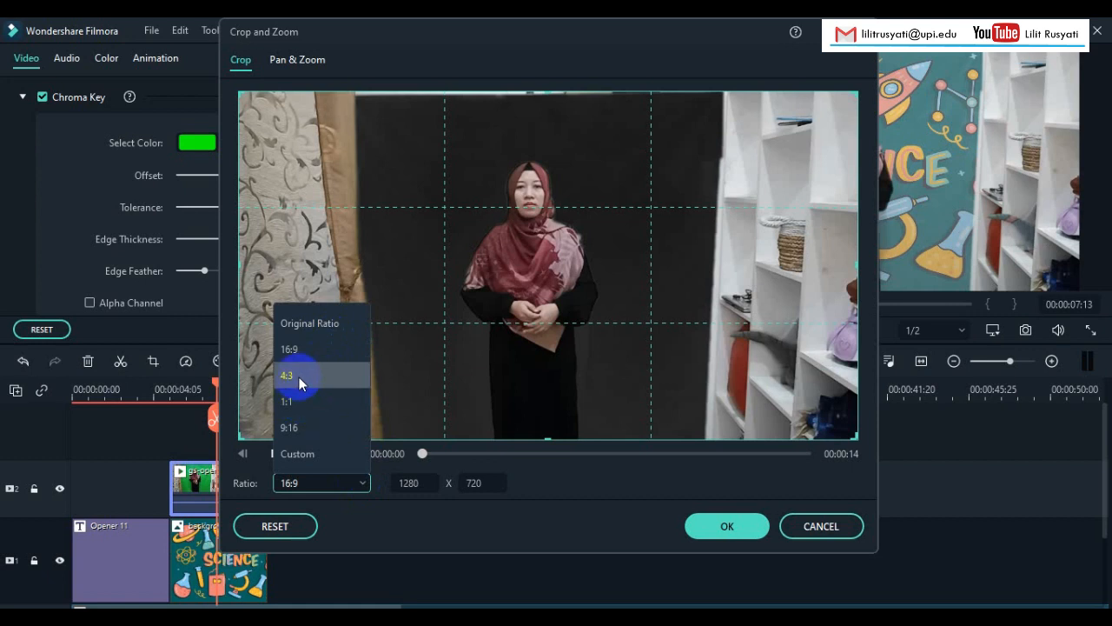
left_click(299, 377)
left_click(360, 484)
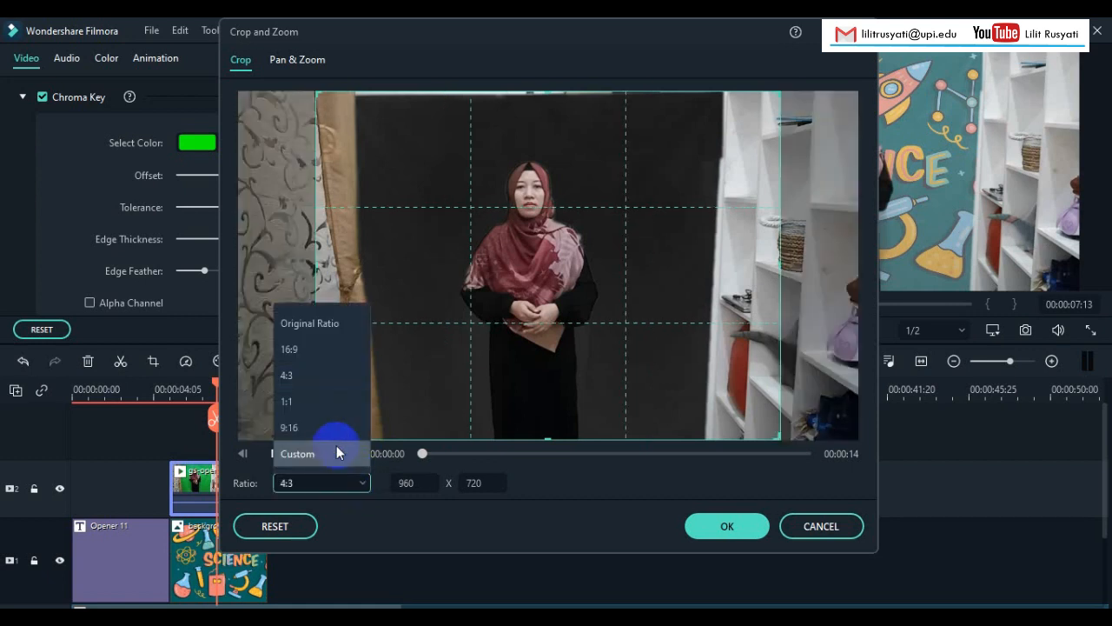
left_click(306, 400)
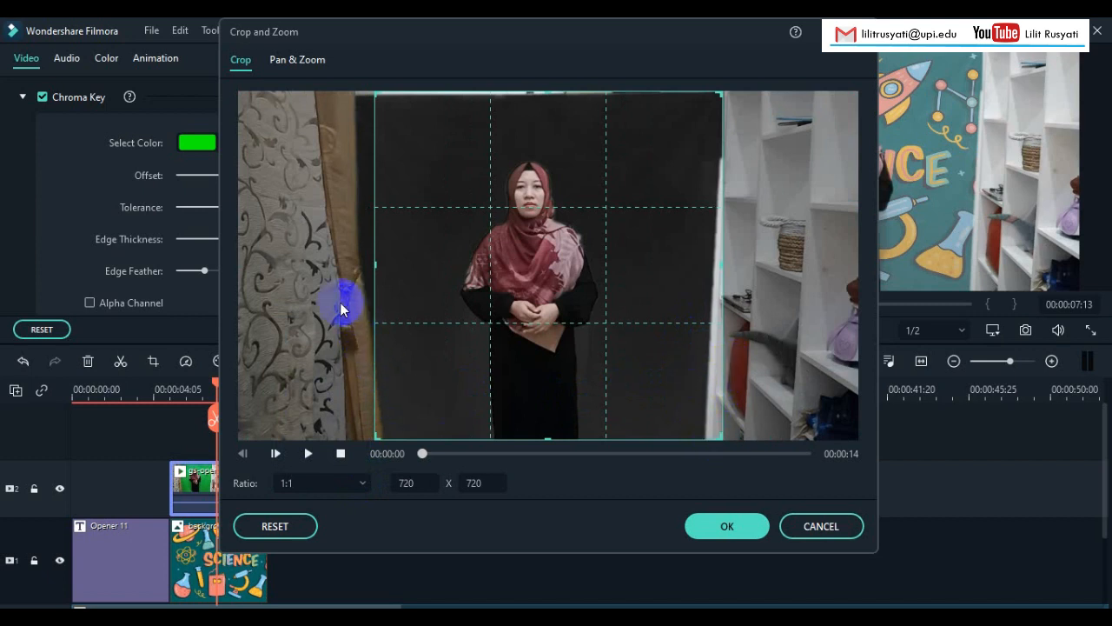
left_click_drag(718, 440, 686, 402)
left_click_drag(656, 350, 664, 391)
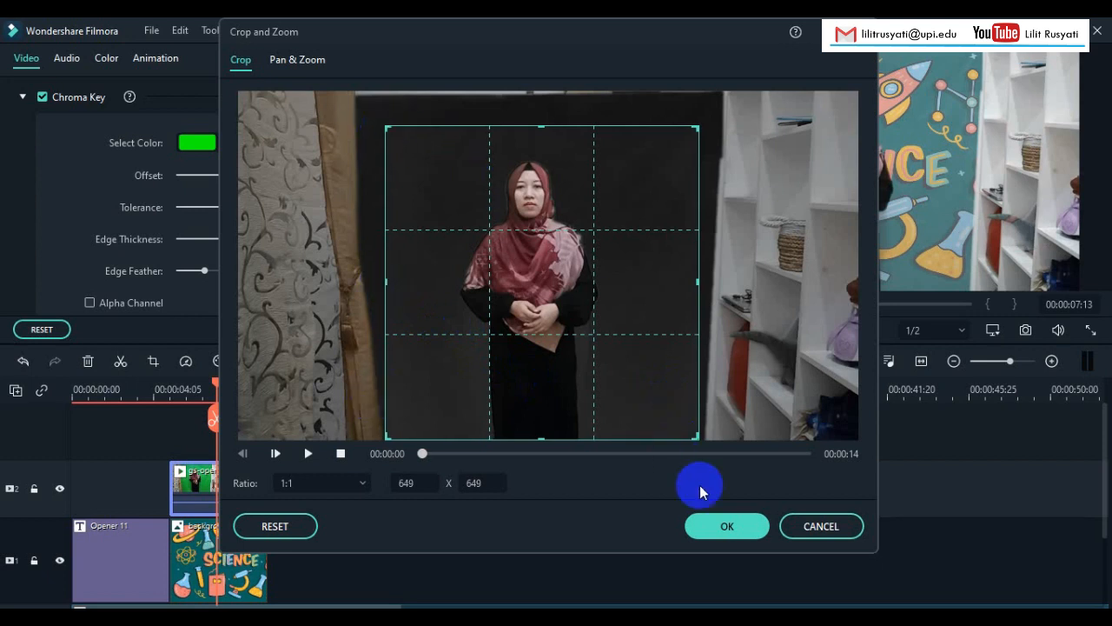
left_click(729, 525)
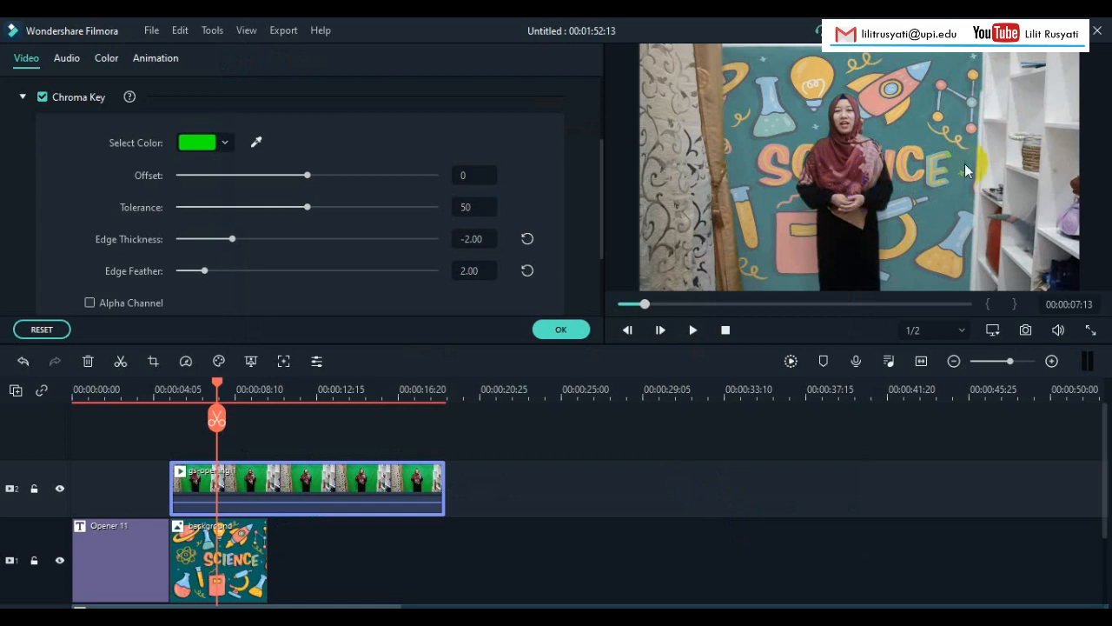
left_click(851, 162)
left_click(496, 169)
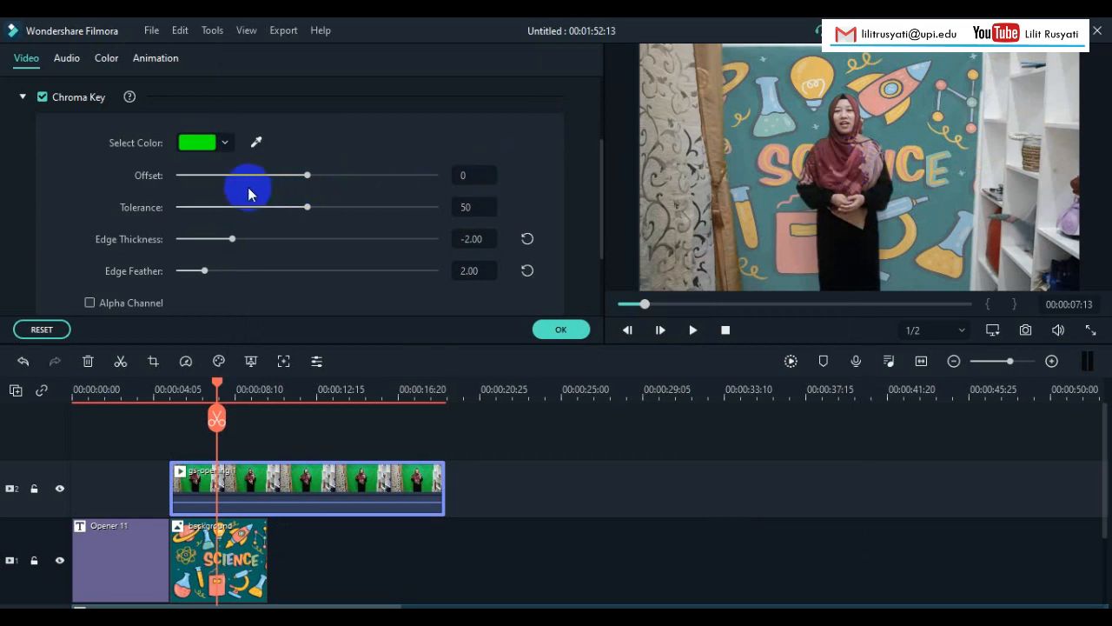
left_click(223, 146)
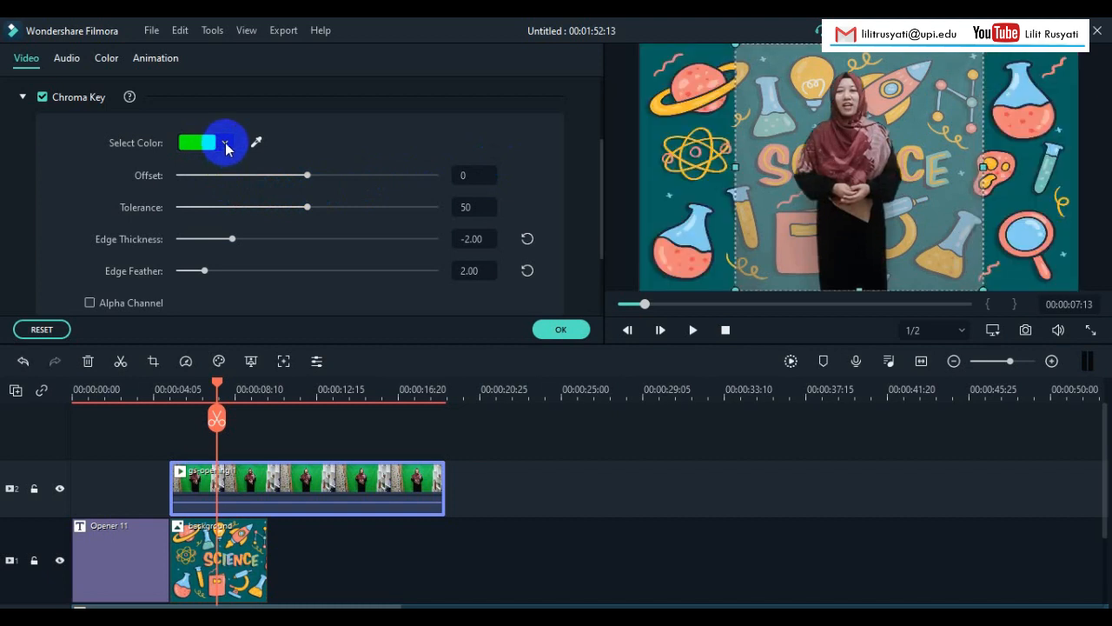
left_click(872, 187)
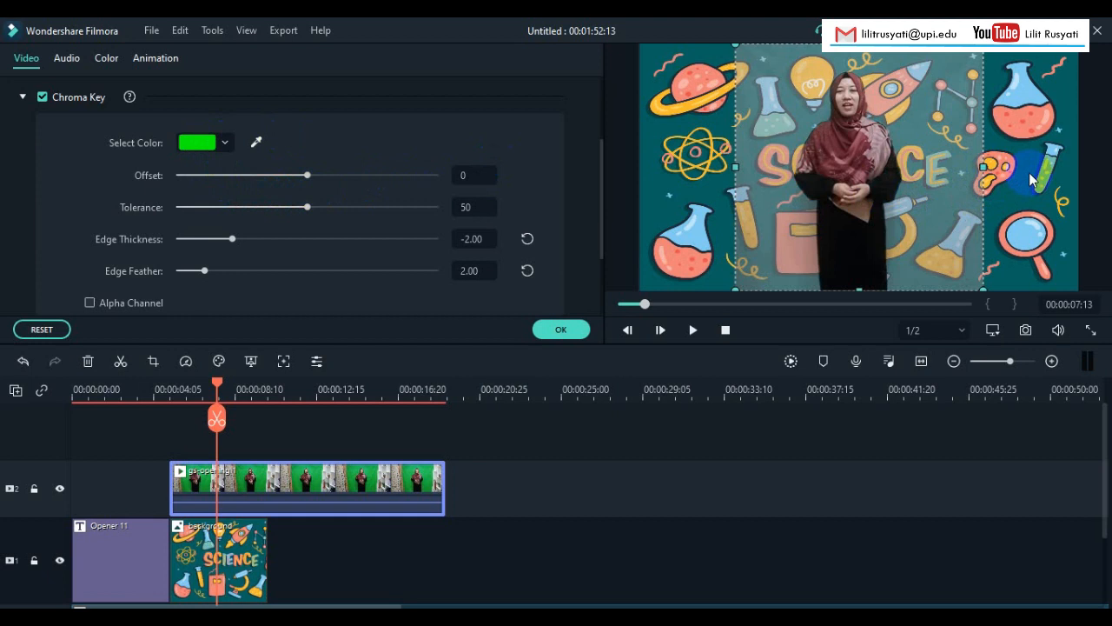
left_click(931, 150)
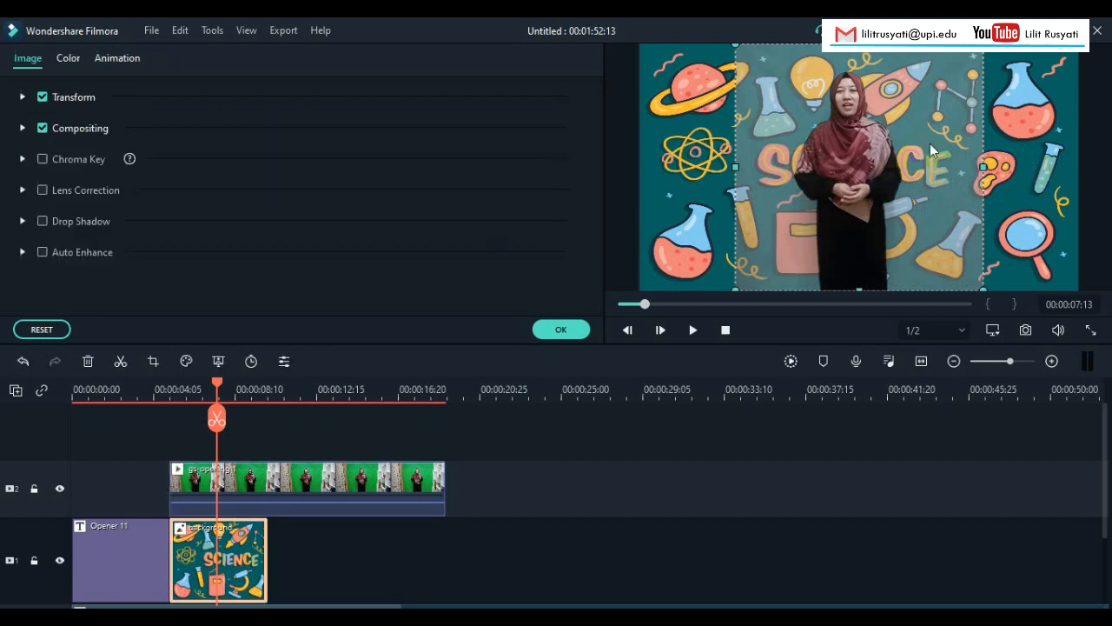
left_click(564, 330)
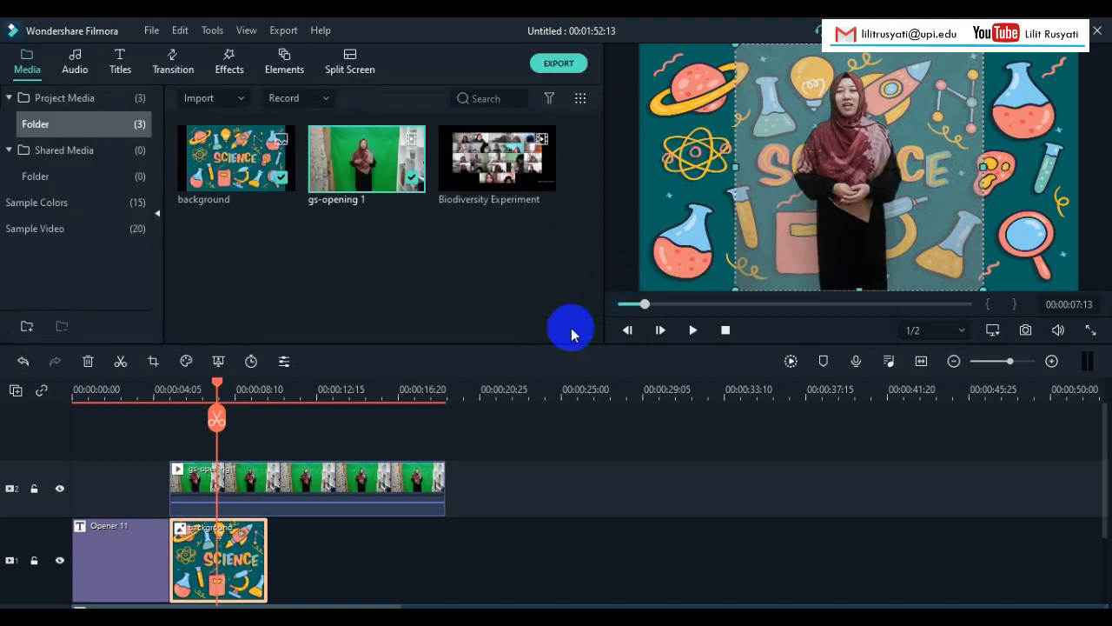
left_click(1028, 170)
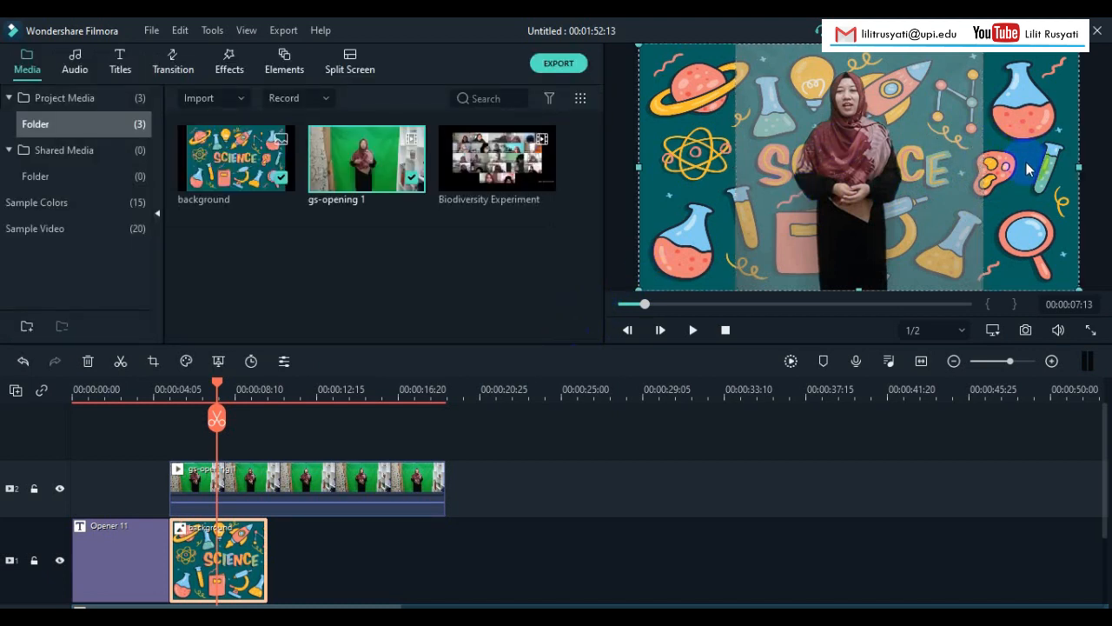
Step: Reopen the settings of the gs-opening 1 clip and set its chroma key Offset to 12
left_click(838, 135)
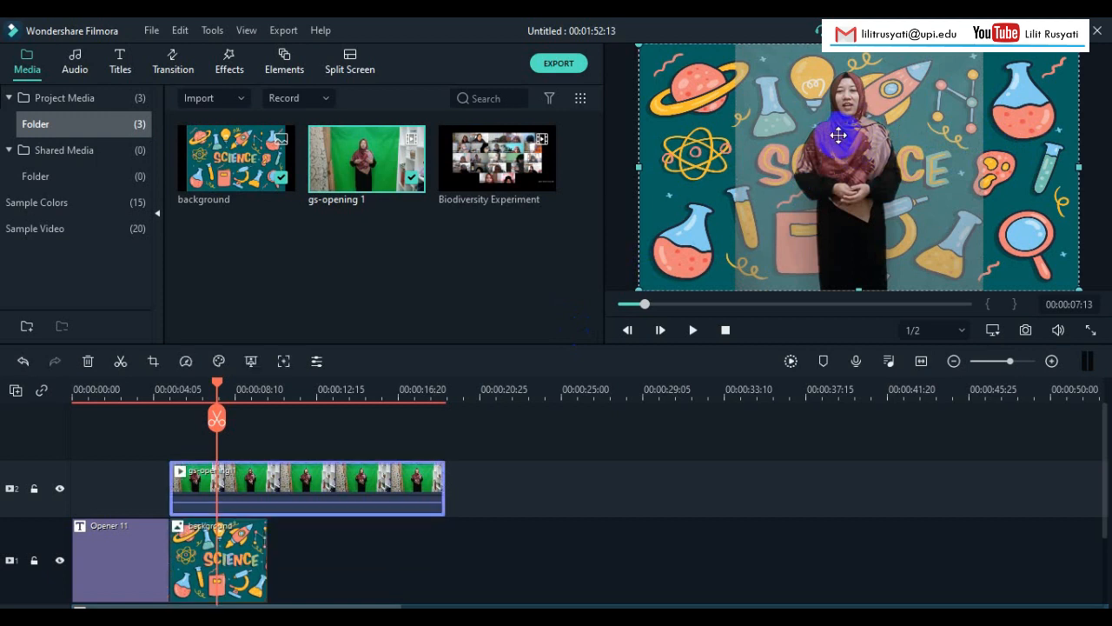
double_click(839, 134)
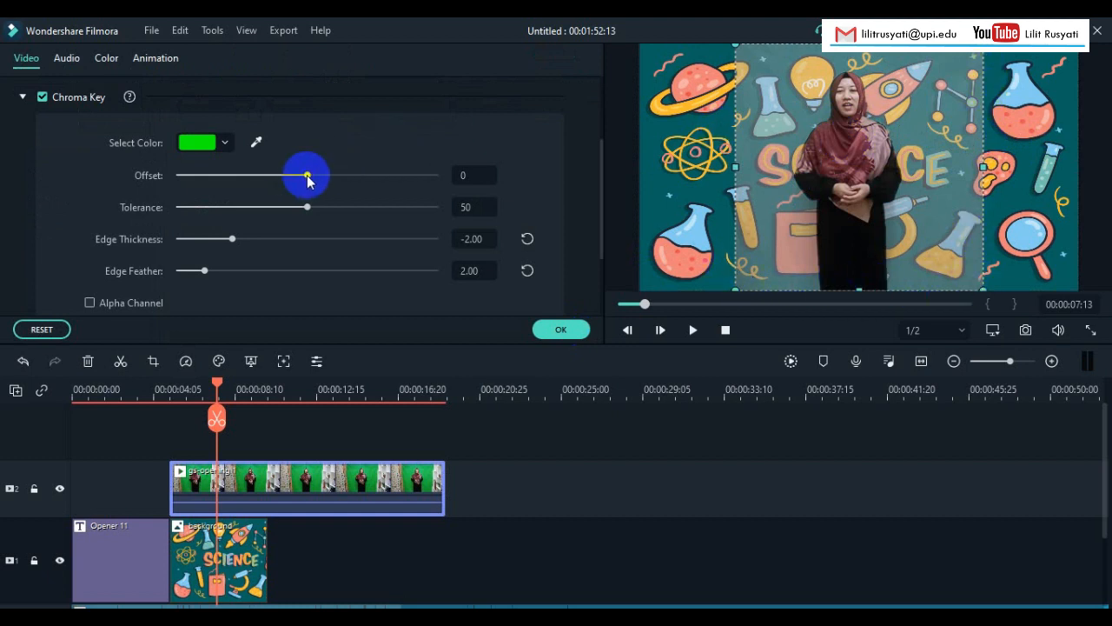
left_click_drag(307, 177, 321, 180)
left_click(467, 174)
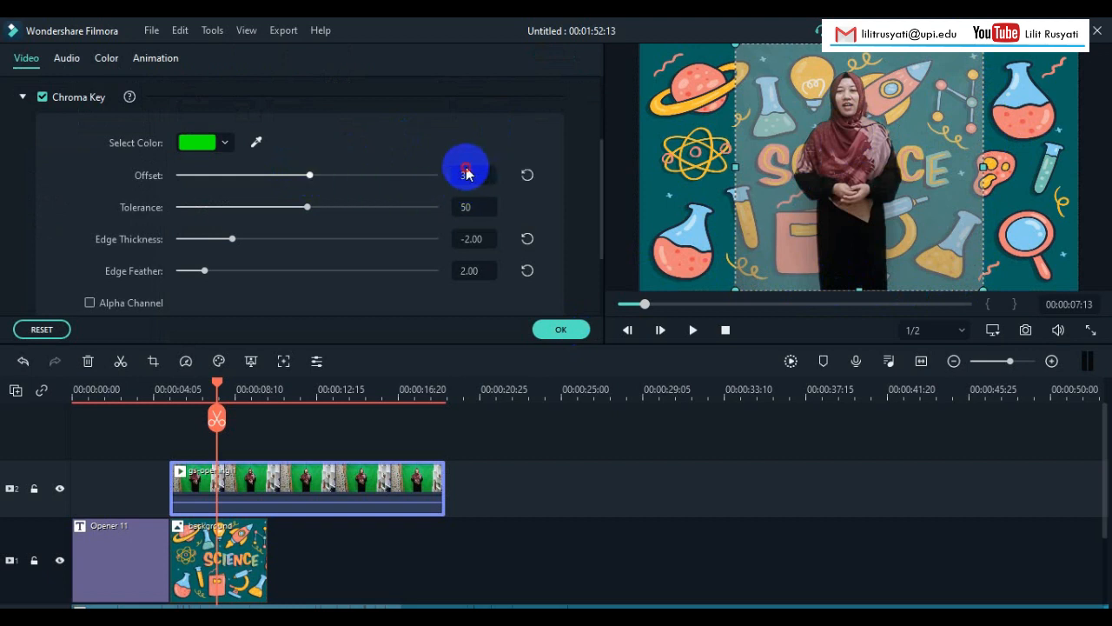
type("12")
key("Return")
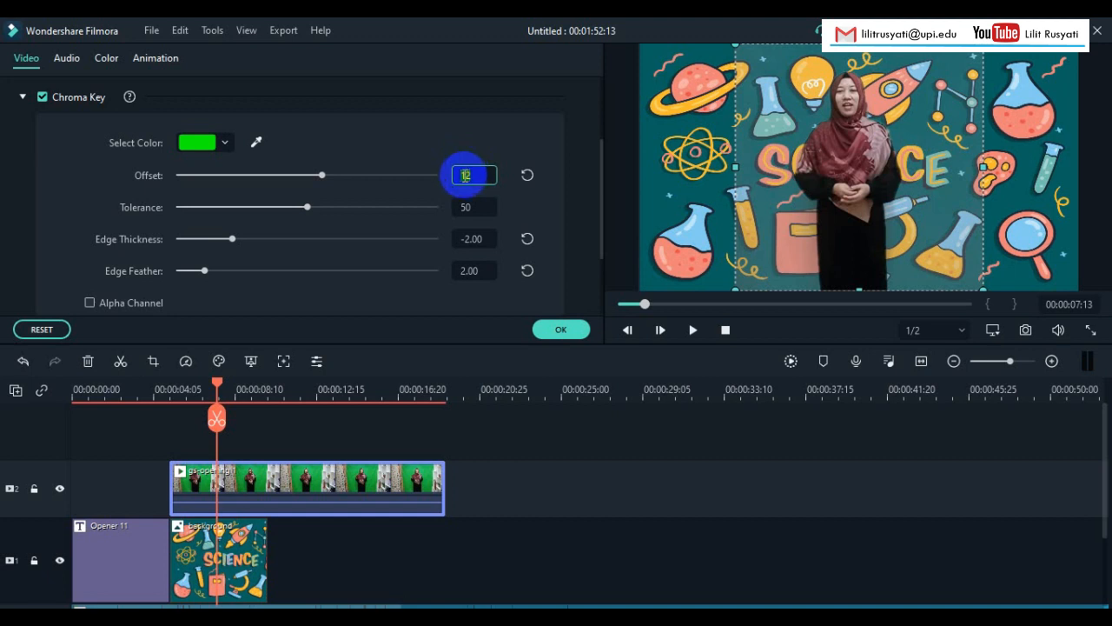
Step: Try chroma key Offset values of 5 and 0 on the gs-opening 1 clip and undo the change
left_click_drag(462, 176, 475, 176)
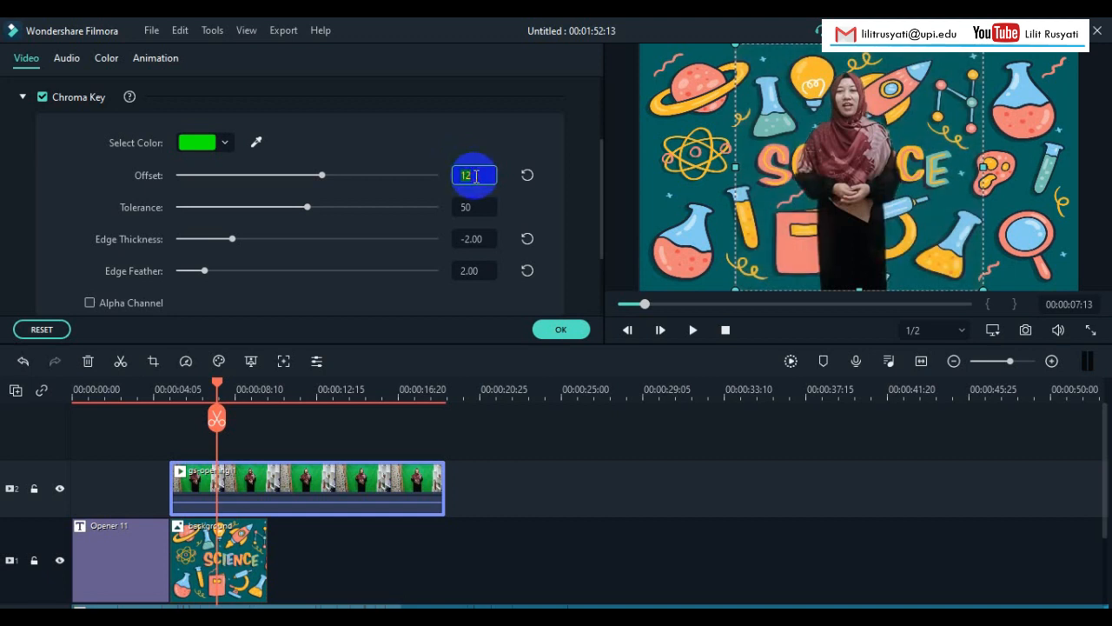
type("5")
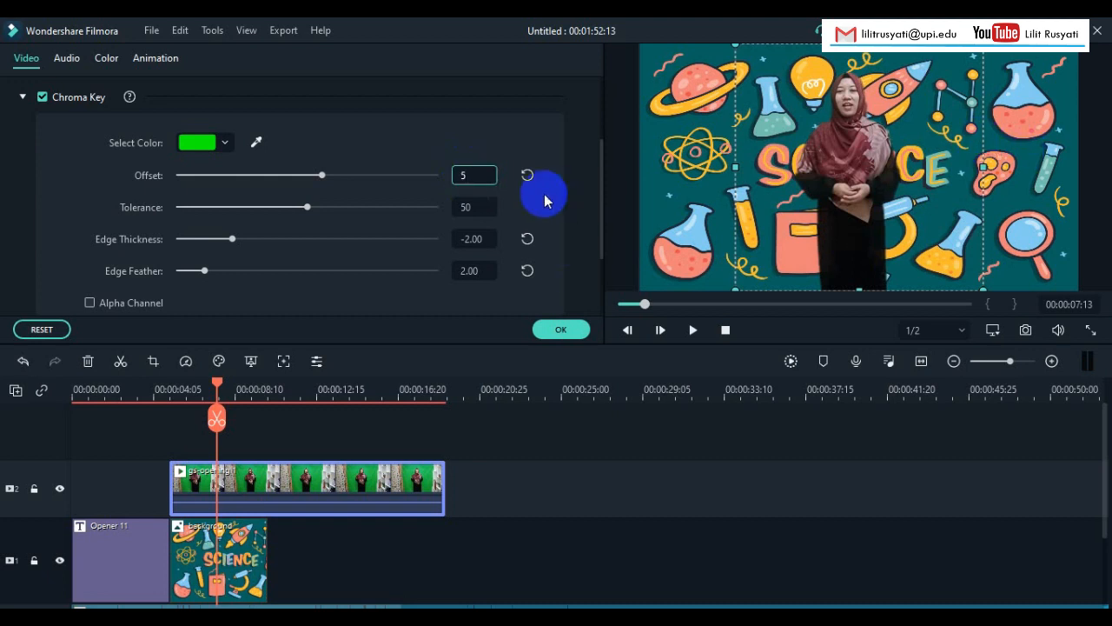
key("BackSpace")
type("0")
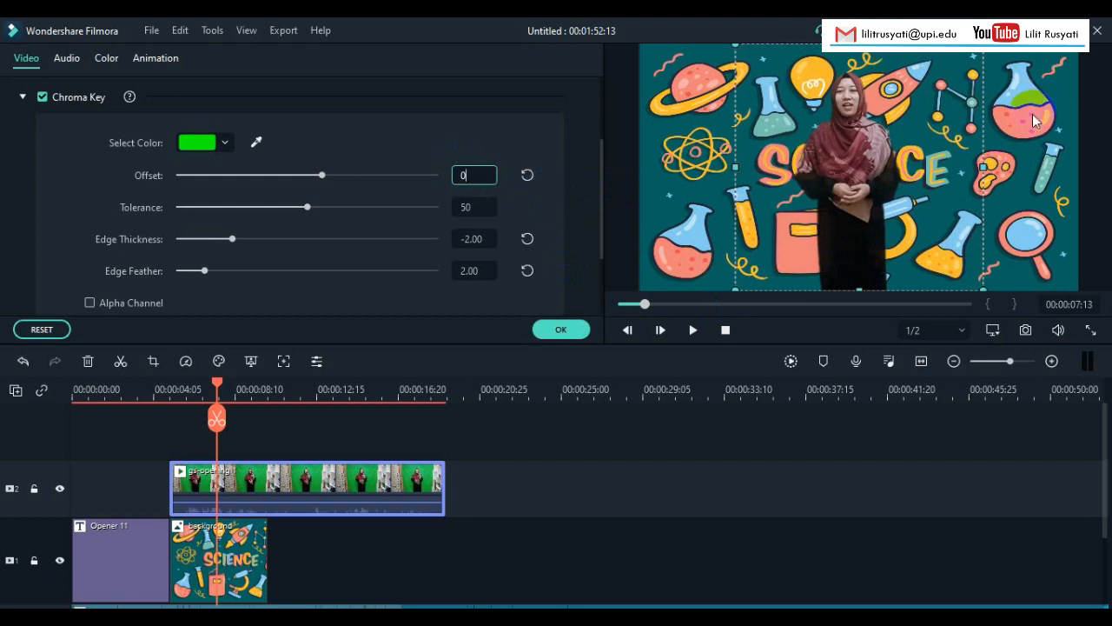
left_click(724, 161)
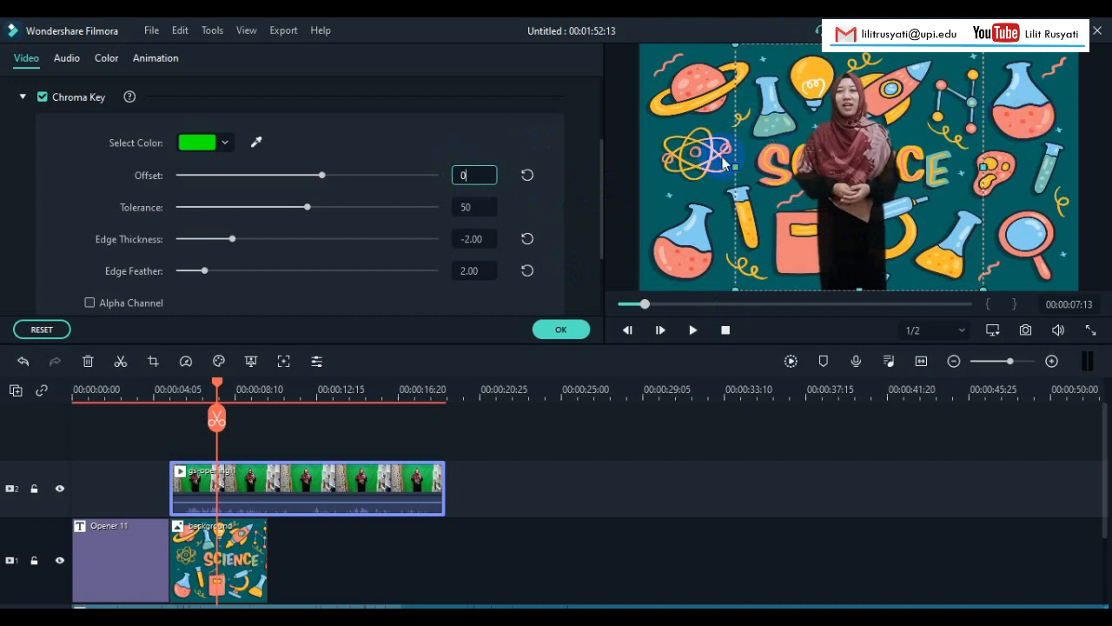
left_click(638, 190)
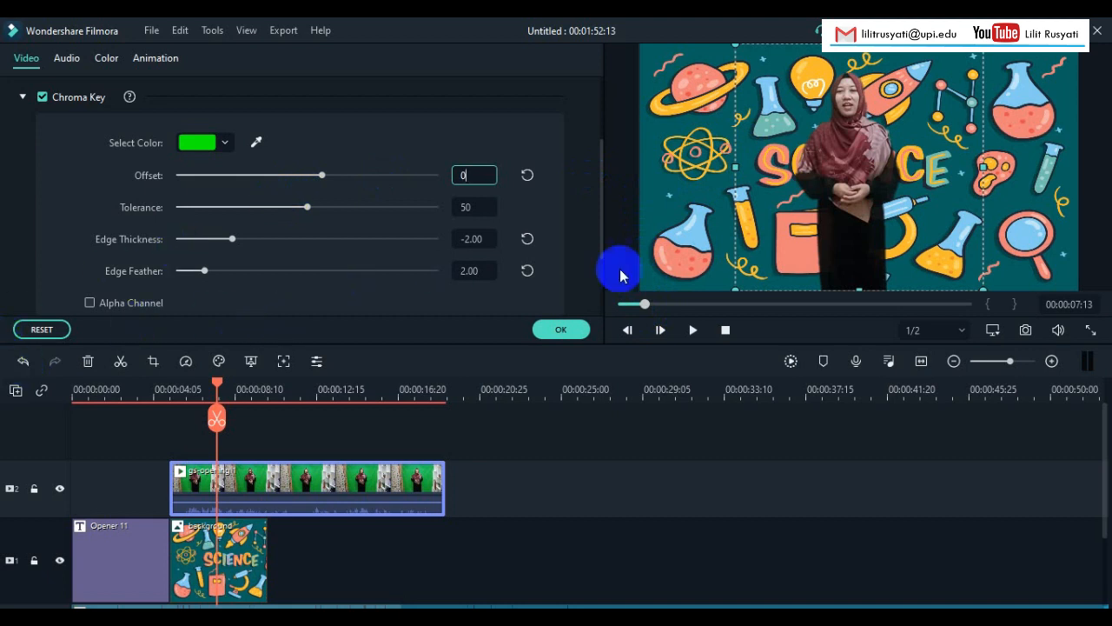
left_click(23, 365)
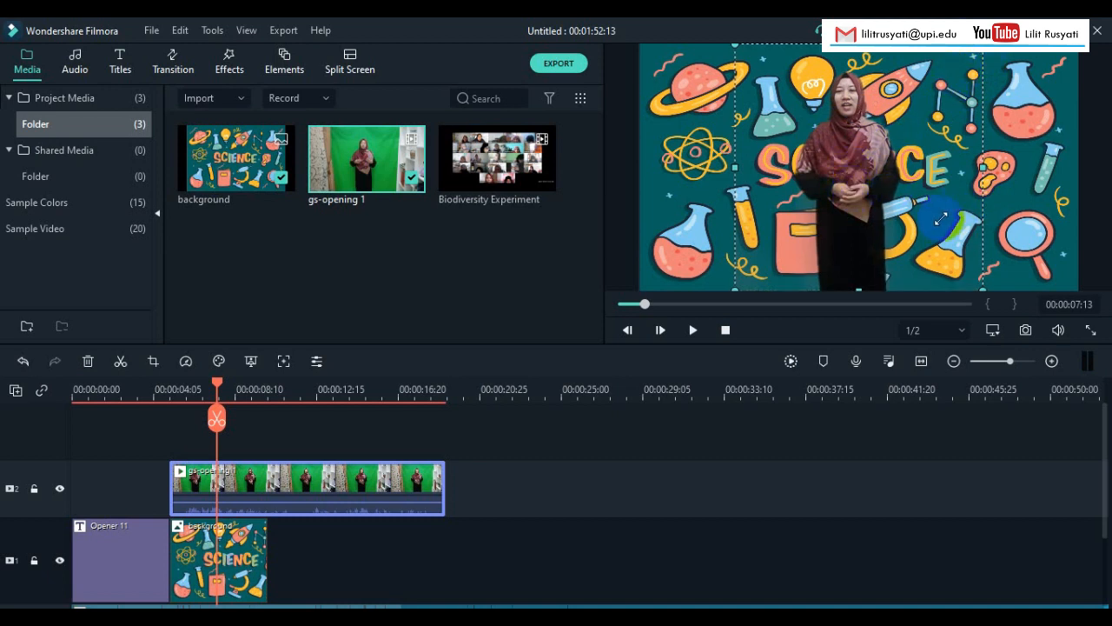
Step: Scale the presenter clip down slightly in the preview and shift it left over the science background
left_click_drag(941, 219, 941, 218)
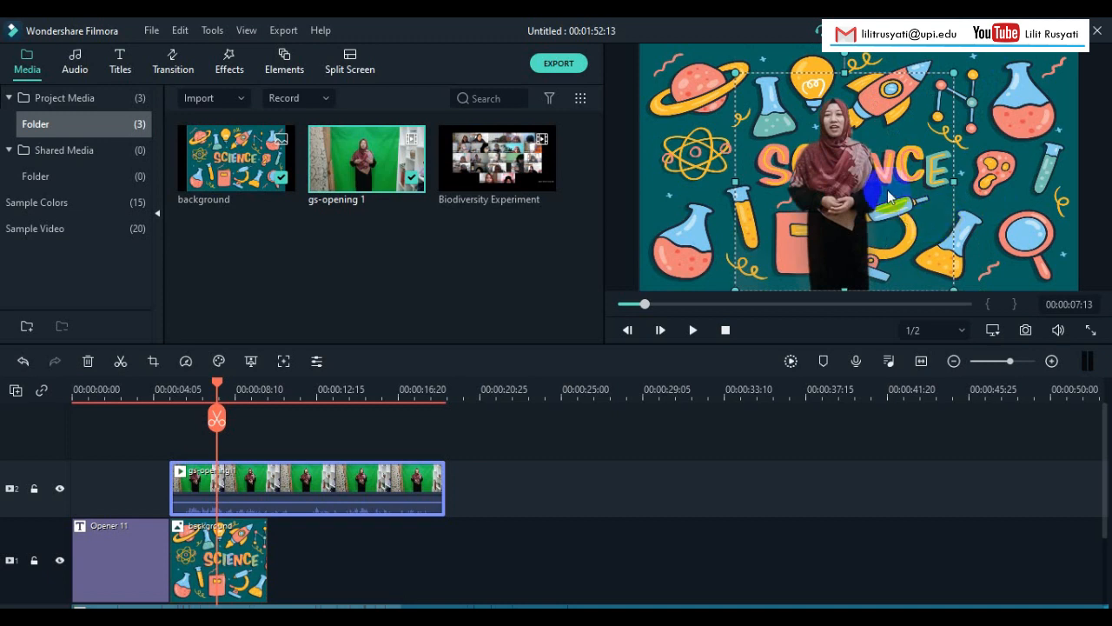
left_click_drag(844, 208, 810, 206)
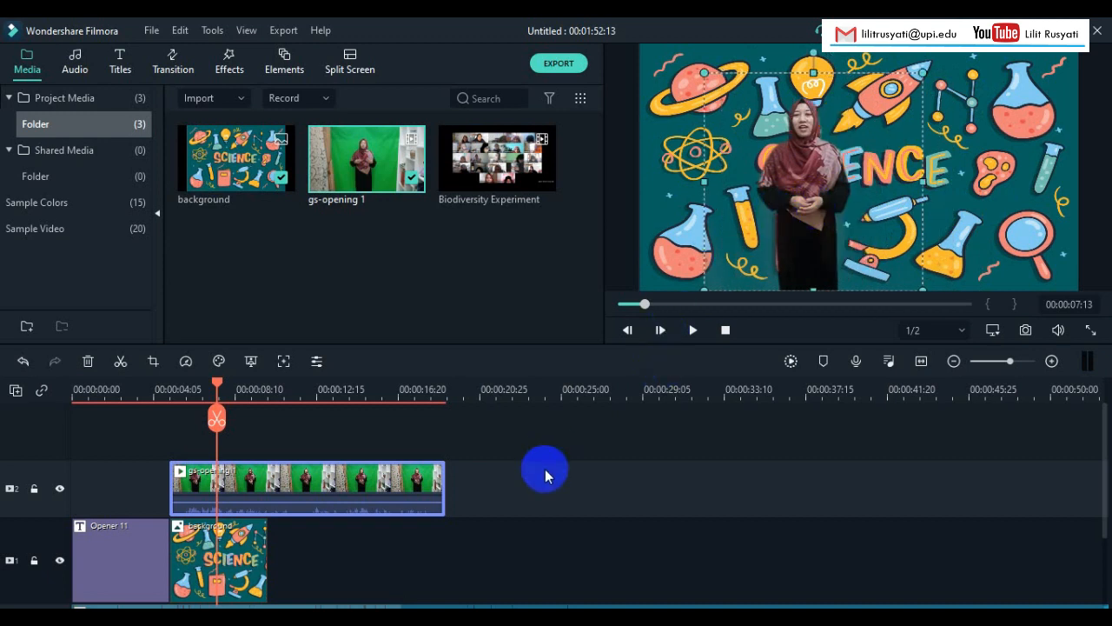
Step: Extend the background image on the timeline so that it ends together with the gs-opening 1 clip
scroll(545, 470, "down", 1)
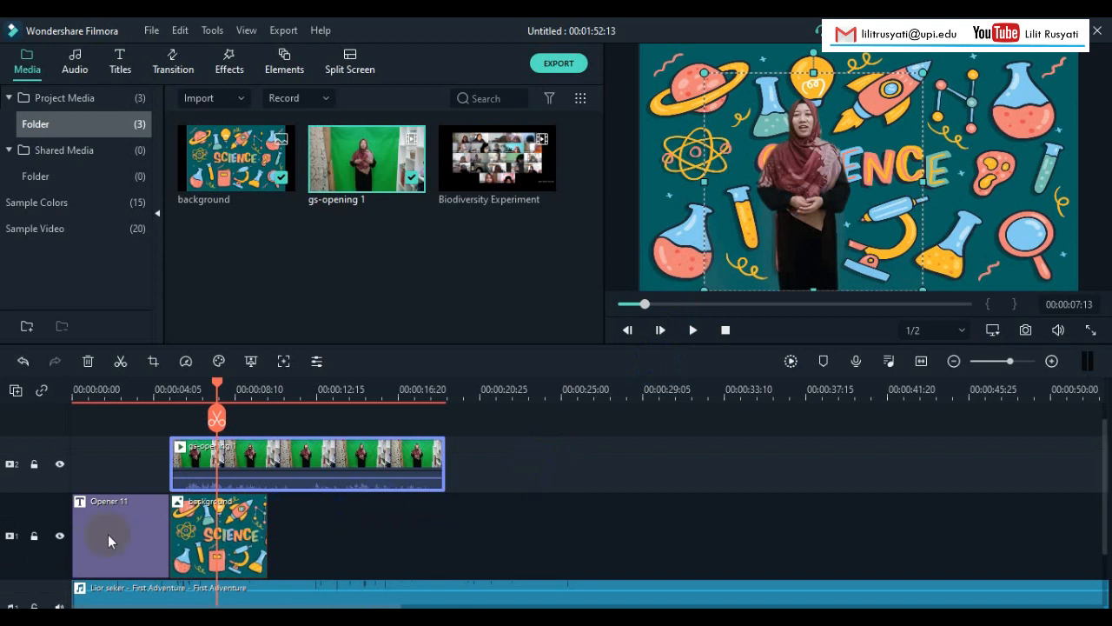
left_click(190, 460)
scroll(336, 545, "down", 1)
left_click(241, 521)
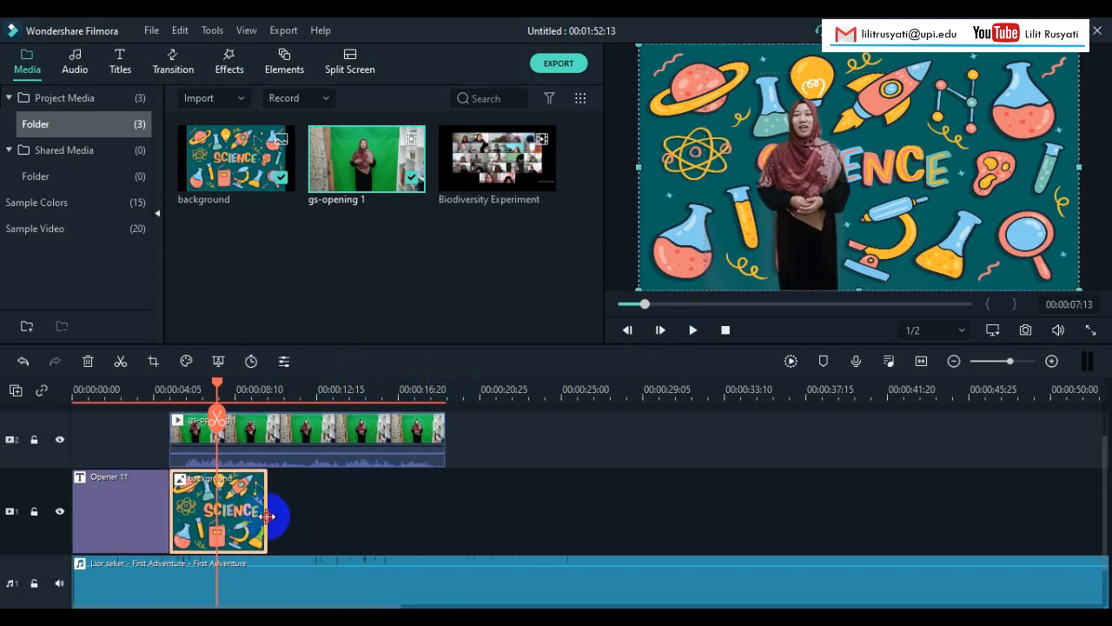
left_click_drag(267, 516, 437, 527)
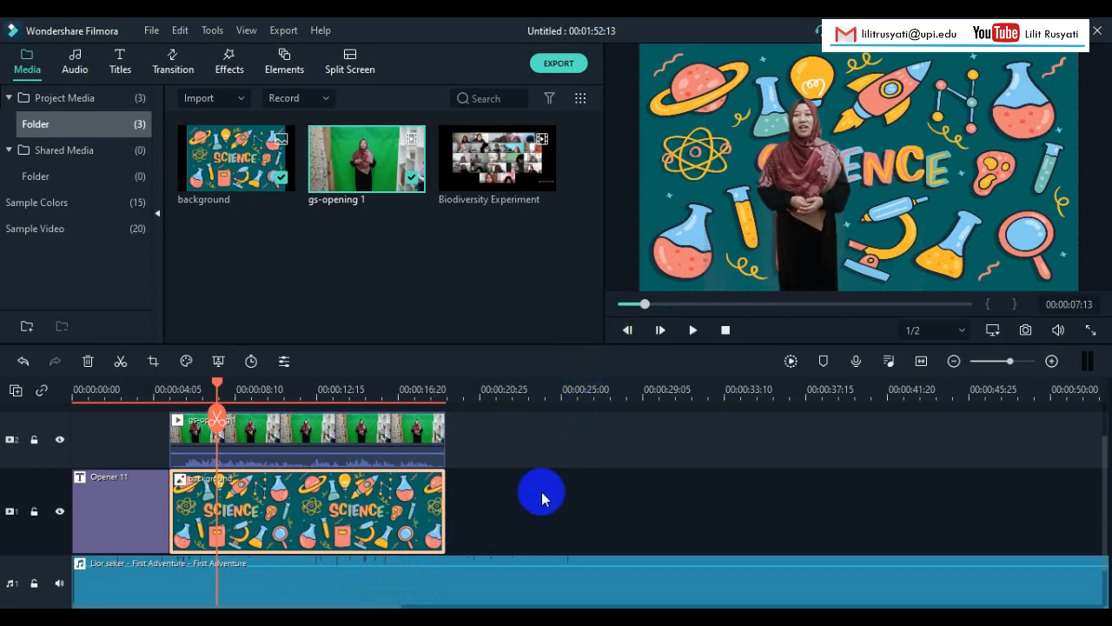
Step: Return the playhead to the start of the timeline and look through the included transitions
left_click(619, 305)
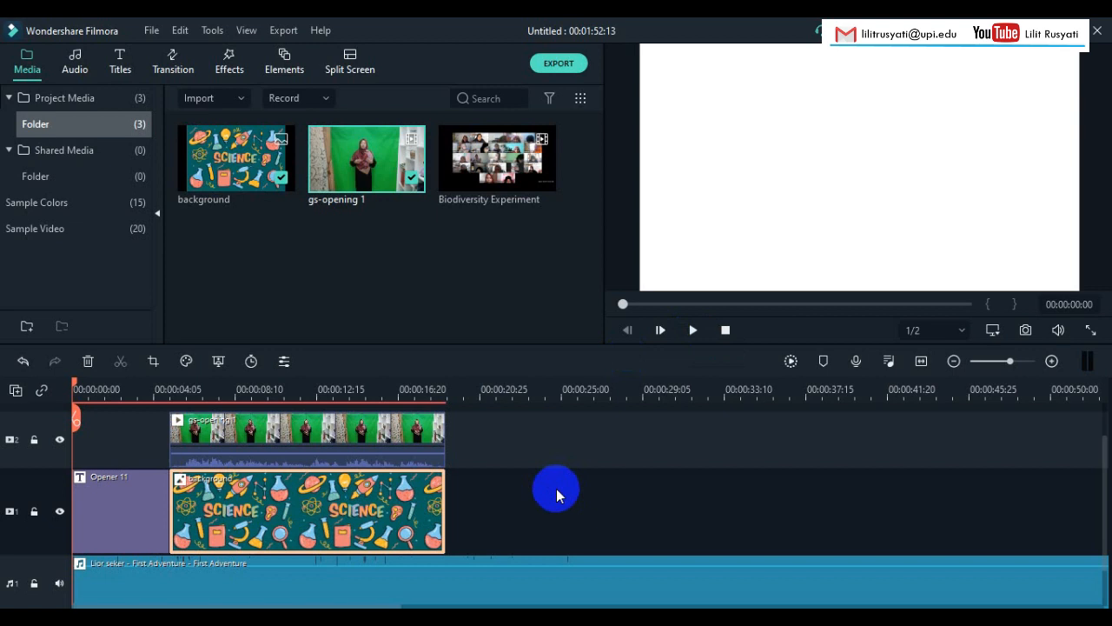
left_click(135, 510)
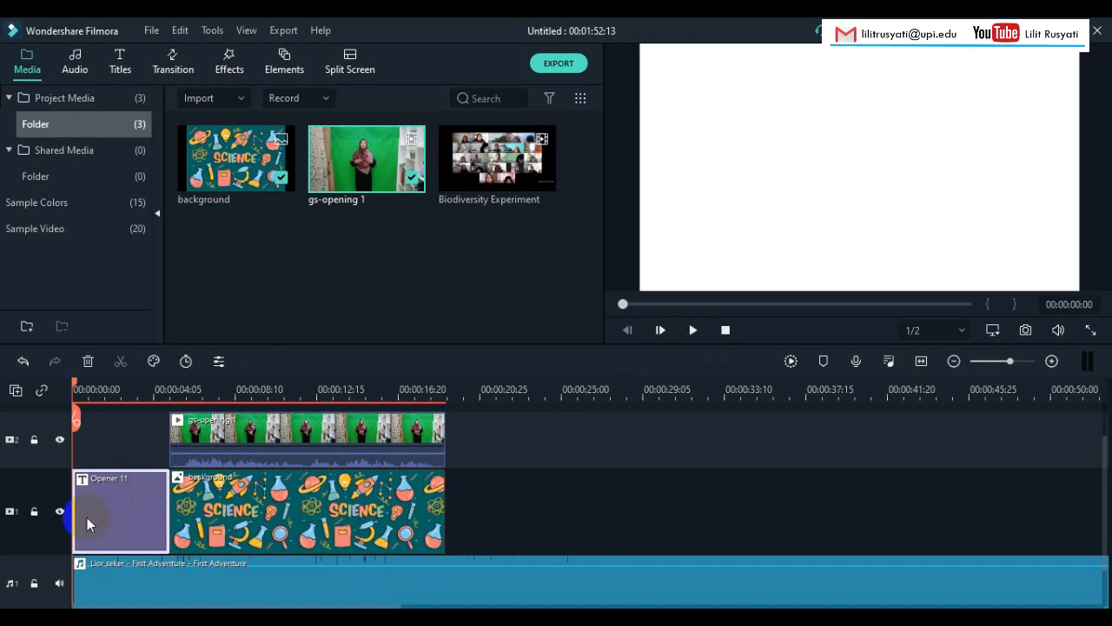
left_click(193, 438)
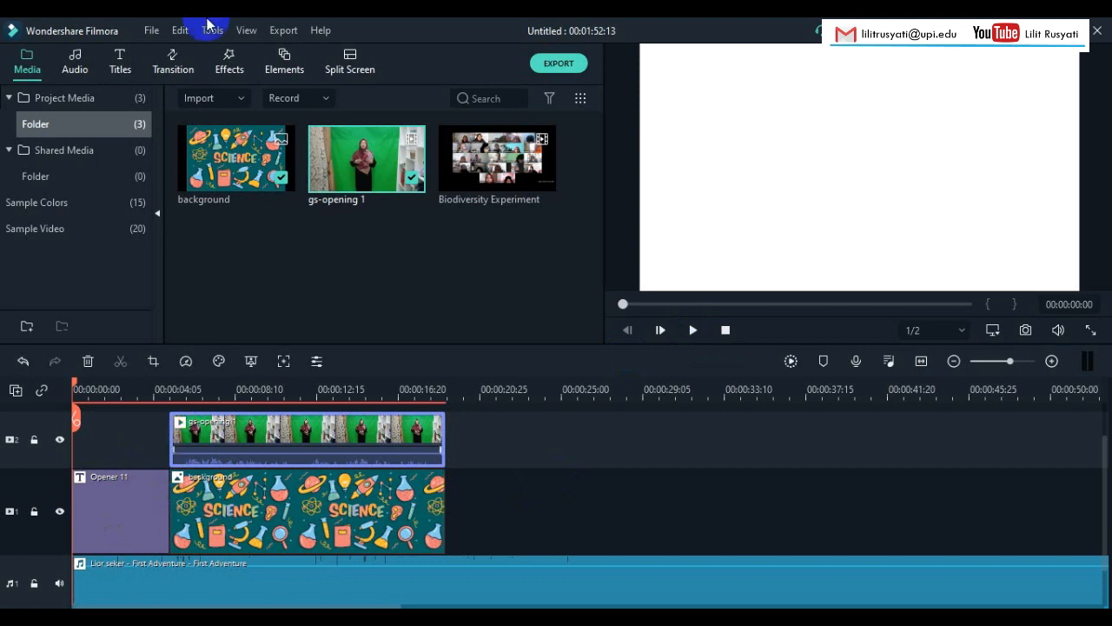
left_click(172, 63)
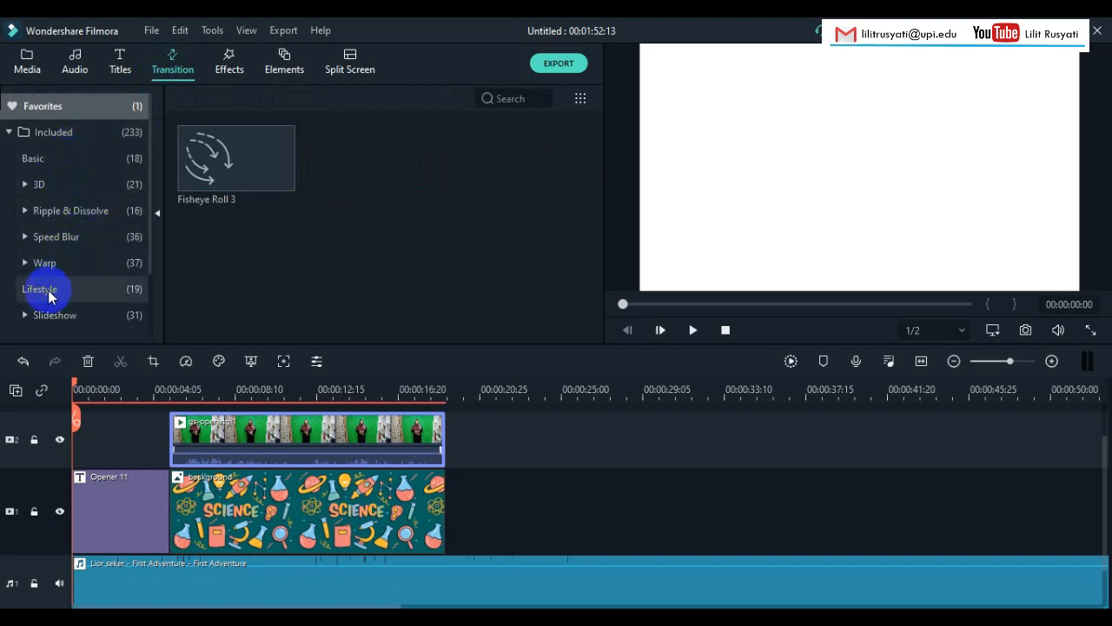
left_click(96, 133)
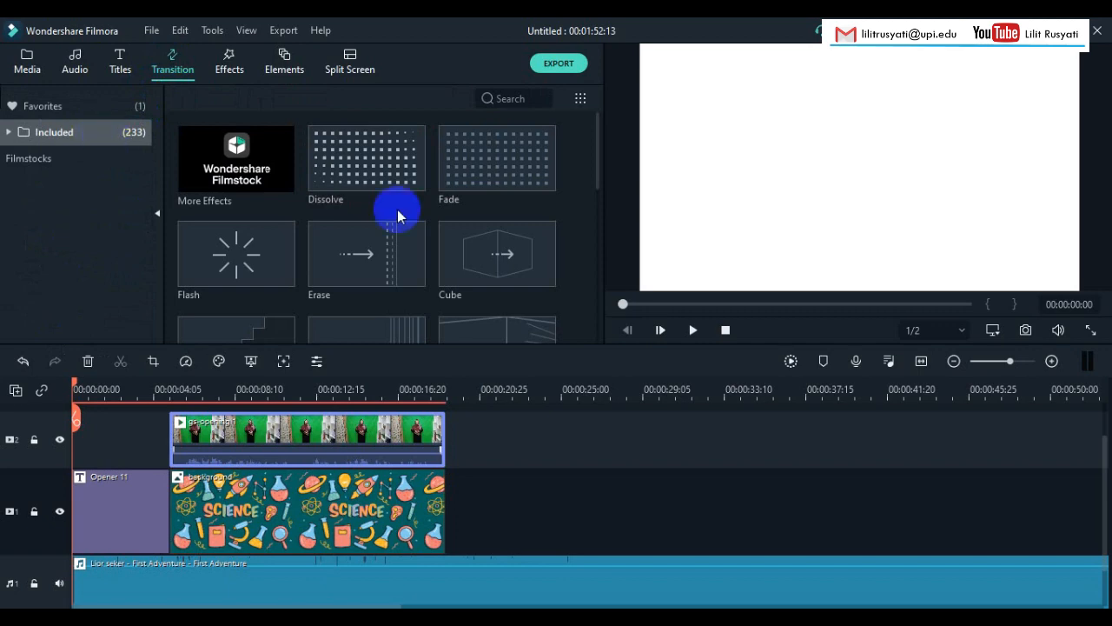
scroll(430, 241, "down", 5)
scroll(430, 243, "down", 10)
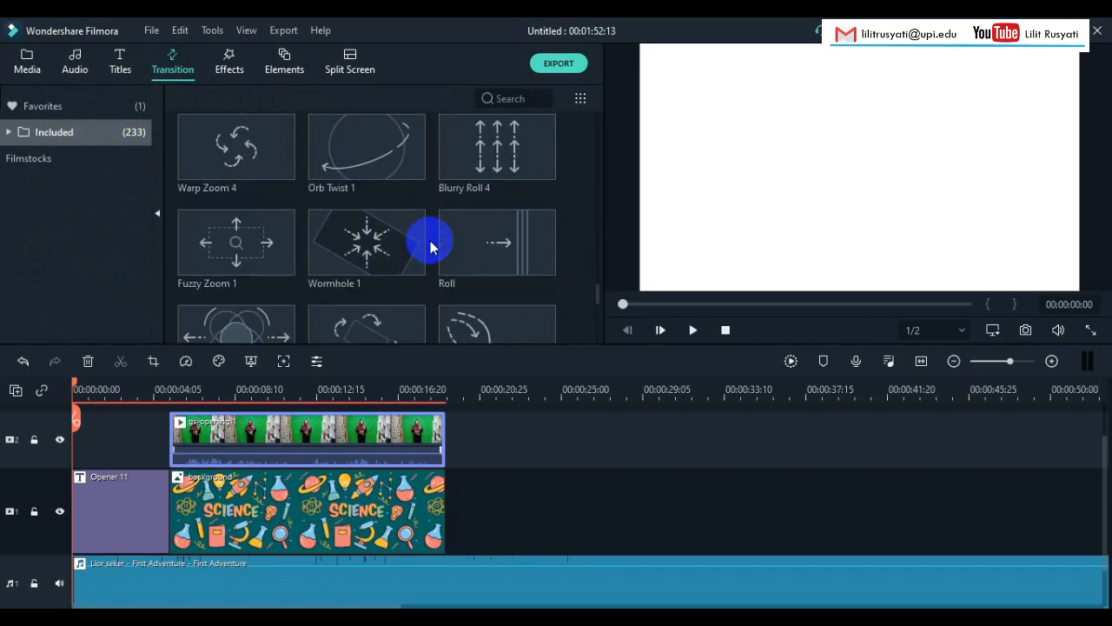
scroll(430, 245, "down", 5)
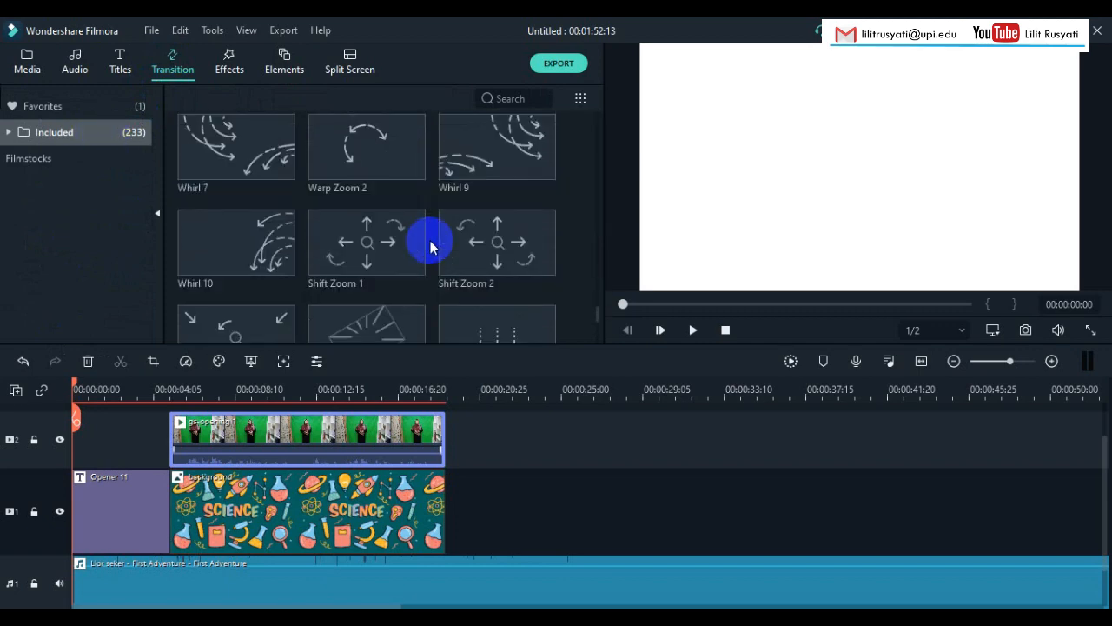
scroll(430, 247, "down", 3)
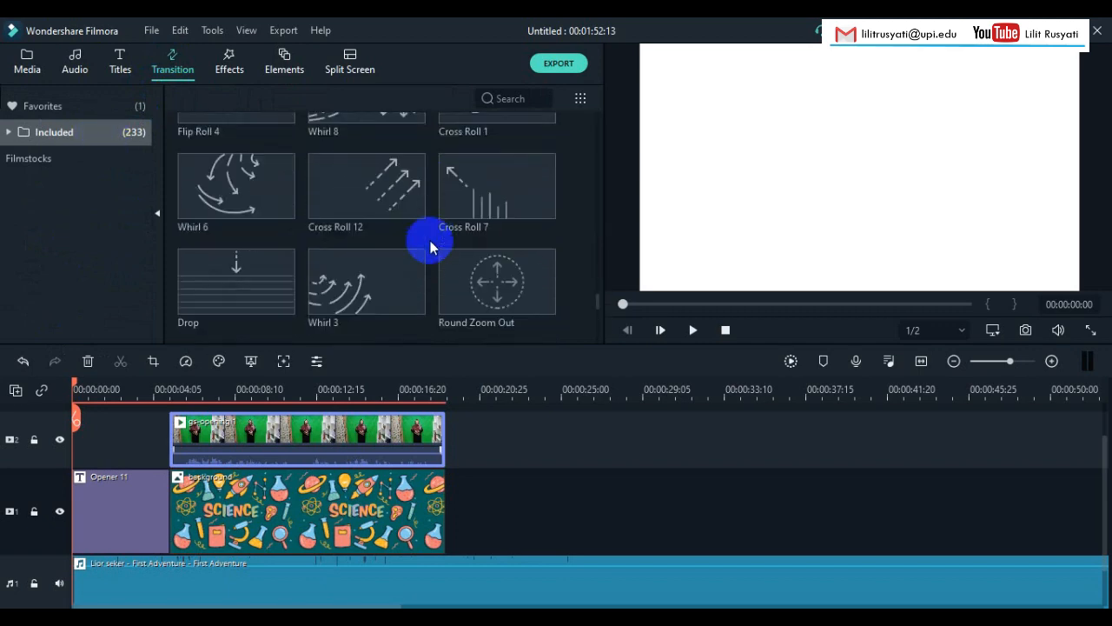
Step: Try the Whirl 3 transition between the Opener 11 title and the background image, and undo it
left_click(342, 285)
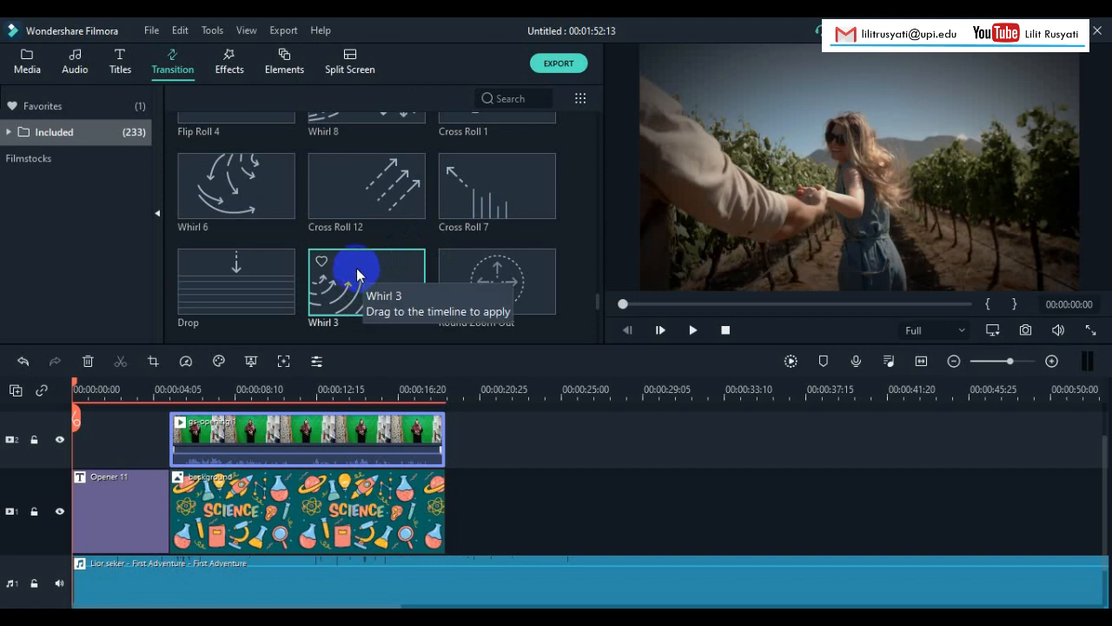
left_click_drag(357, 275, 170, 514)
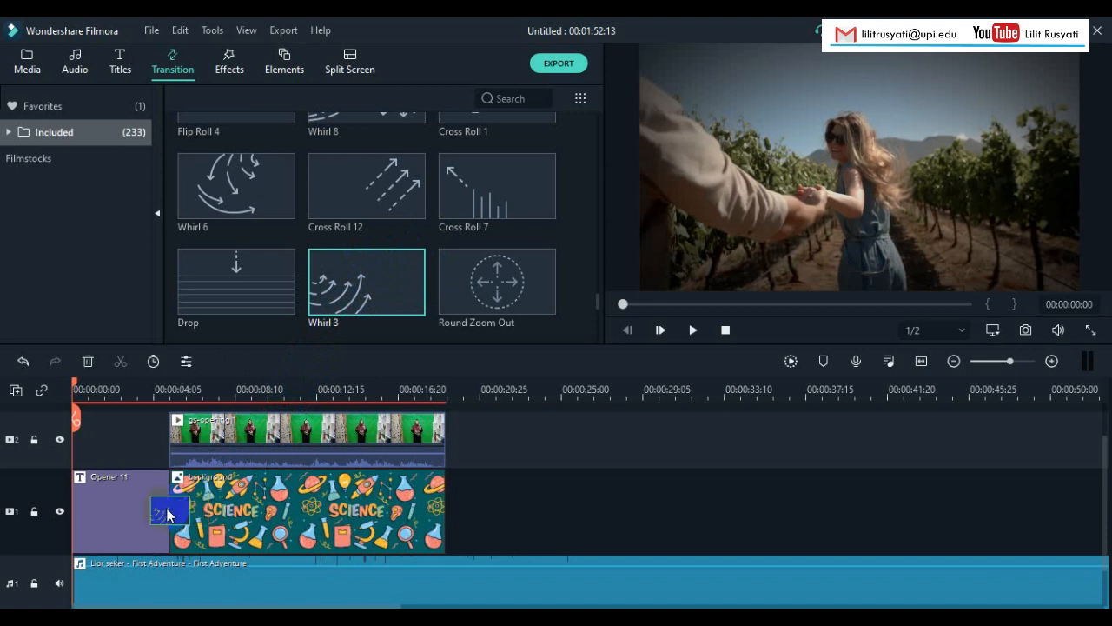
left_click(22, 361)
Step: Place the Whirl 3 transition at the cut between the Opener 11 title and the background image
left_click(358, 285)
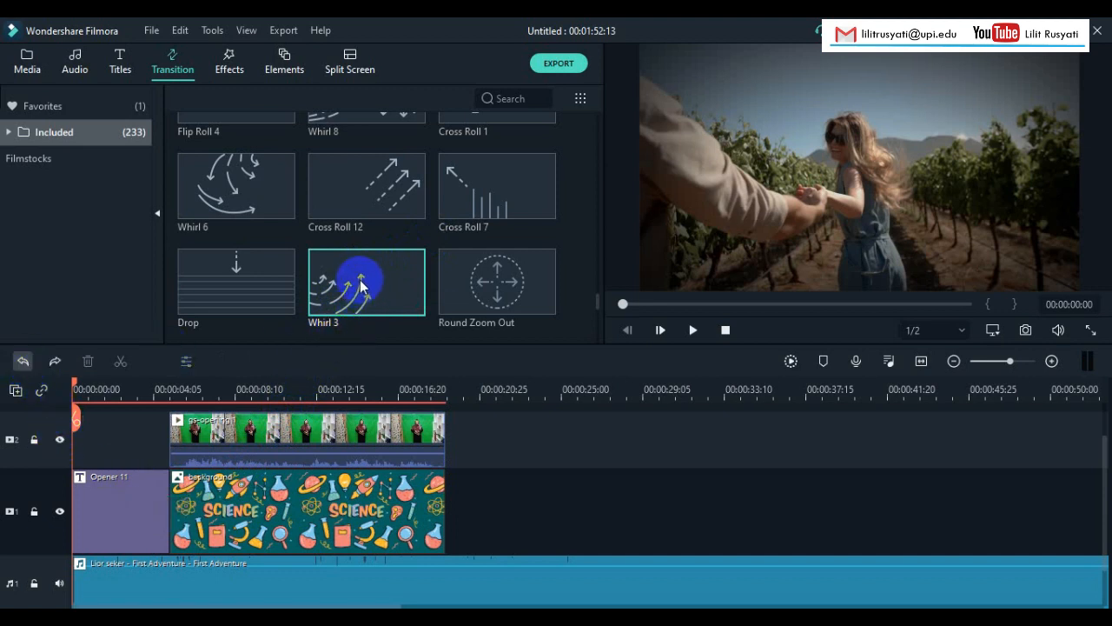
left_click_drag(361, 285, 169, 518)
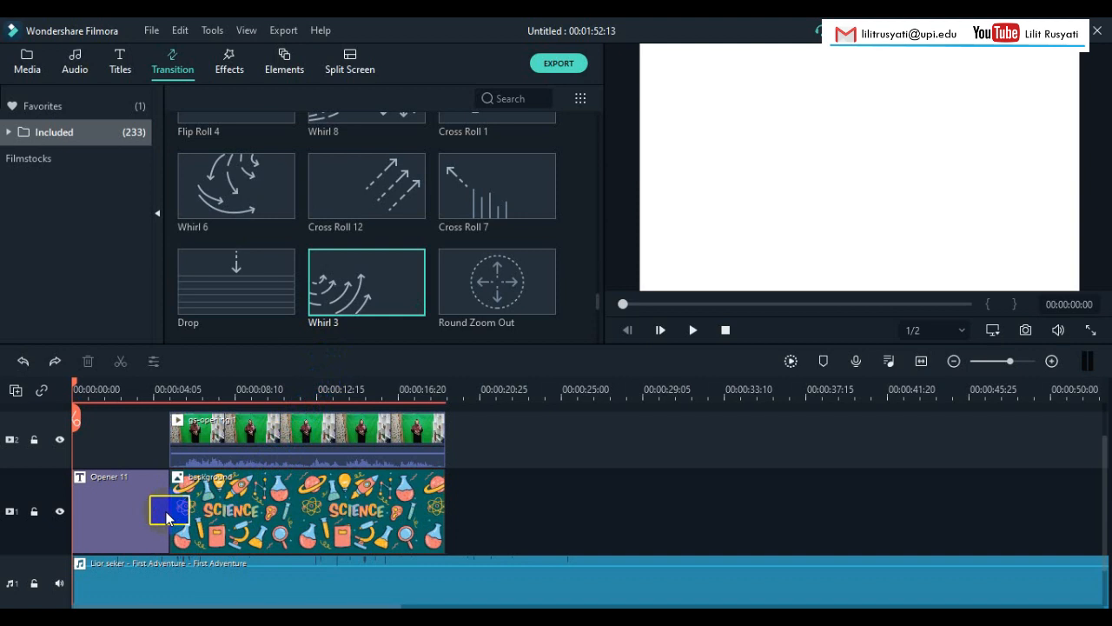
left_click(451, 525)
left_click(528, 513)
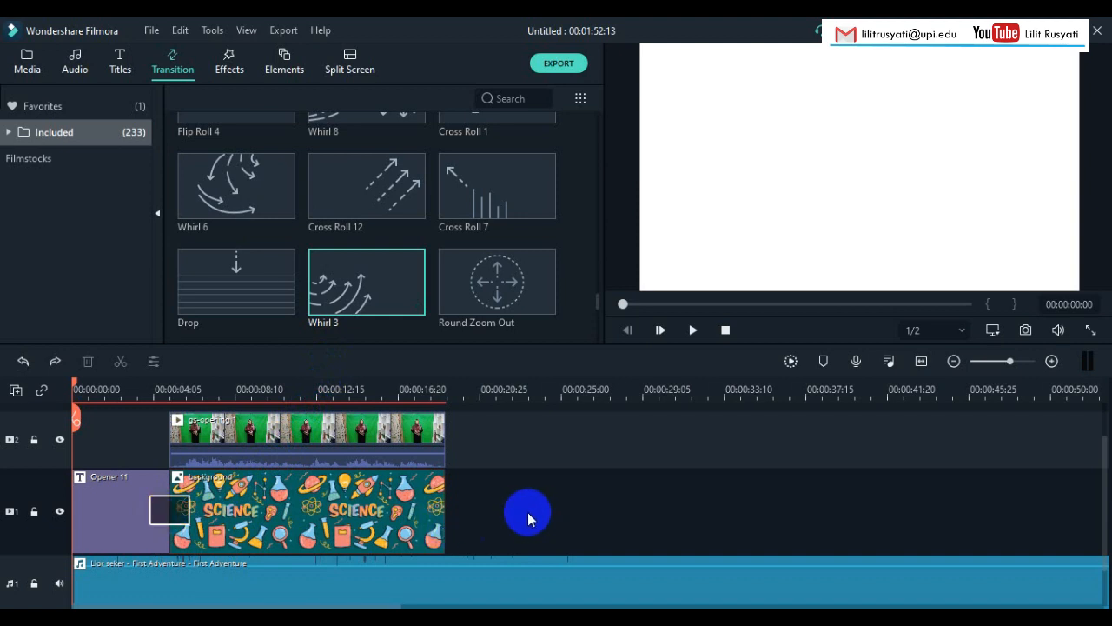
left_click(168, 513)
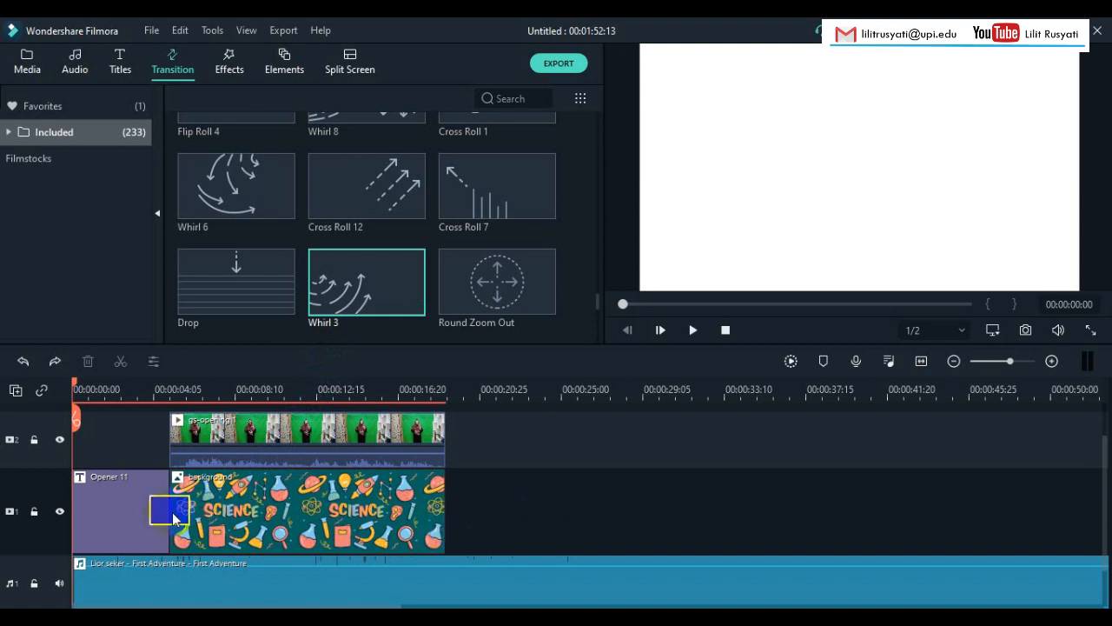
left_click(460, 435)
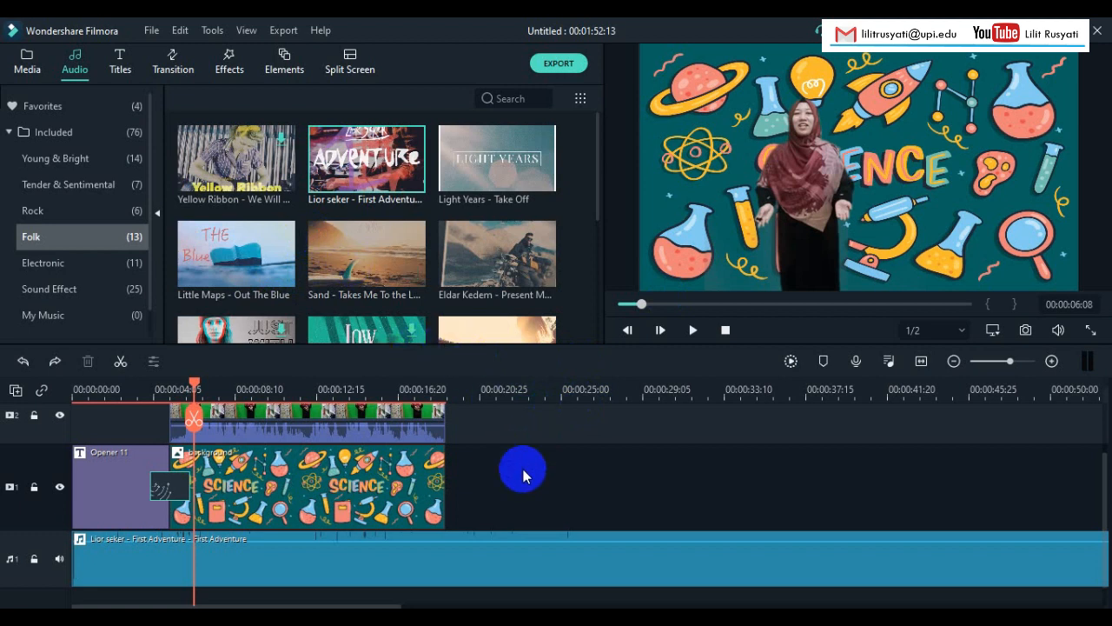
Step: Trim the end of the First Adventure music so that it stops where the Opener 11 title ends
left_click(108, 569)
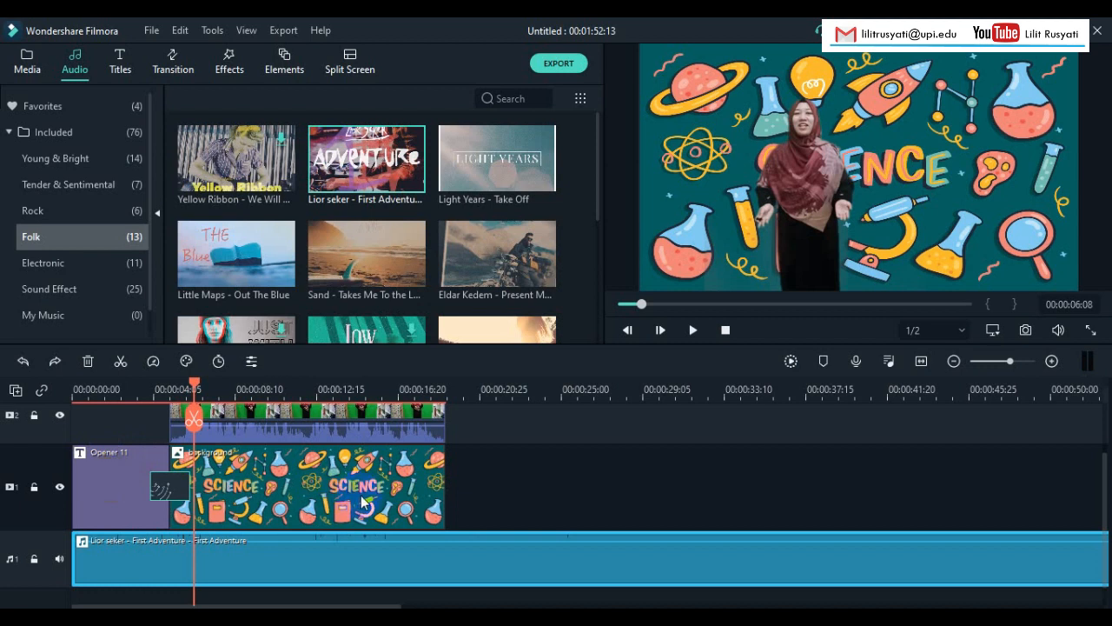
scroll(358, 454, "up", 1)
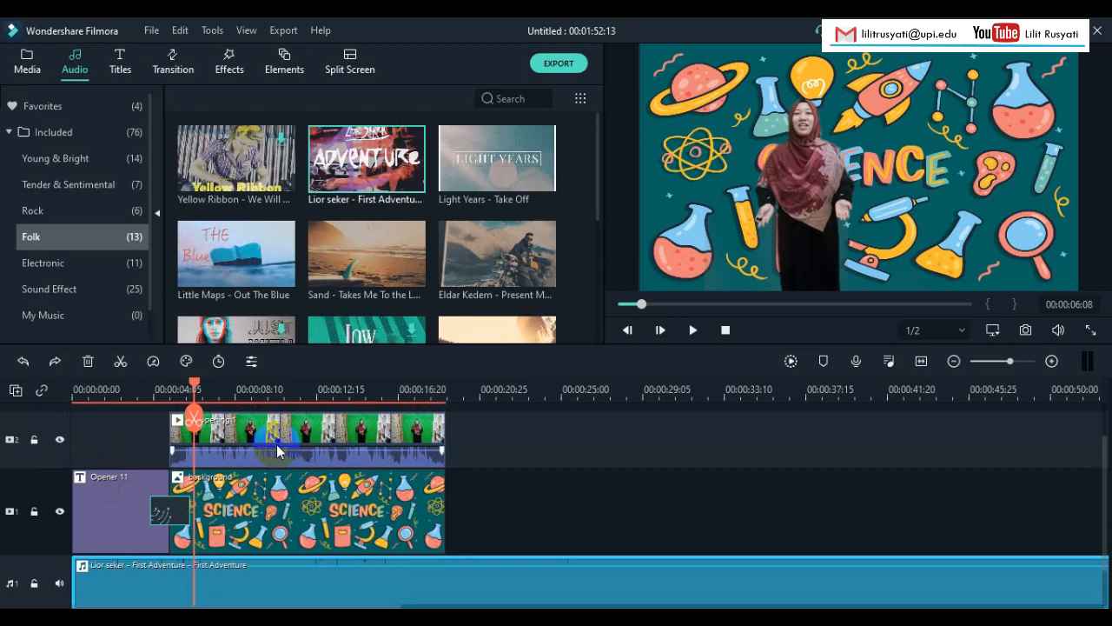
scroll(504, 521, "down", 2)
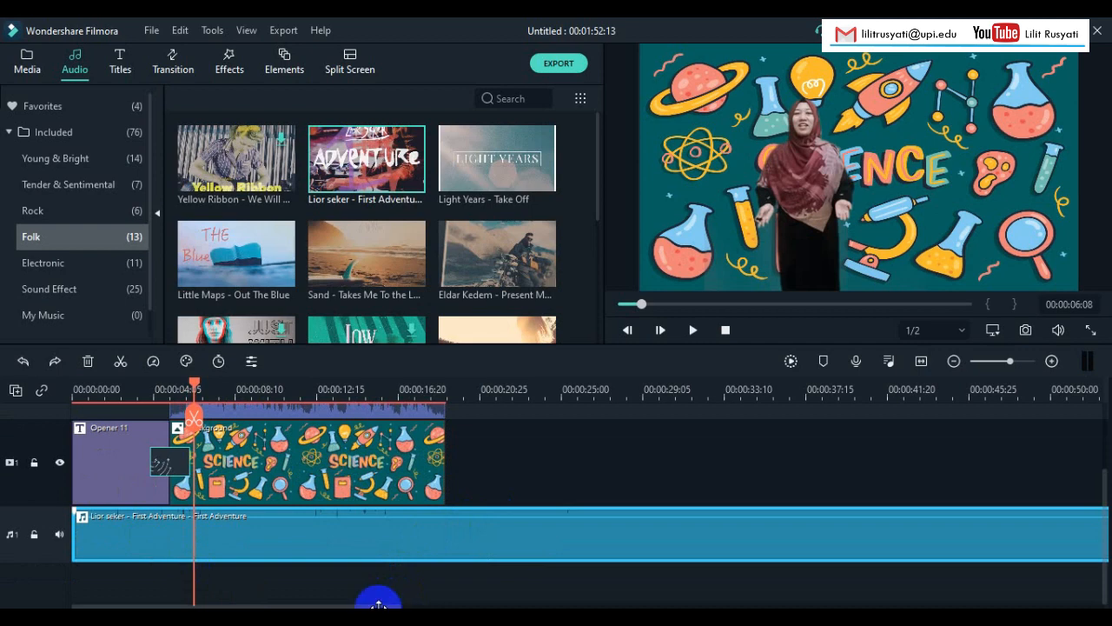
left_click_drag(376, 599, 853, 602)
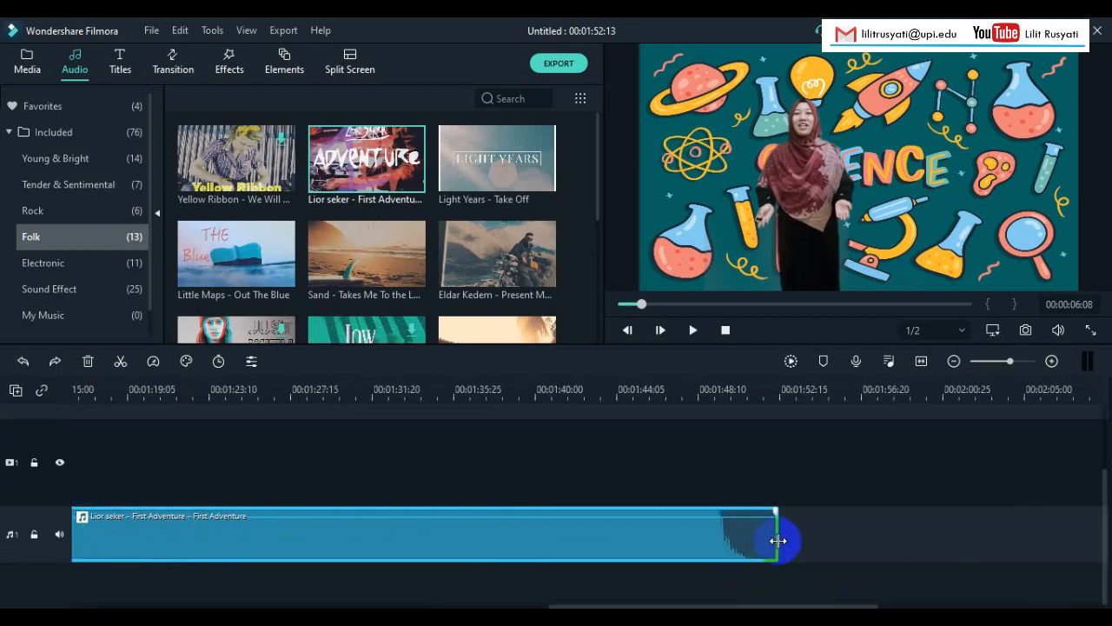
left_click_drag(777, 539, 168, 562)
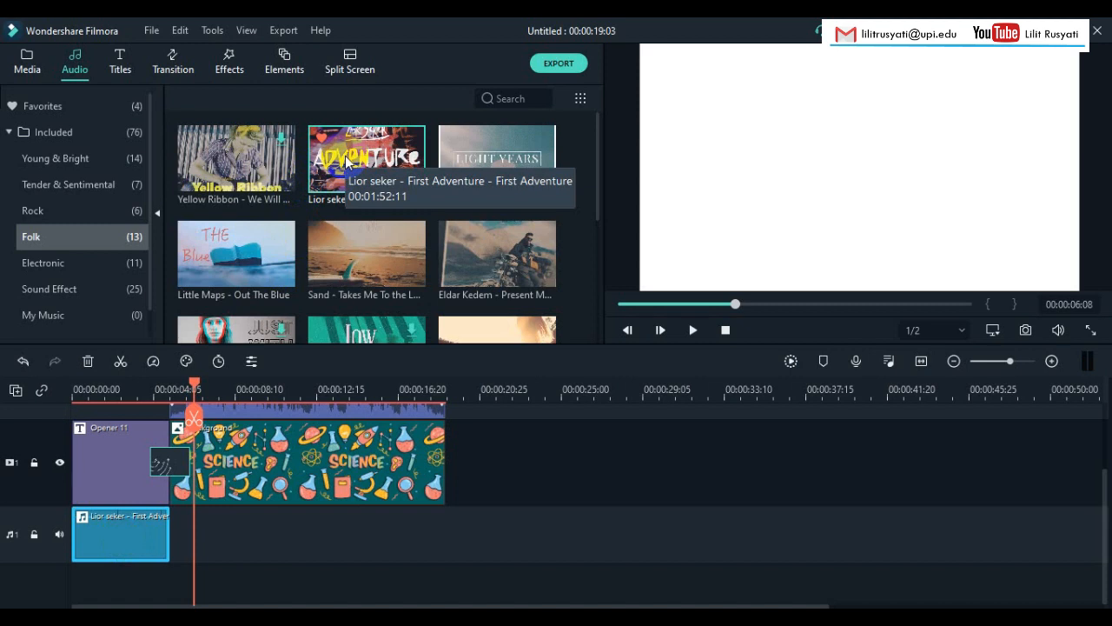
Step: Add another copy of First Adventure directly after the trimmed music and lower its volume to about -12
left_click_drag(347, 162, 177, 526)
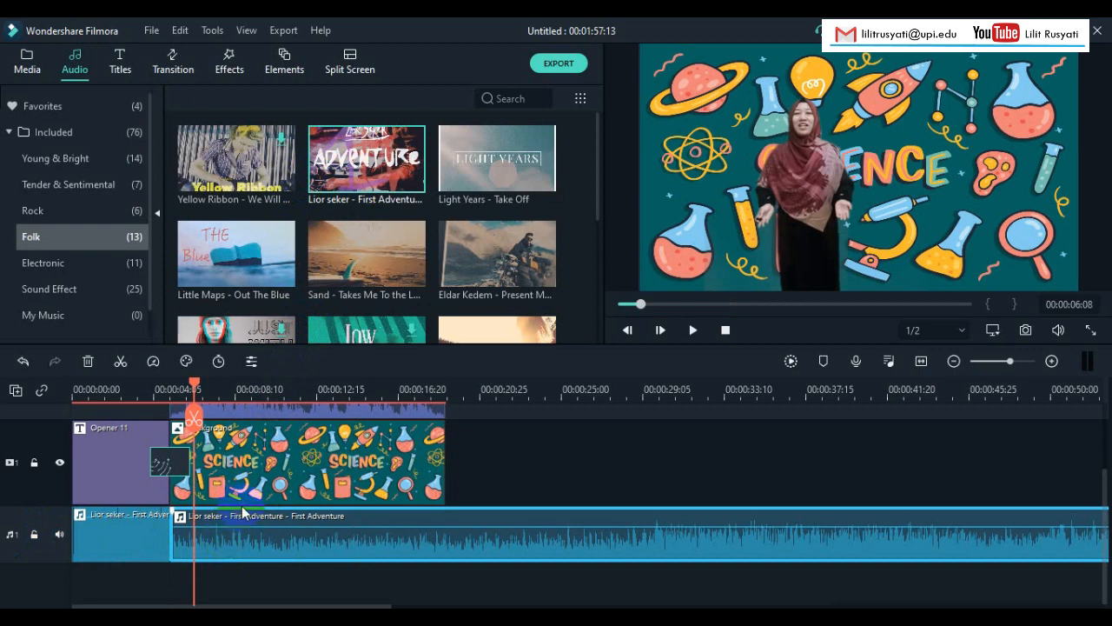
double_click(265, 547)
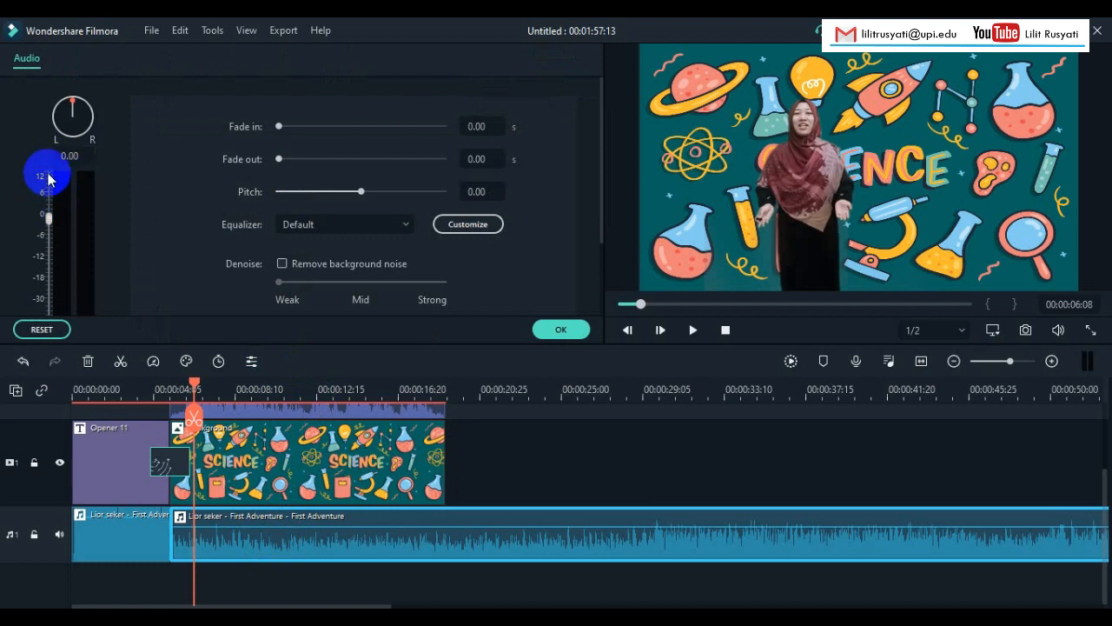
left_click(49, 261)
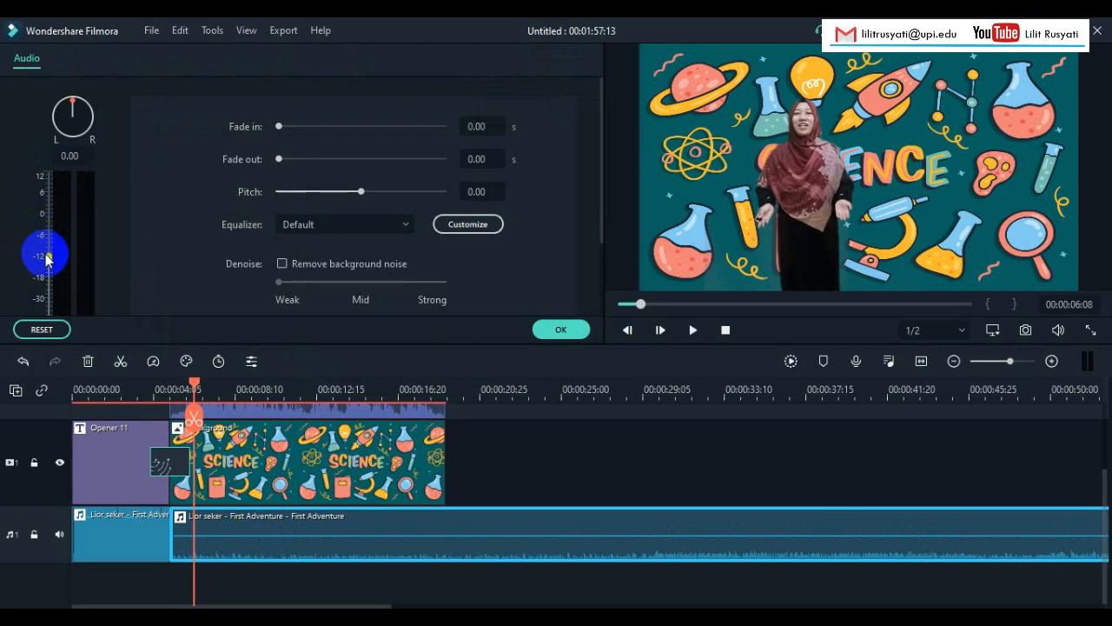
left_click(563, 331)
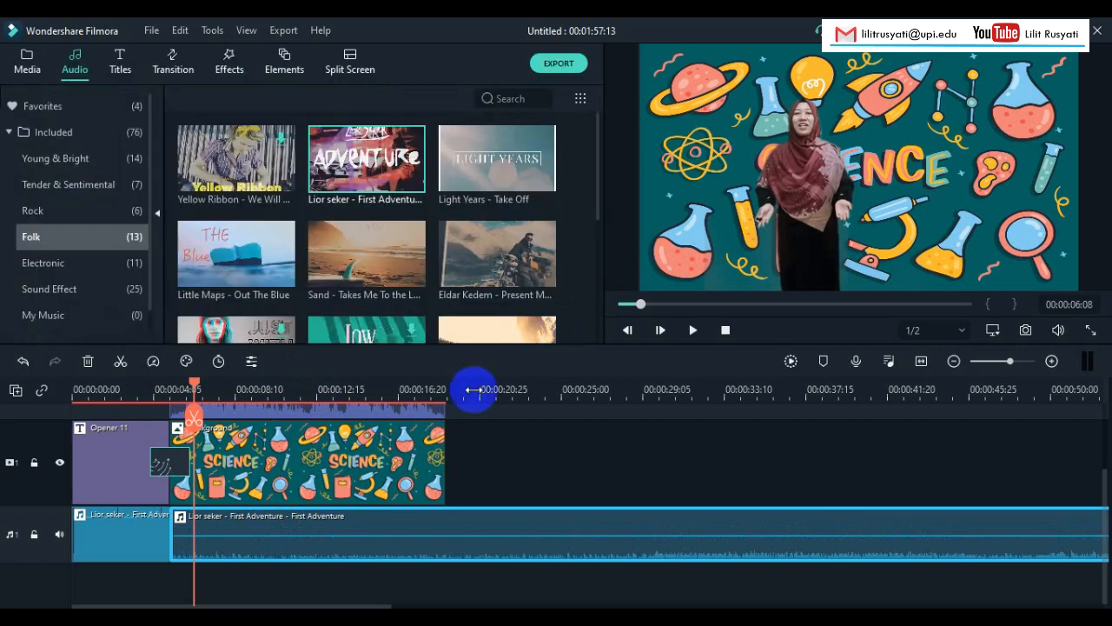
scroll(385, 467, "up", 3)
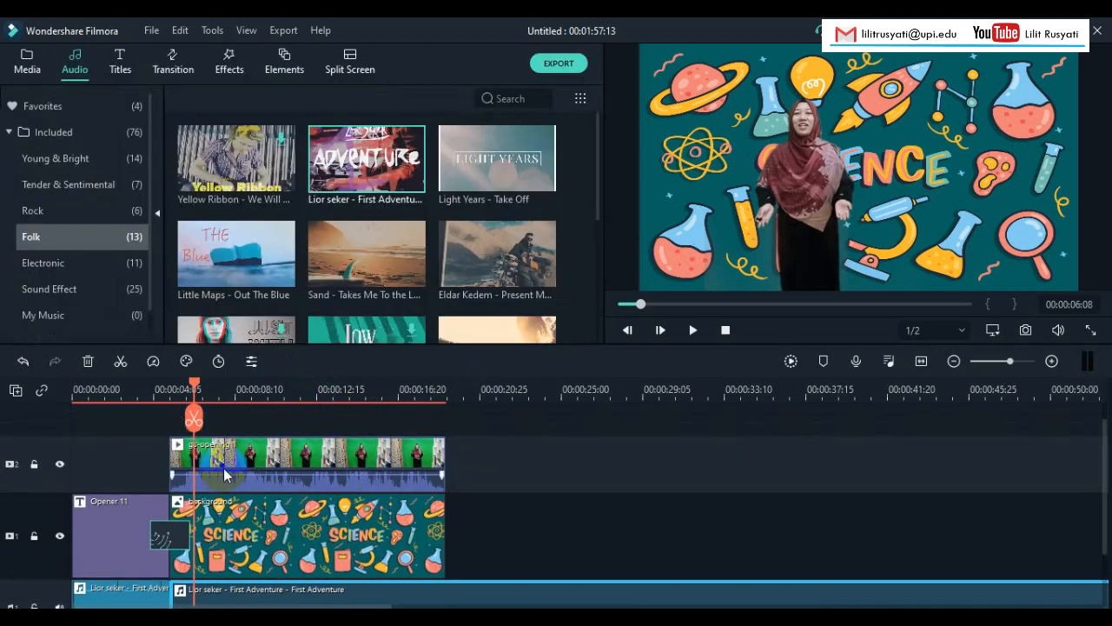
scroll(256, 470, "down", 2)
scroll(337, 526, "up", 1)
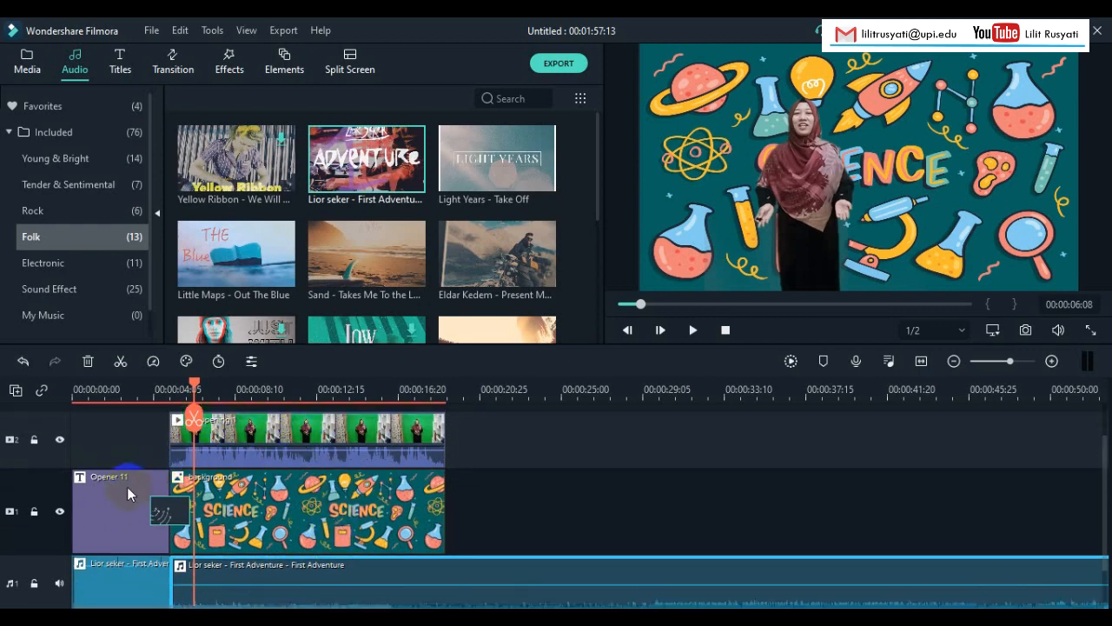
left_click(472, 486)
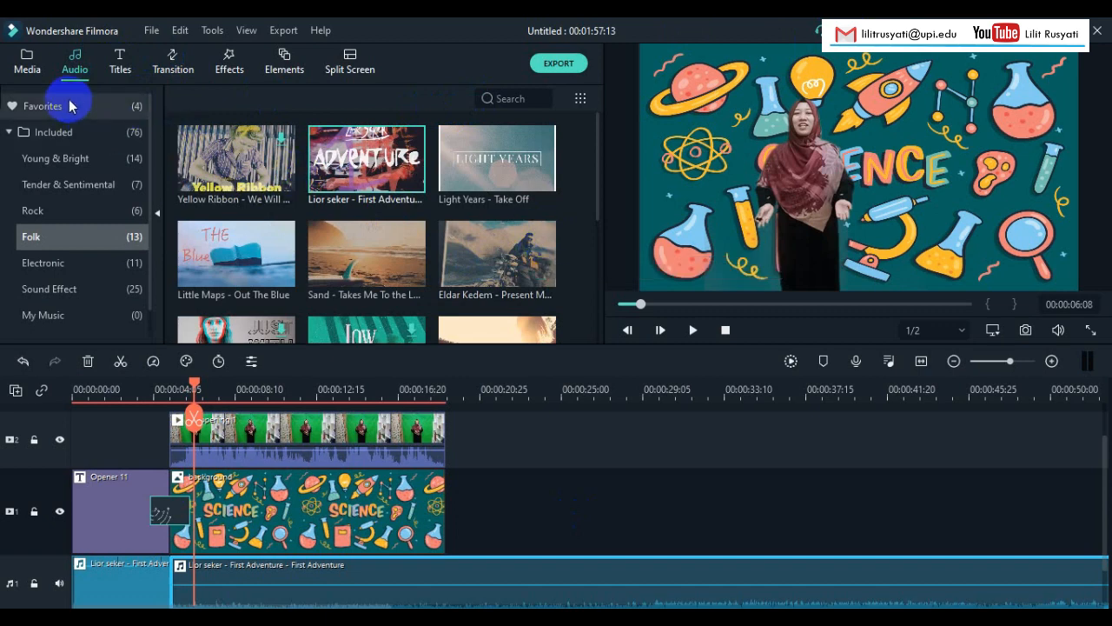
Step: Add a second Opener 11 title directly after the background image and move the playhead to where it starts
left_click(28, 68)
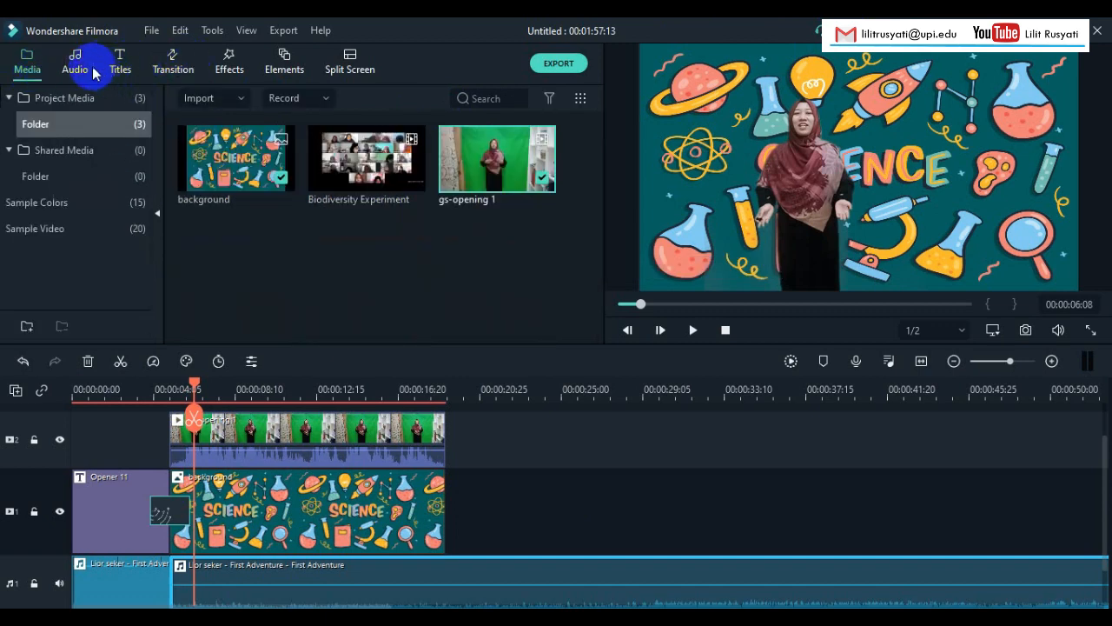
left_click(120, 59)
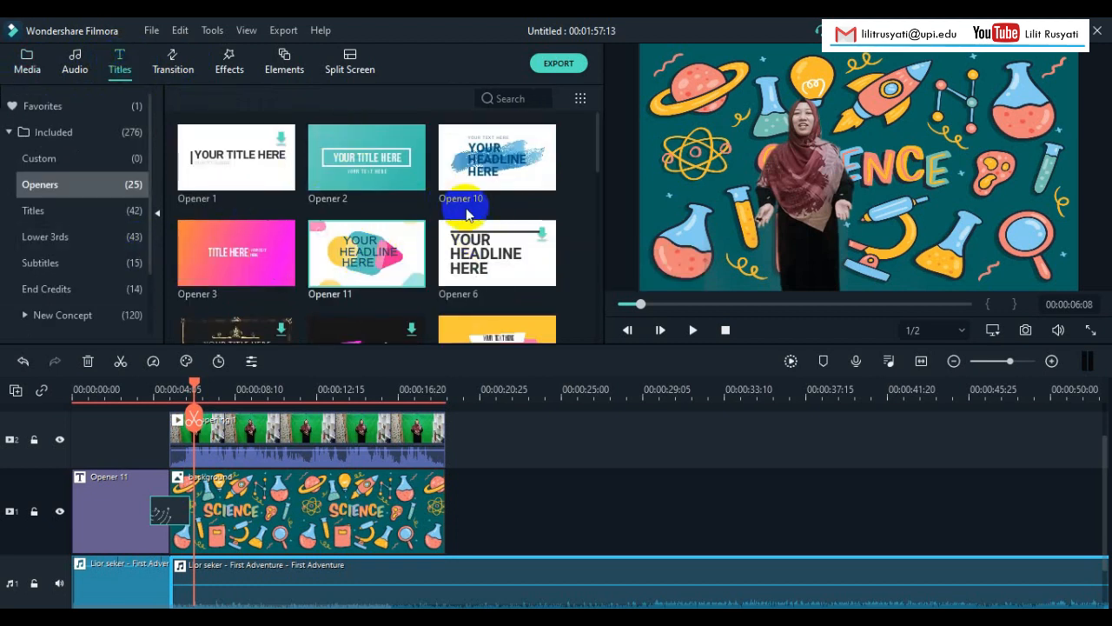
left_click(174, 452)
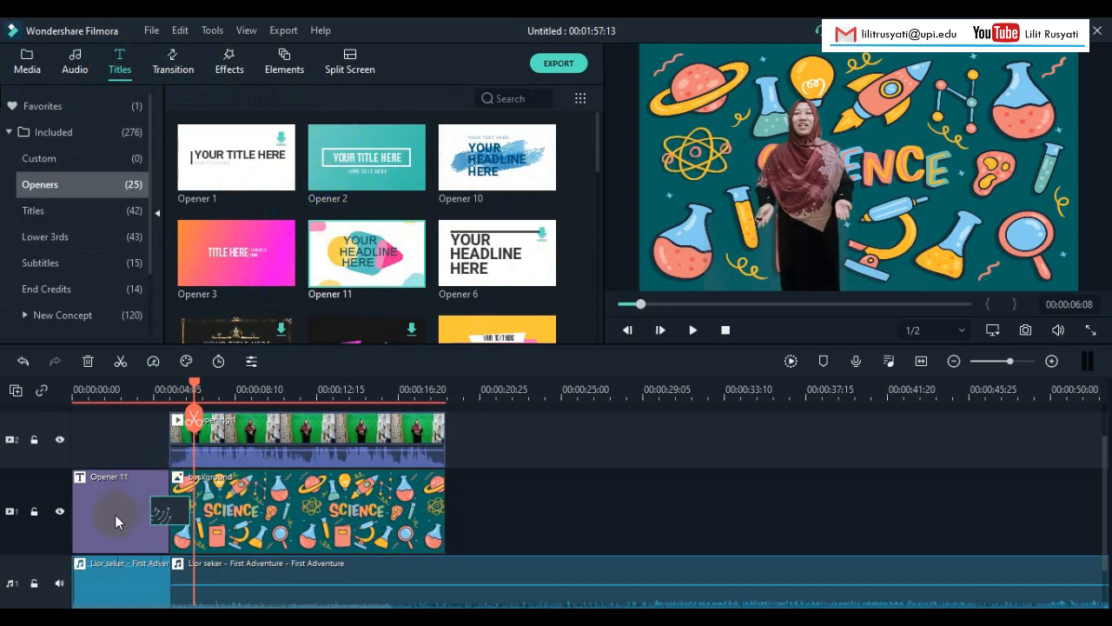
mouse_move(398, 276)
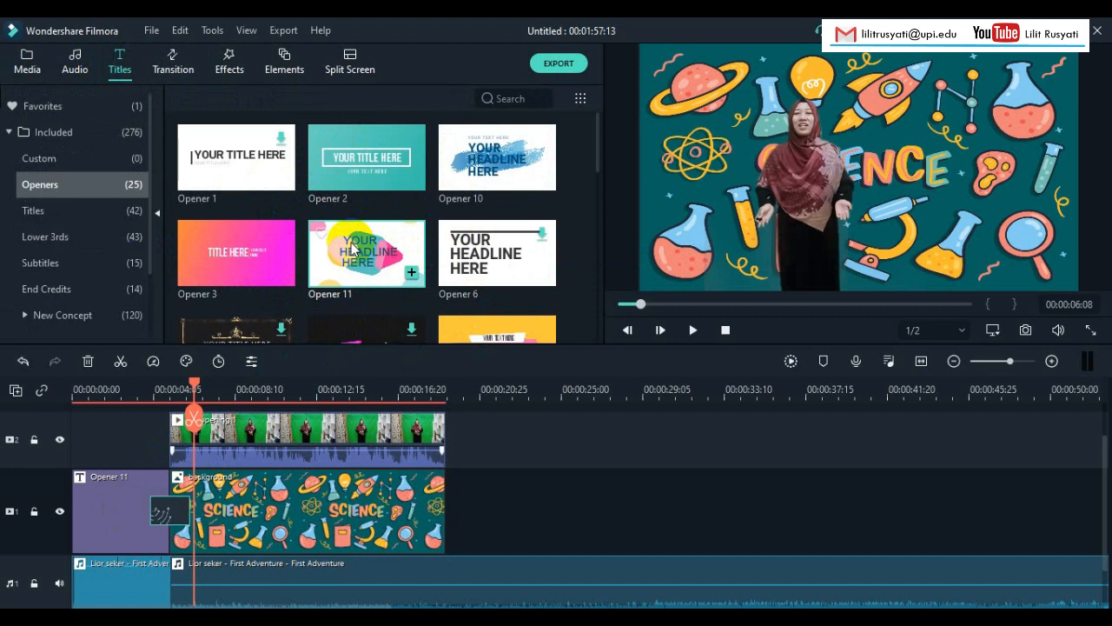
left_click_drag(357, 257, 458, 516)
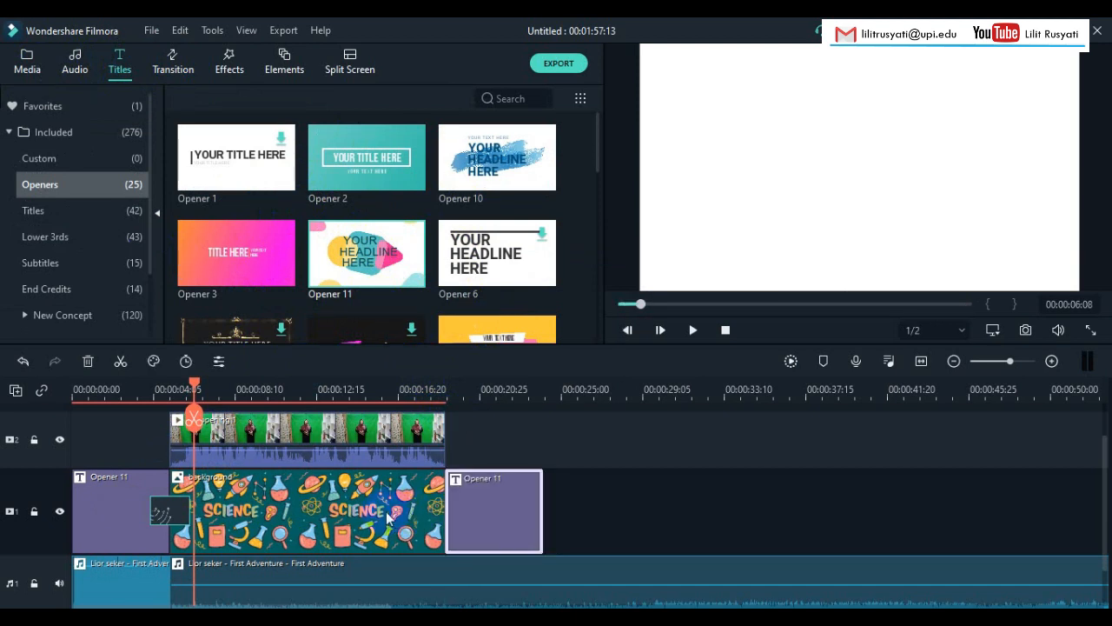
left_click_drag(542, 525, 544, 525)
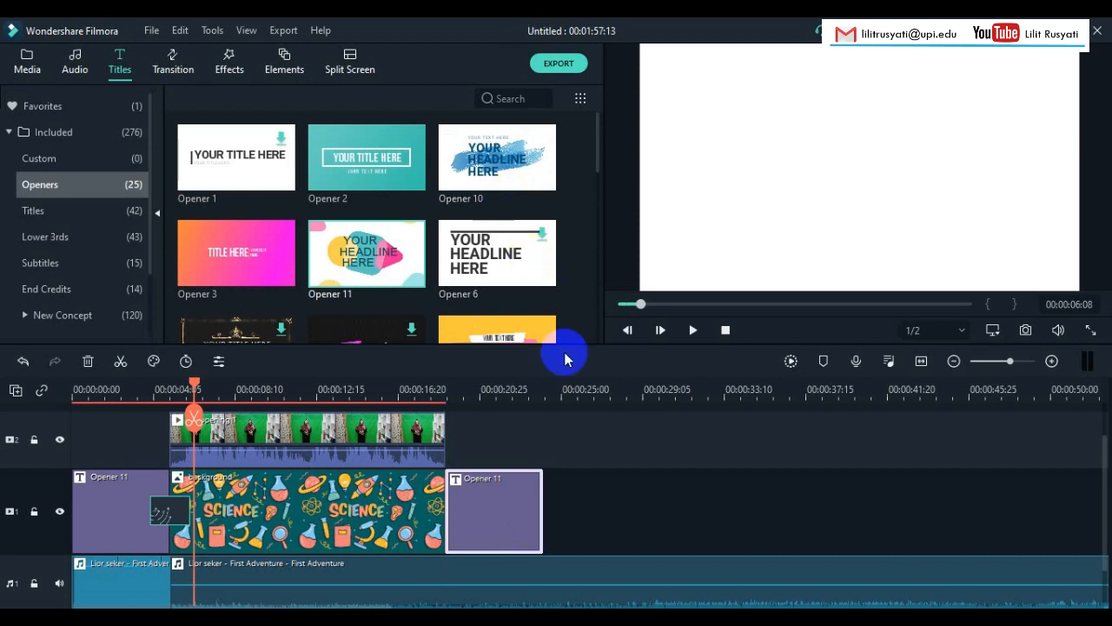
left_click_drag(194, 388, 442, 388)
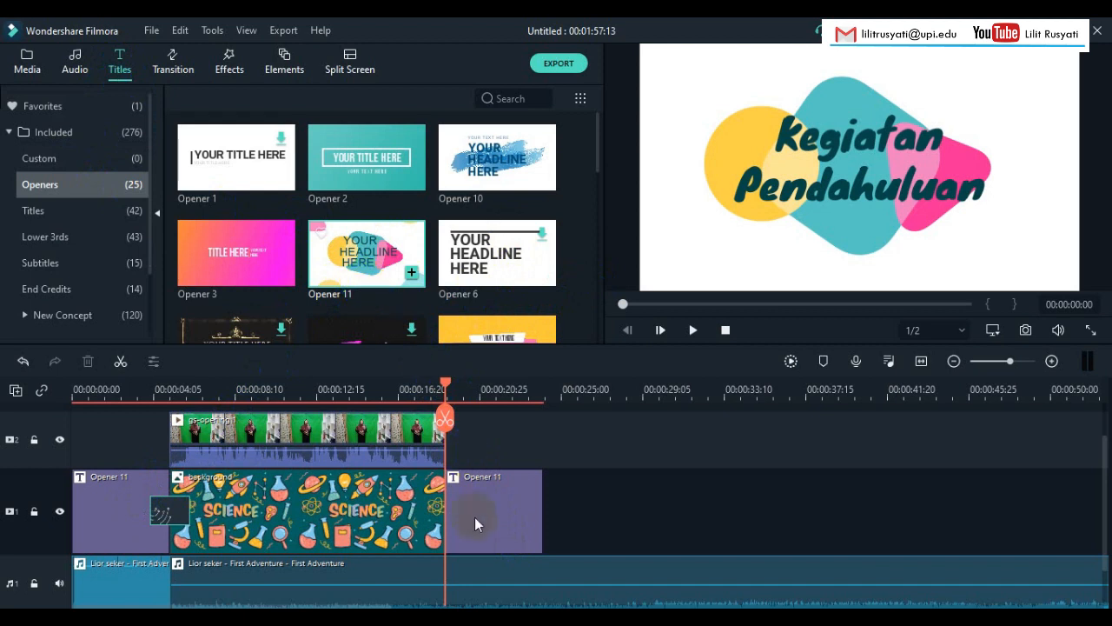
left_click(51, 506)
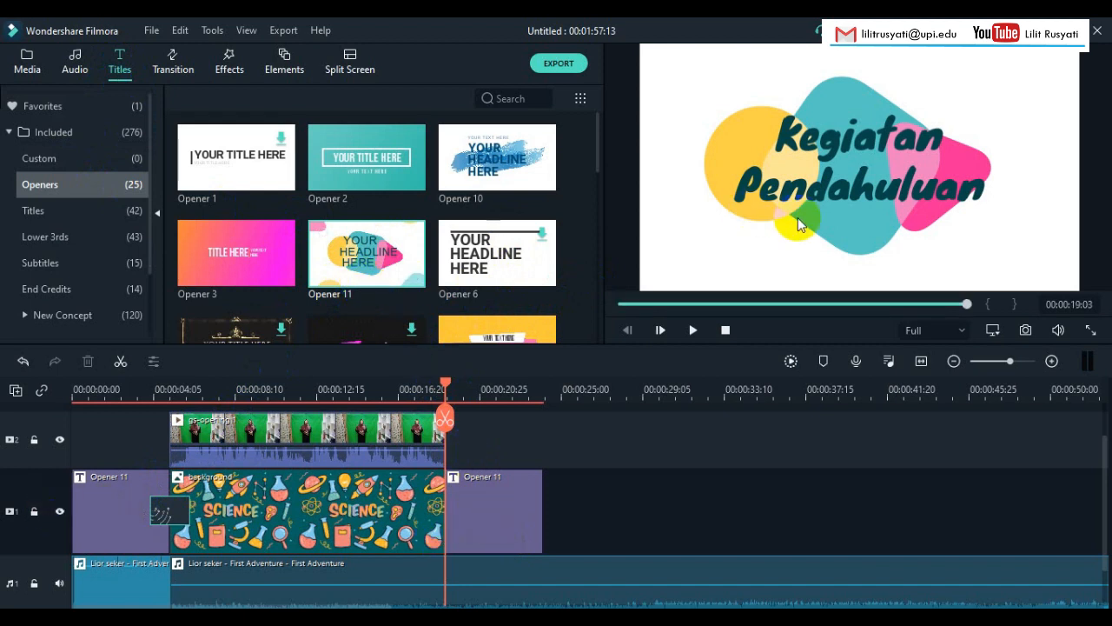
Step: Move the playhead into the second Opener 11 title and add the Kaleidoscope transition between the background image and that title
left_click(844, 152)
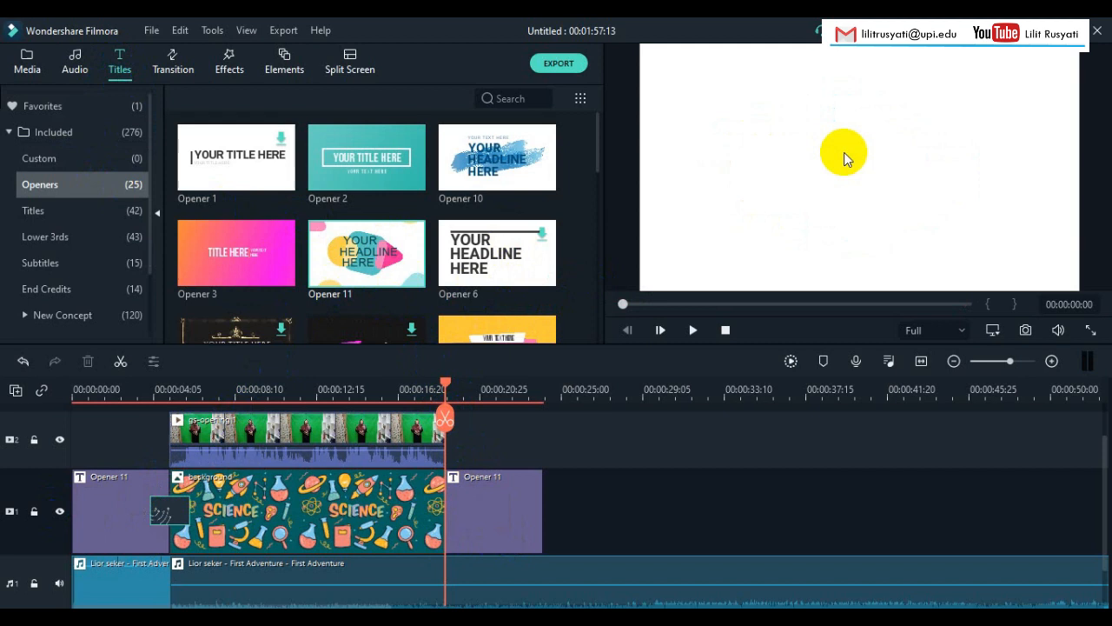
left_click(459, 388)
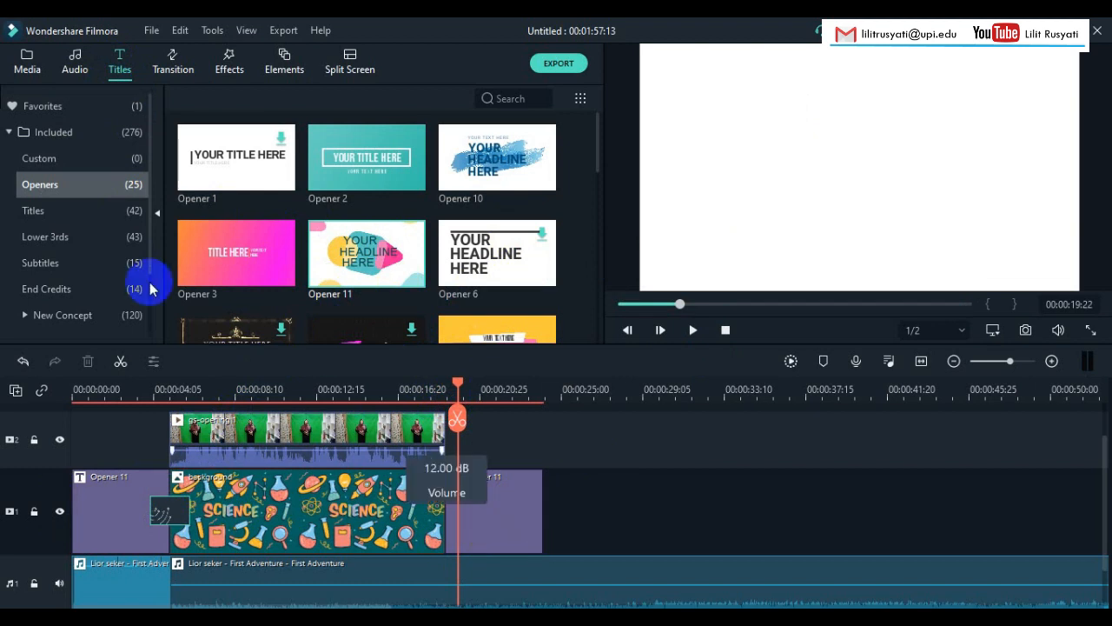
left_click(172, 70)
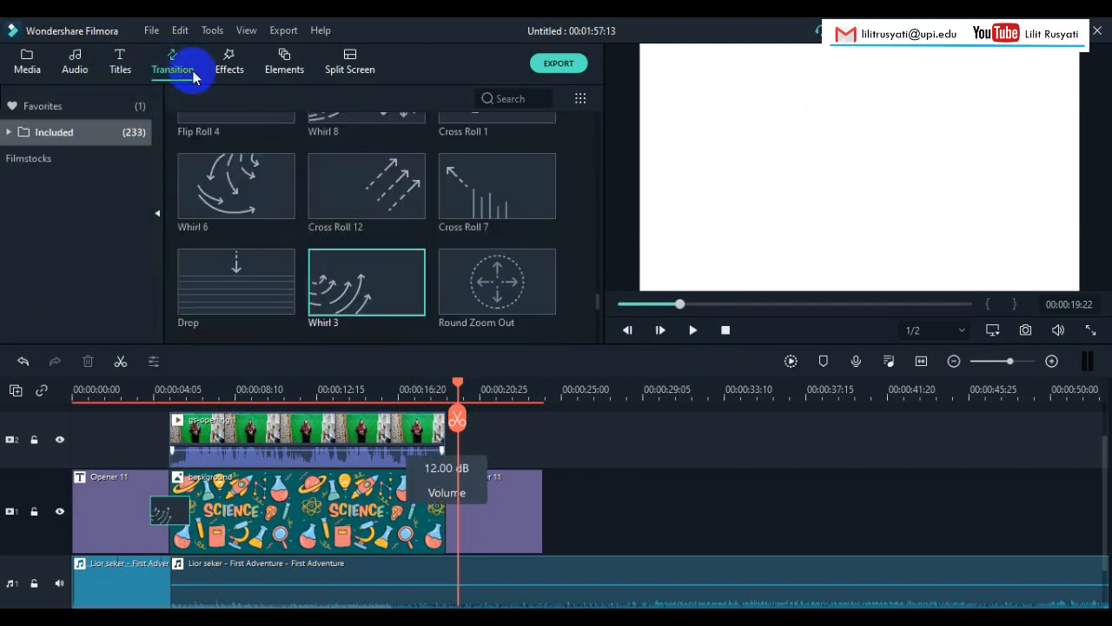
left_click(404, 513)
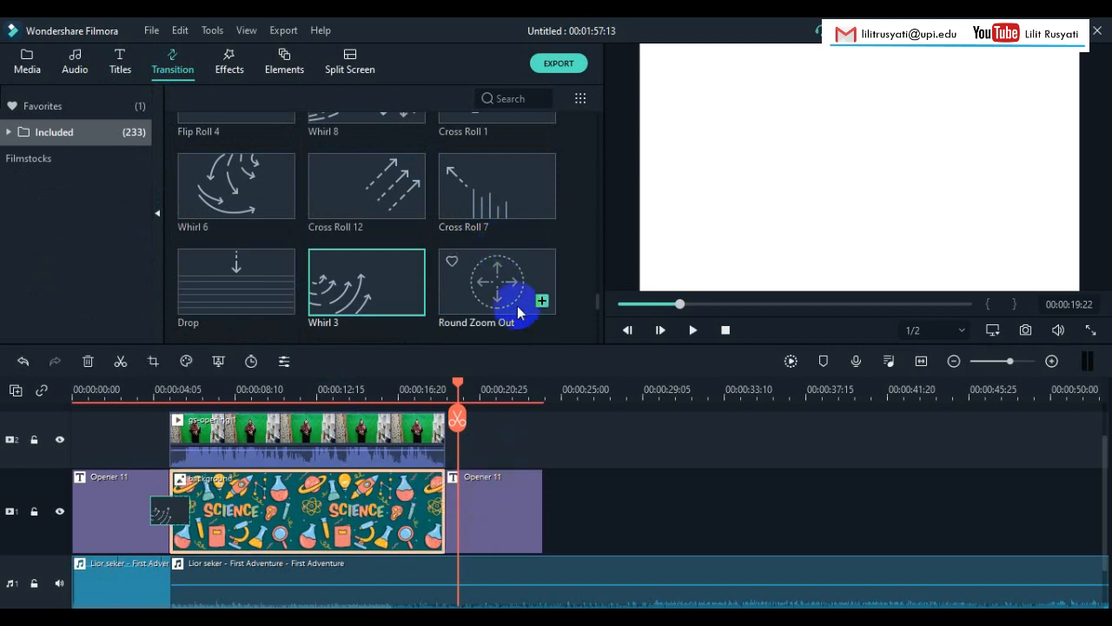
scroll(519, 311, "down", 5)
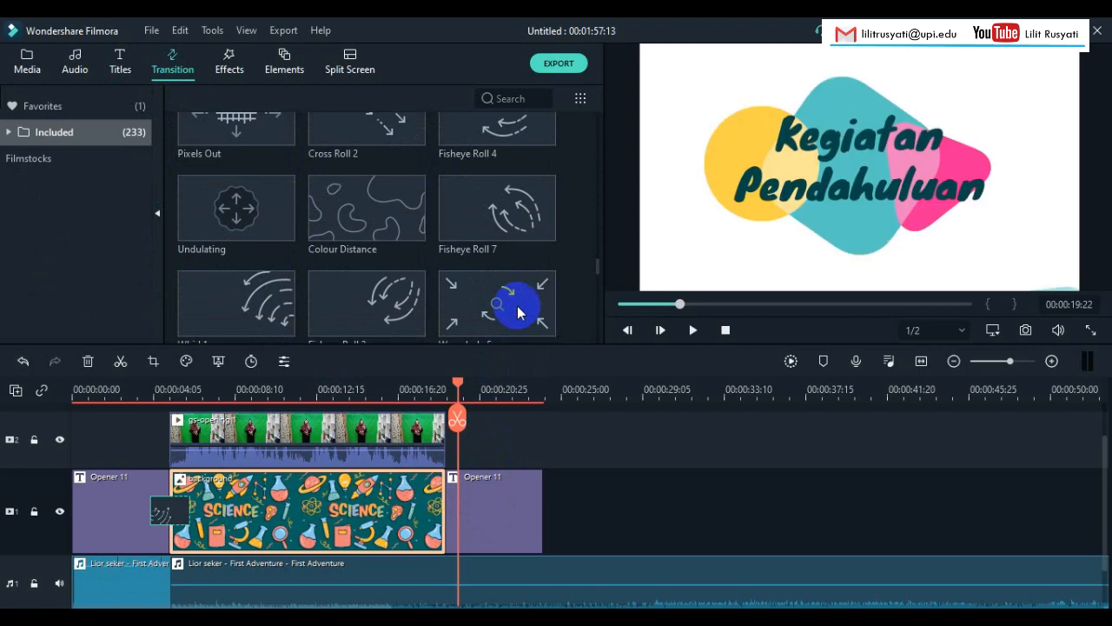
scroll(323, 278, "up", 4)
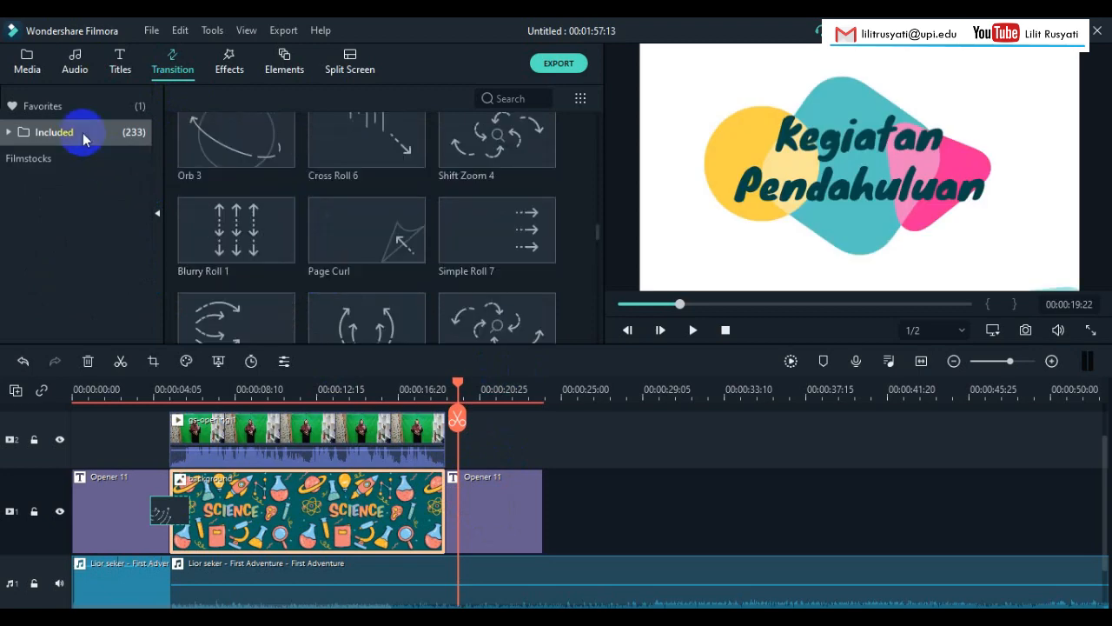
scroll(374, 231, "up", 4)
scroll(374, 226, "up", 6)
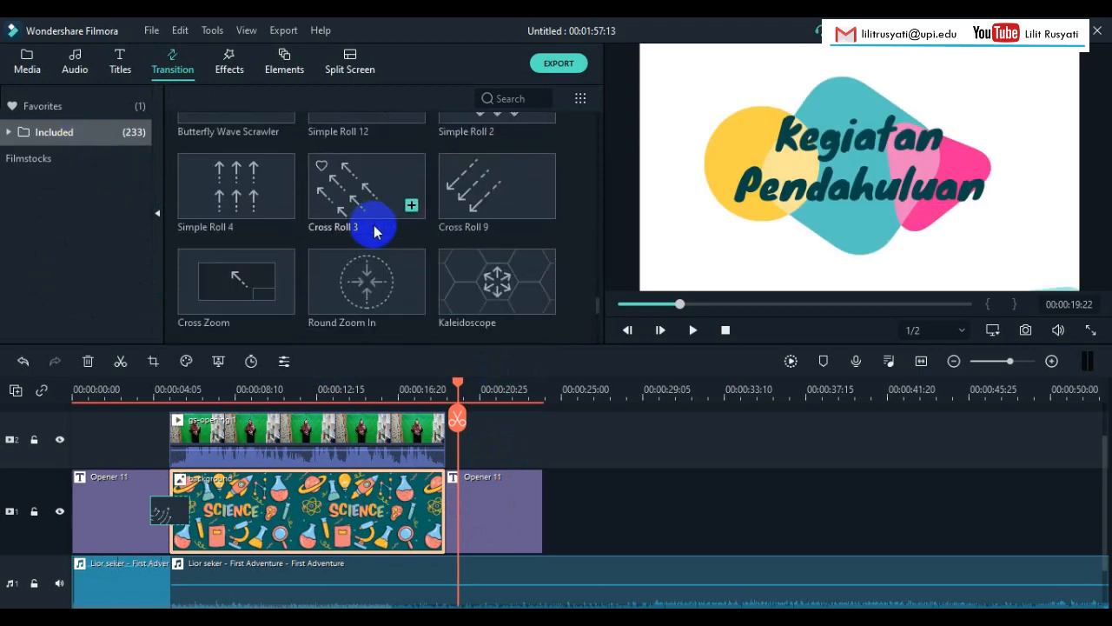
mouse_move(380, 277)
left_click(491, 287)
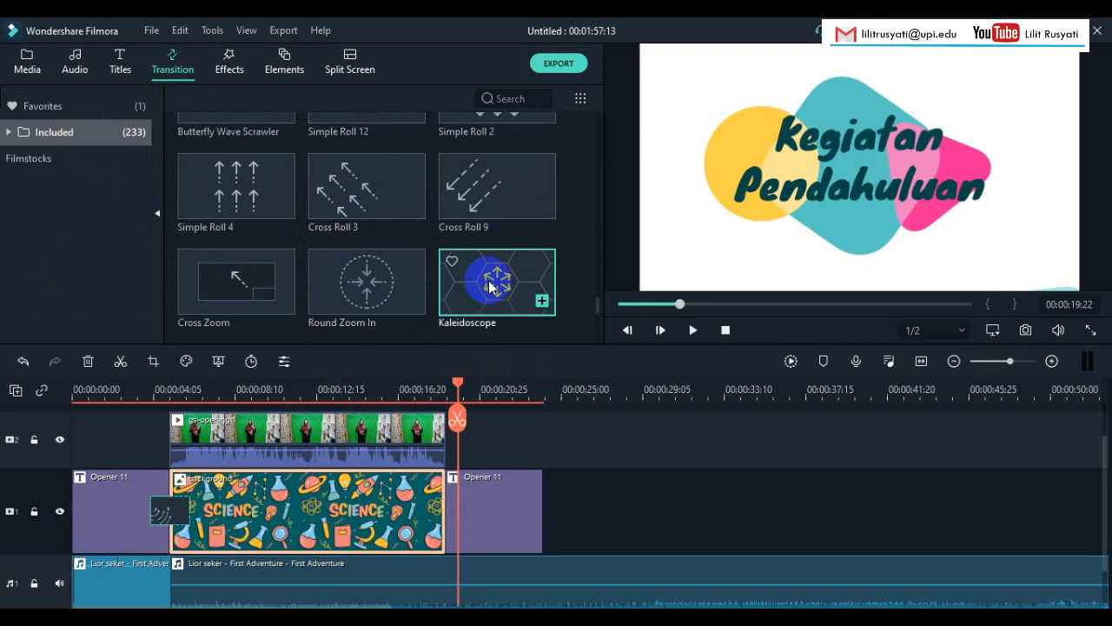
left_click_drag(491, 286, 446, 514)
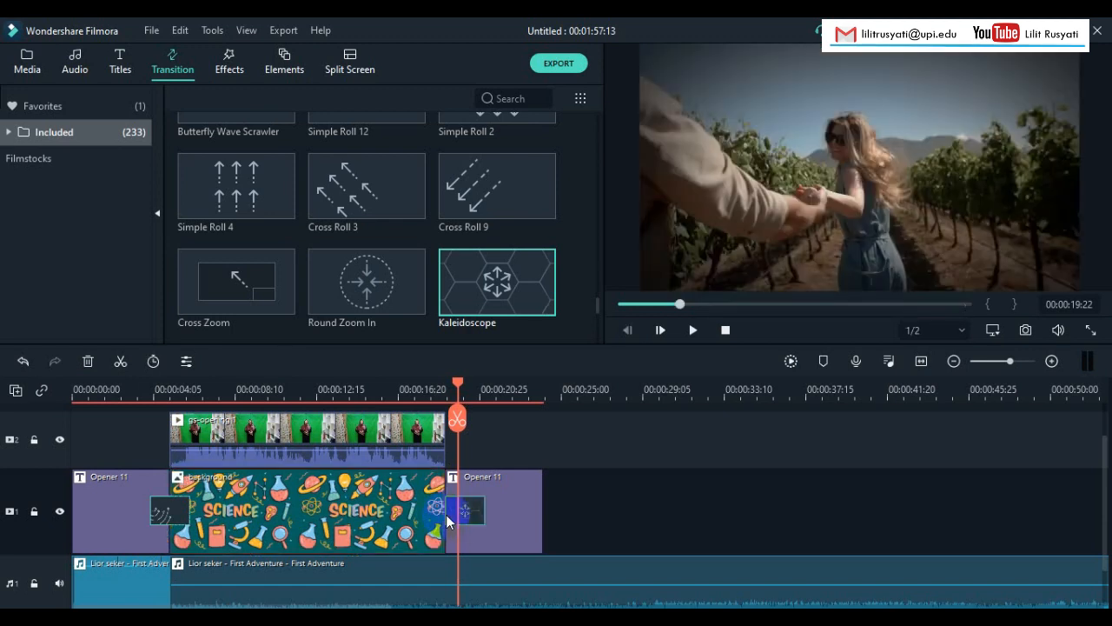
Step: Shift the Kaleidoscope transition so that it is centred on the cut between the background image and the second Opener 11 title
left_click(448, 515)
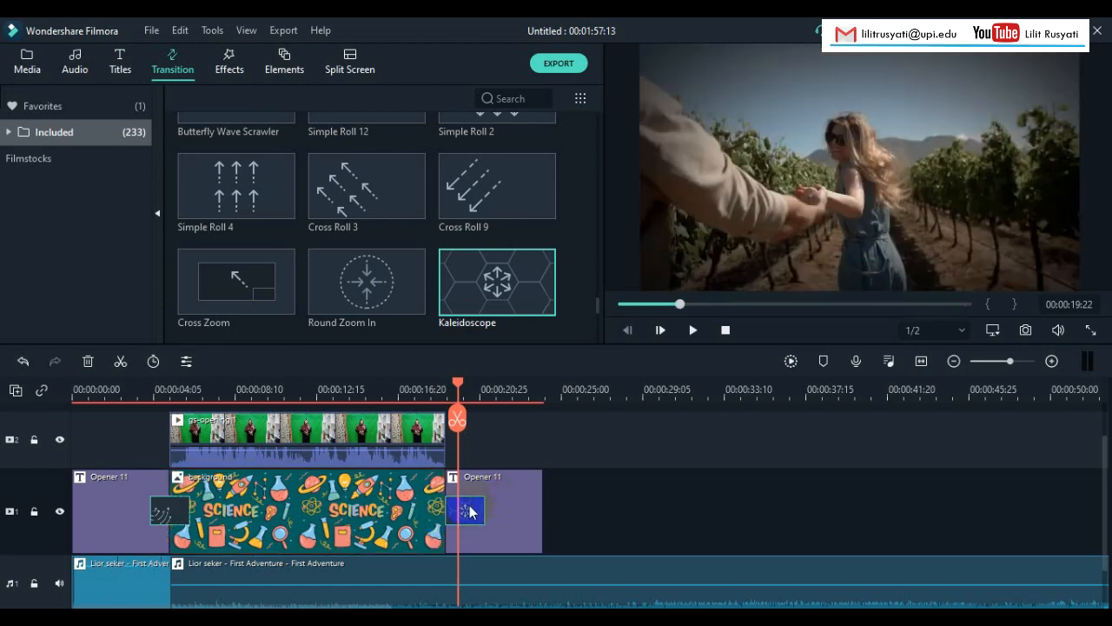
left_click_drag(449, 512, 442, 510)
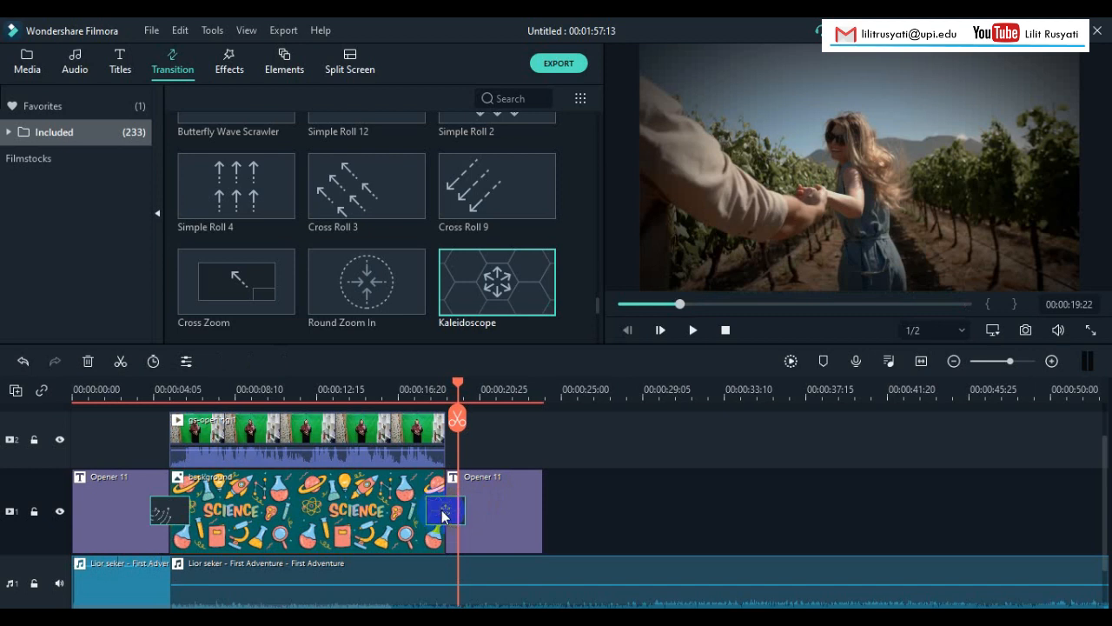
left_click(388, 511)
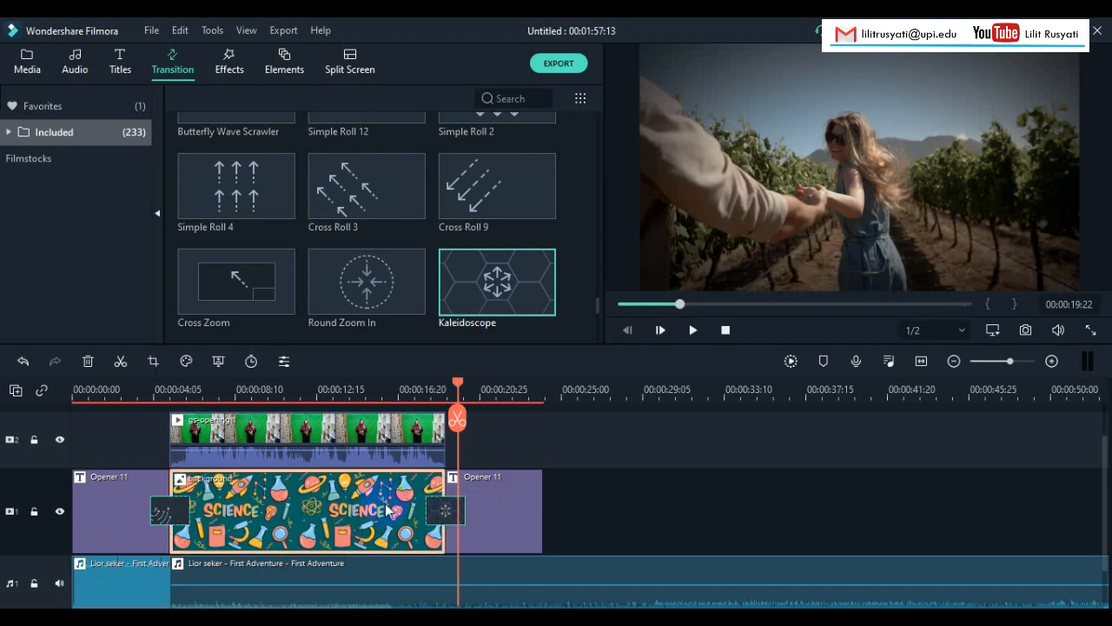
left_click(499, 517)
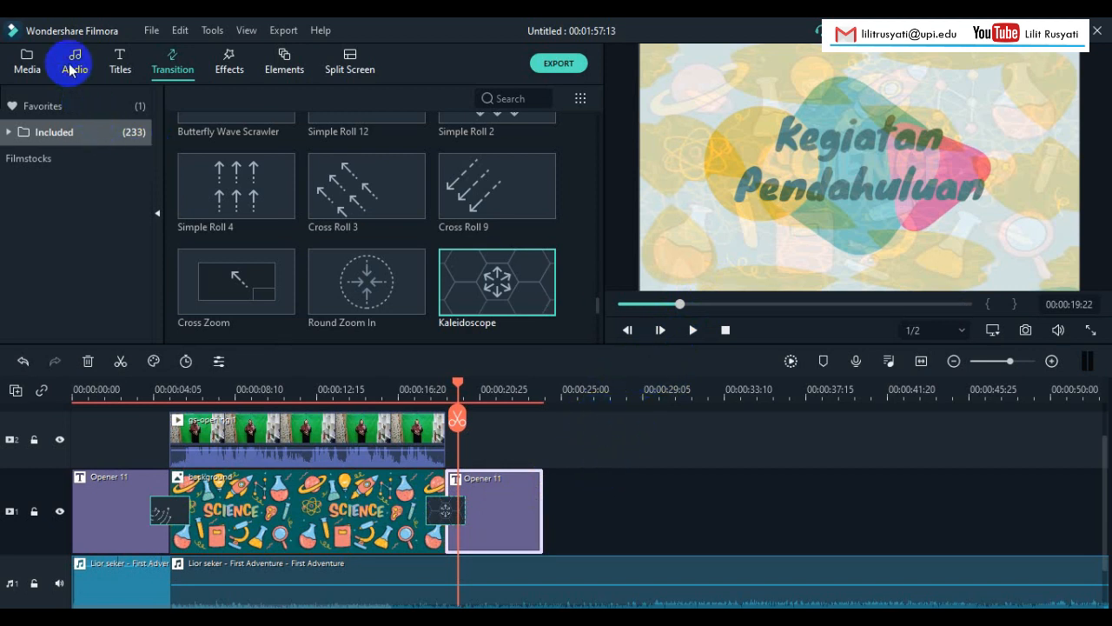
Step: Add the Biodiversity Experiment video to track 1 directly after the second Opener 11 title
left_click(26, 77)
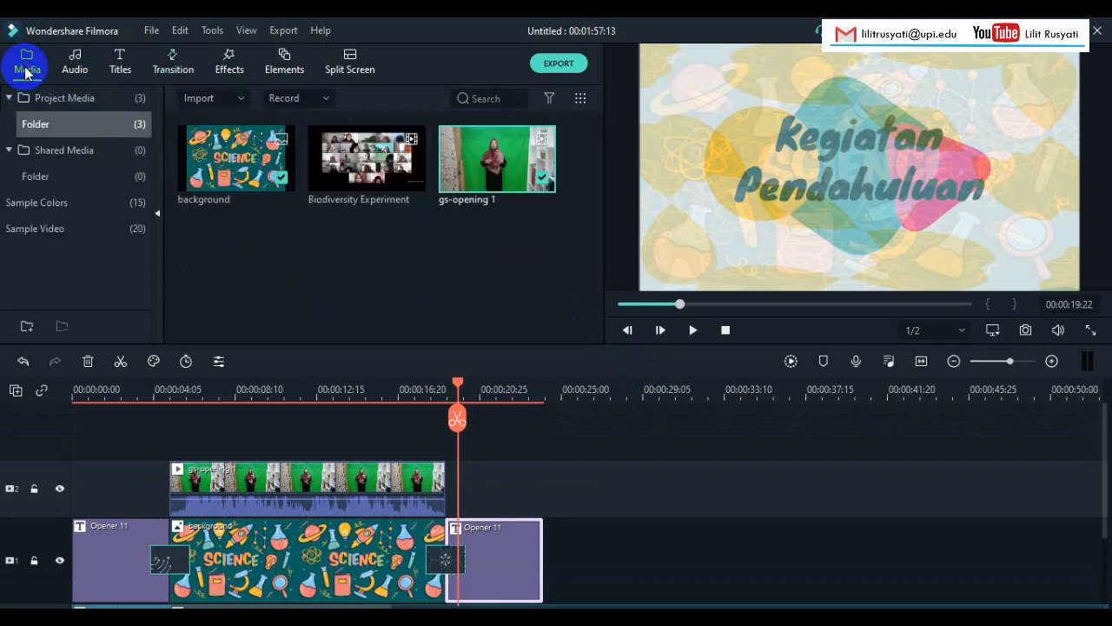
left_click(365, 263)
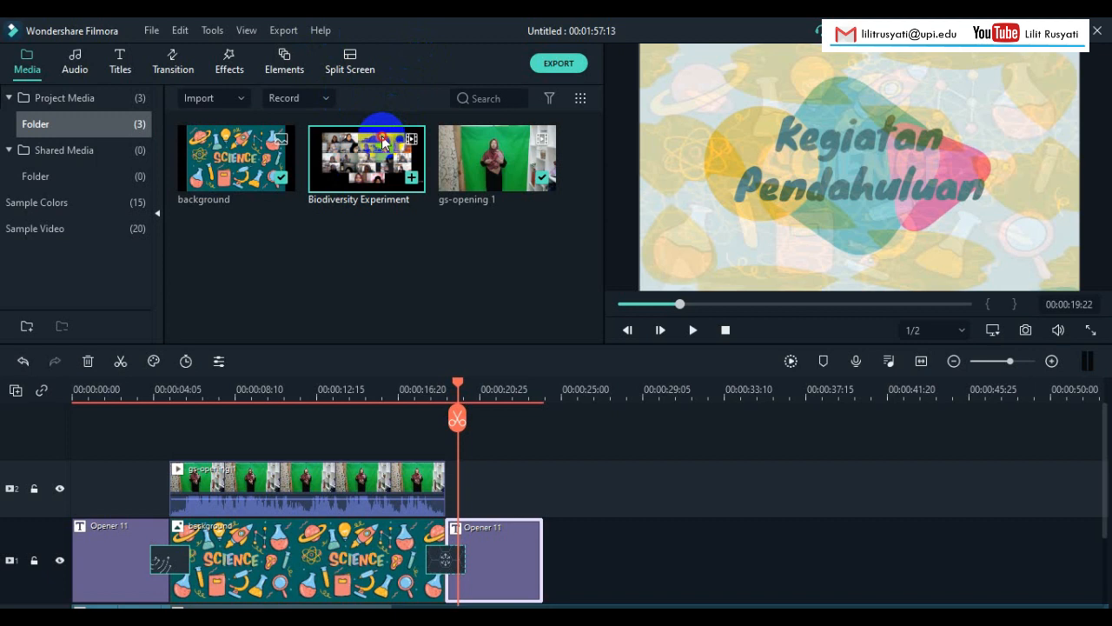
left_click_drag(382, 142, 551, 556)
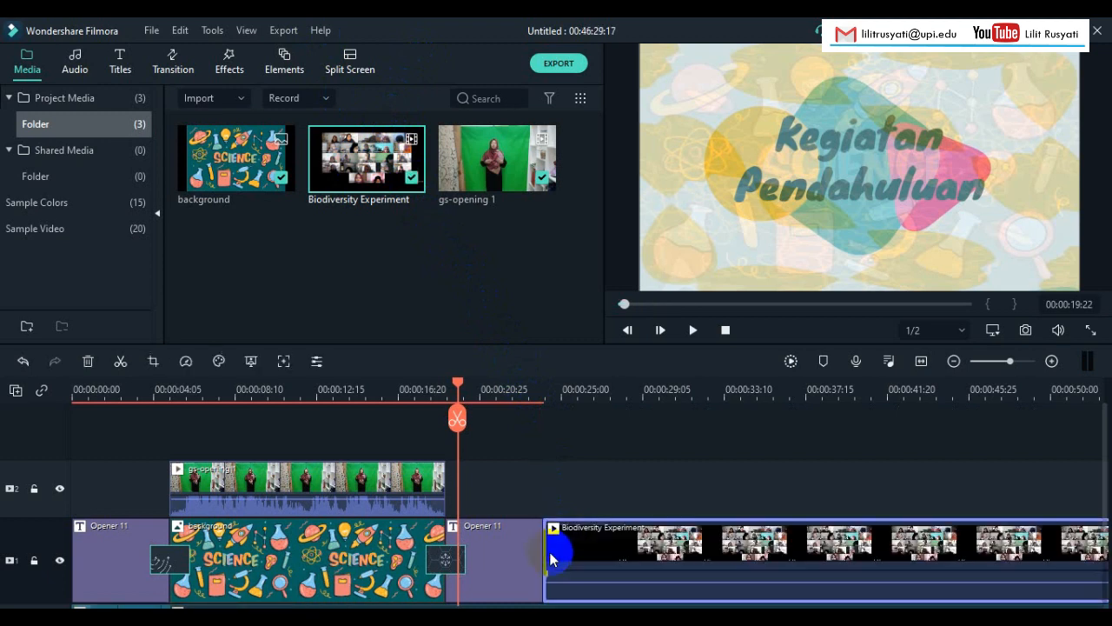
Step: Add the Simple Roll 11 transition between the second Opener 11 title and the Biodiversity Experiment video, centred on the cut
left_click(489, 570)
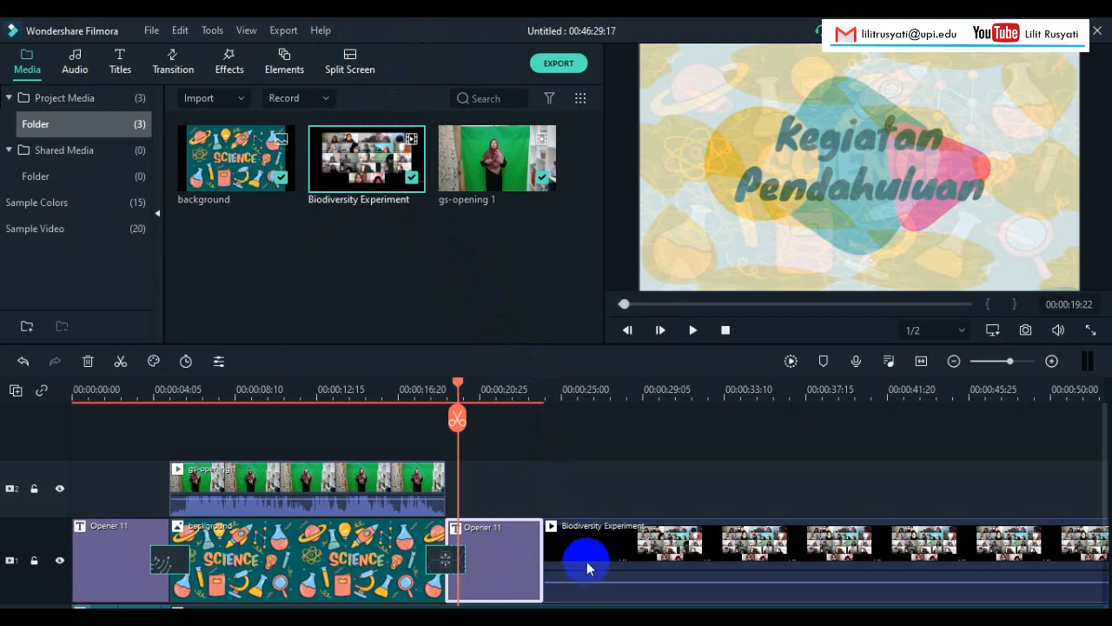
left_click(171, 69)
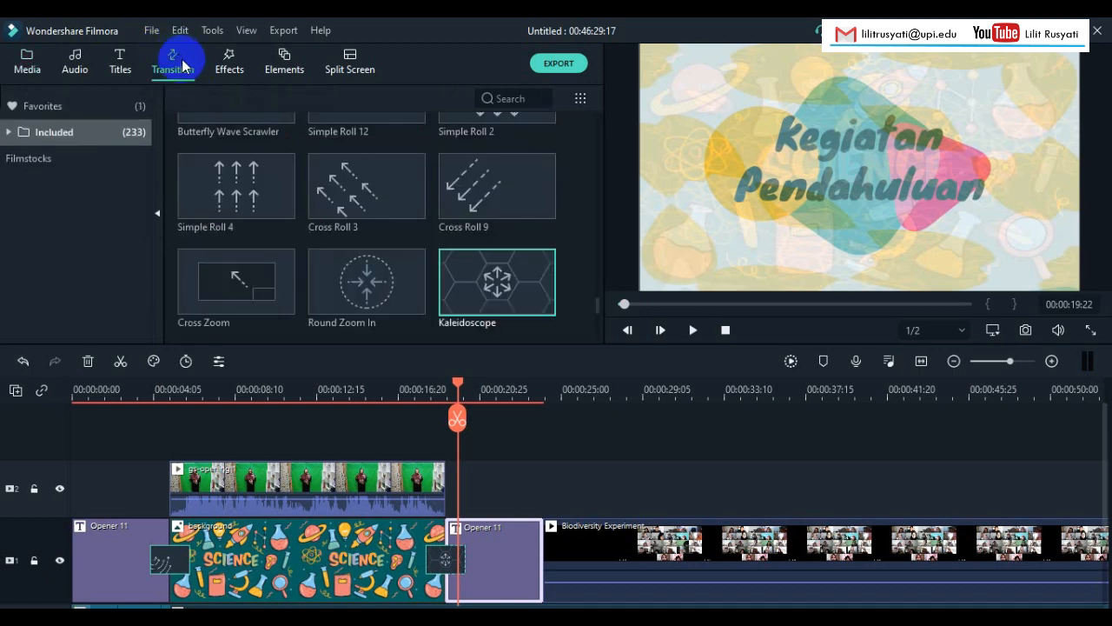
scroll(532, 257, "down", 5)
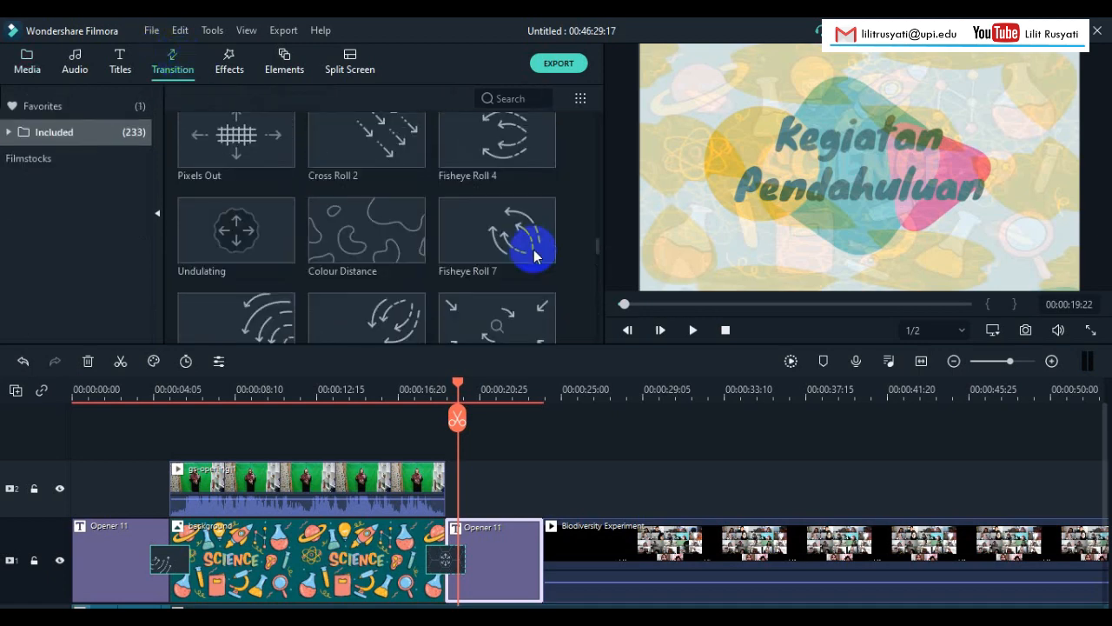
scroll(356, 221, "up", 2)
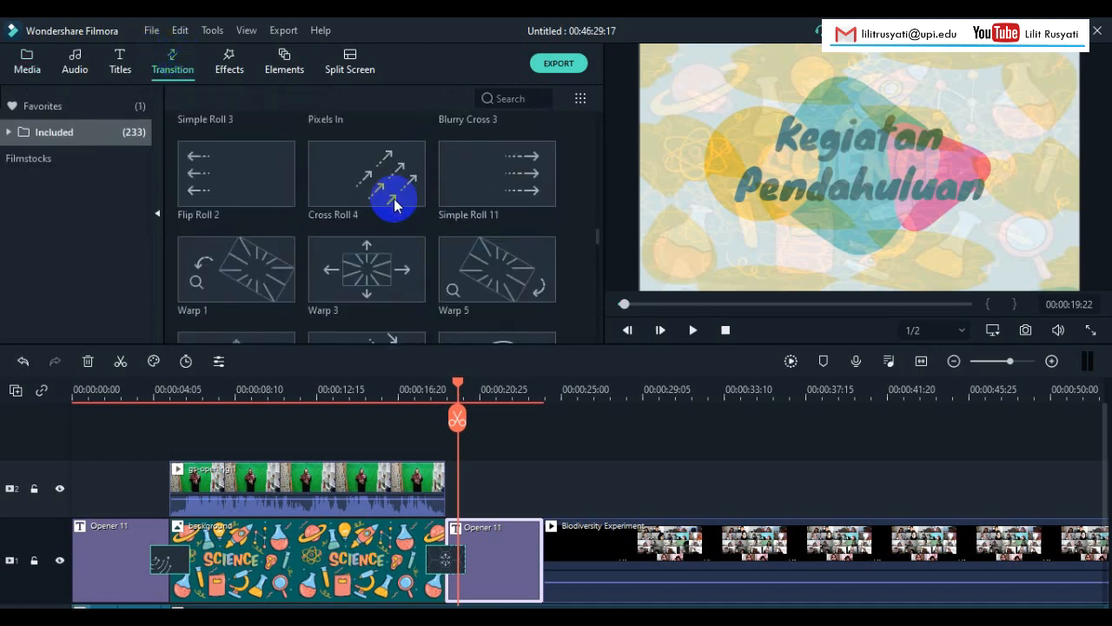
left_click(523, 170)
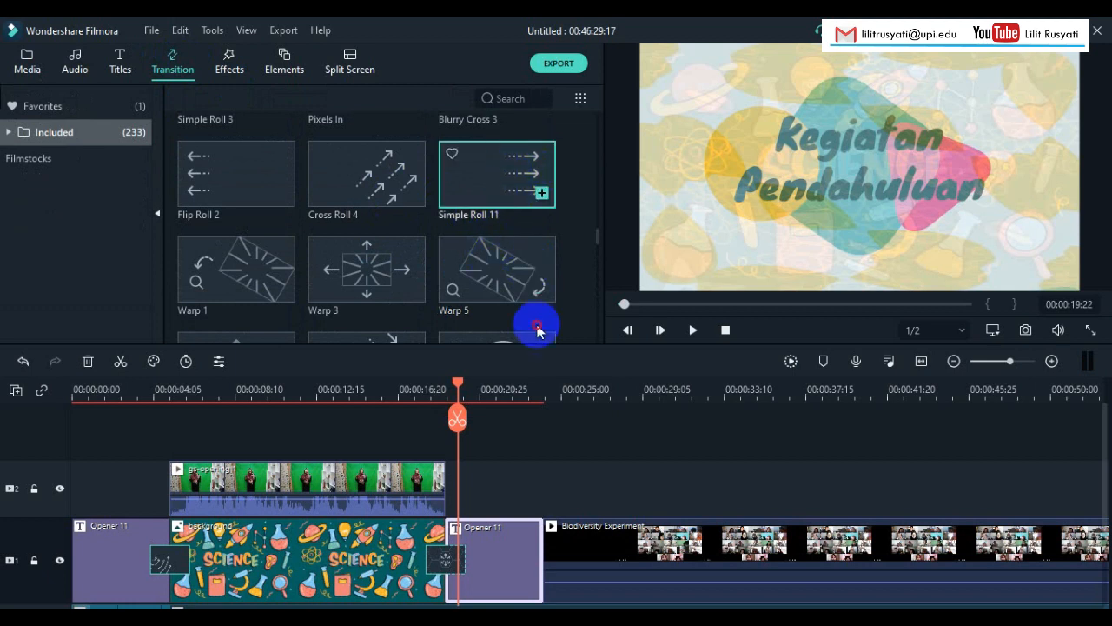
left_click_drag(546, 465, 539, 566)
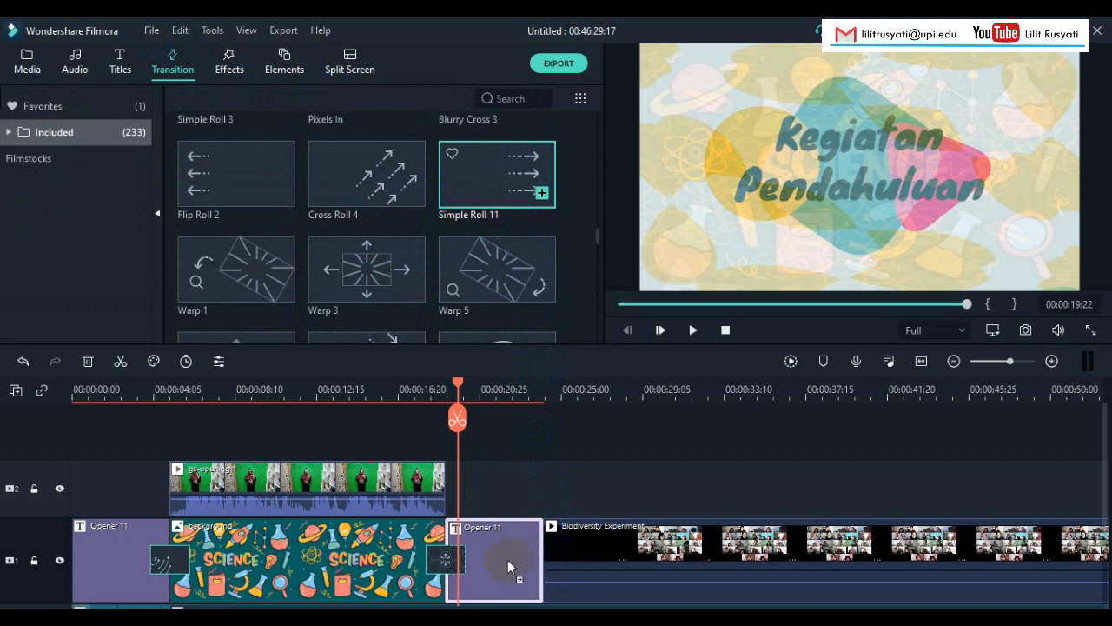
left_click_drag(507, 559, 546, 568)
left_click(600, 561)
left_click(532, 561)
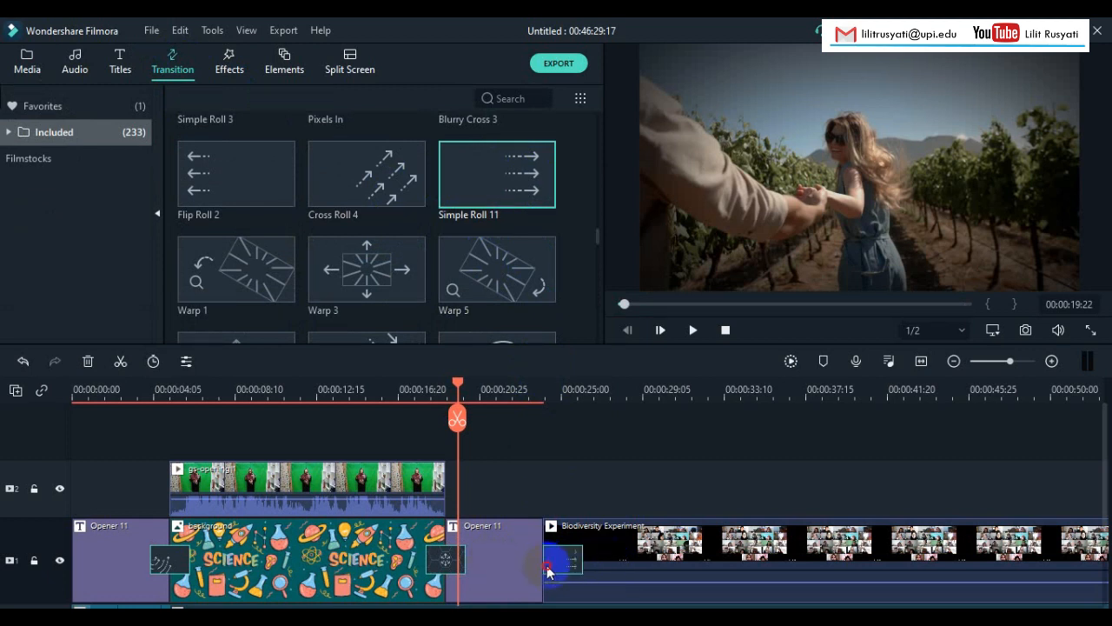
left_click(539, 567)
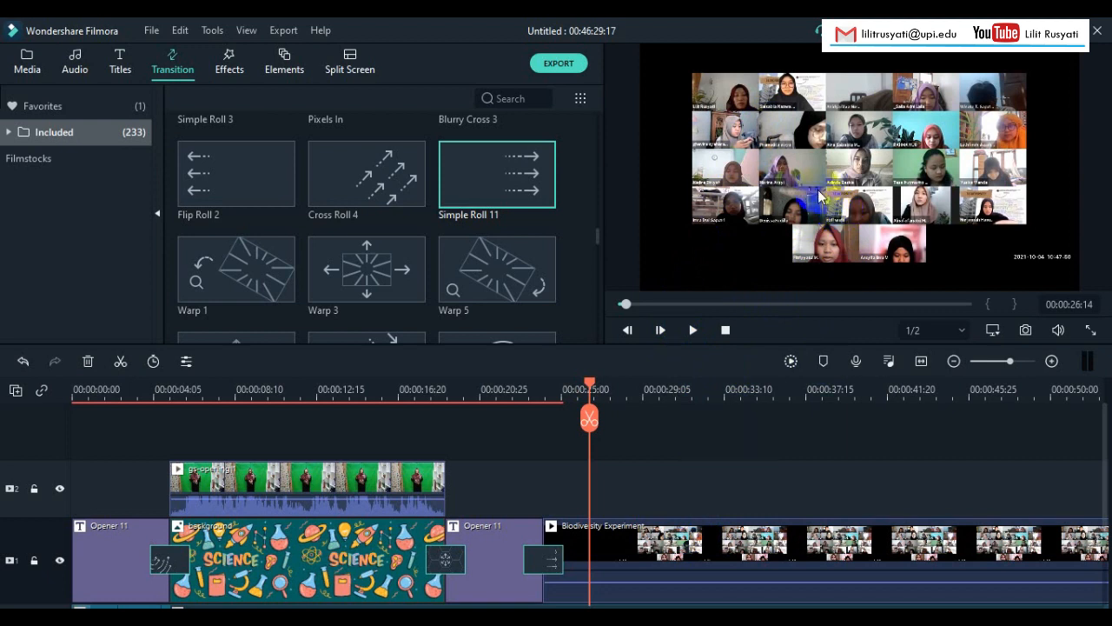
Step: Look through the Titles, Lower 3rds and Subtitles templates for a caption to put over the Biodiversity Experiment video
left_click(119, 69)
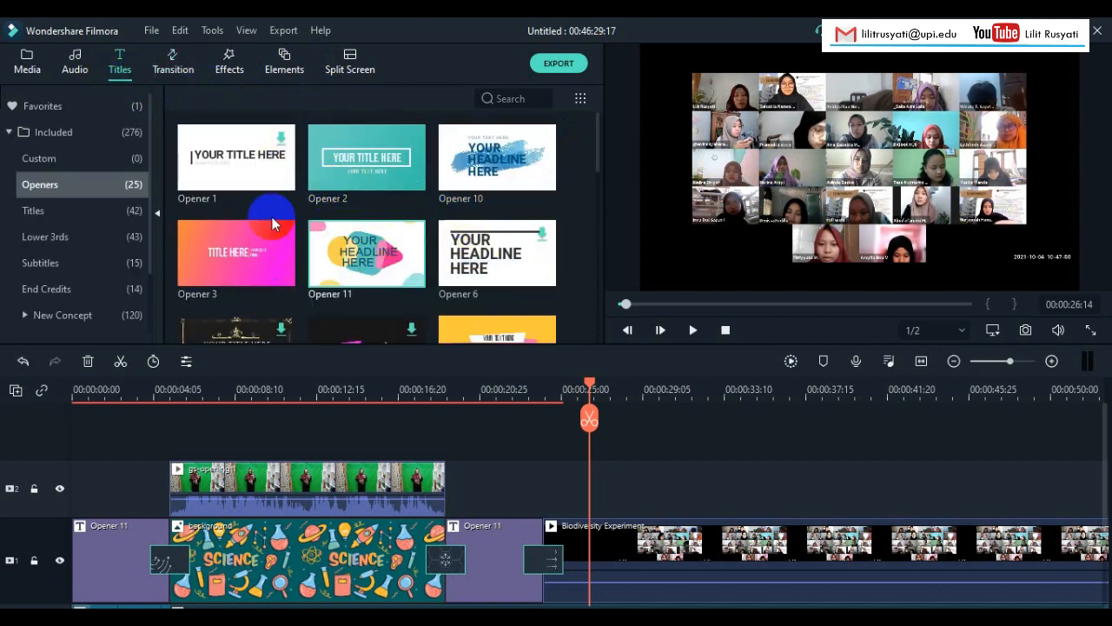
left_click(35, 212)
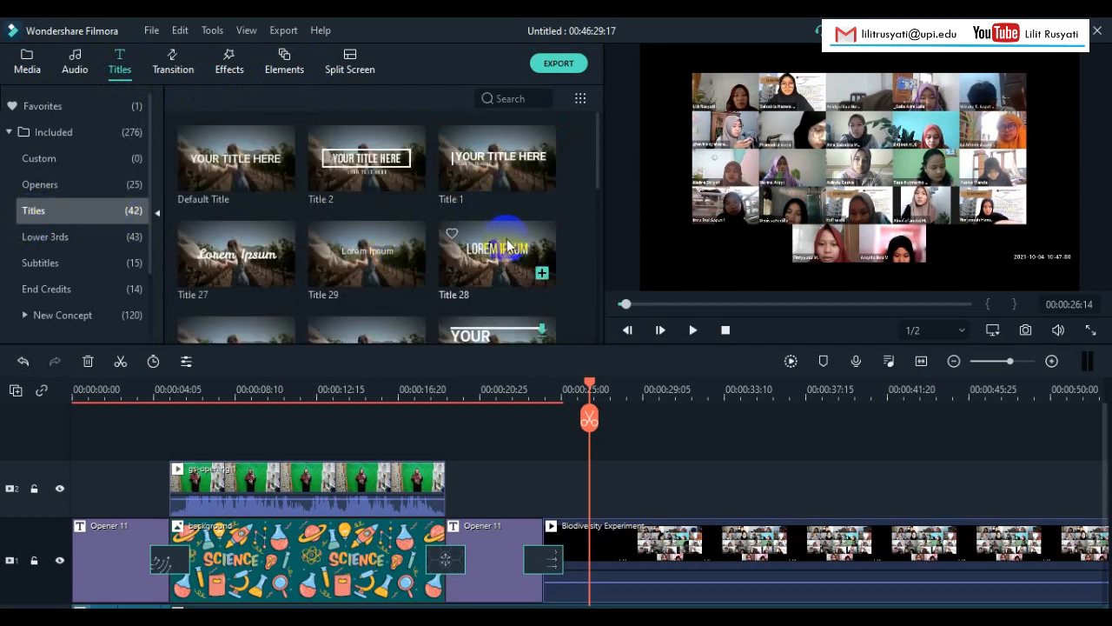
scroll(506, 243, "down", 3)
scroll(455, 266, "down", 2)
scroll(449, 269, "down", 2)
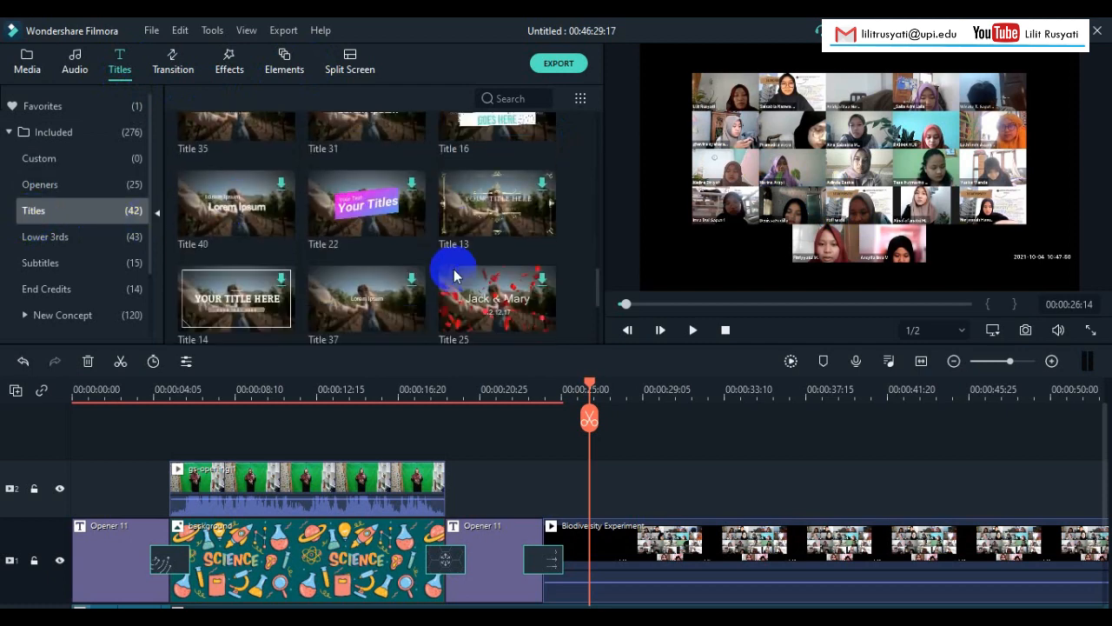
left_click(68, 238)
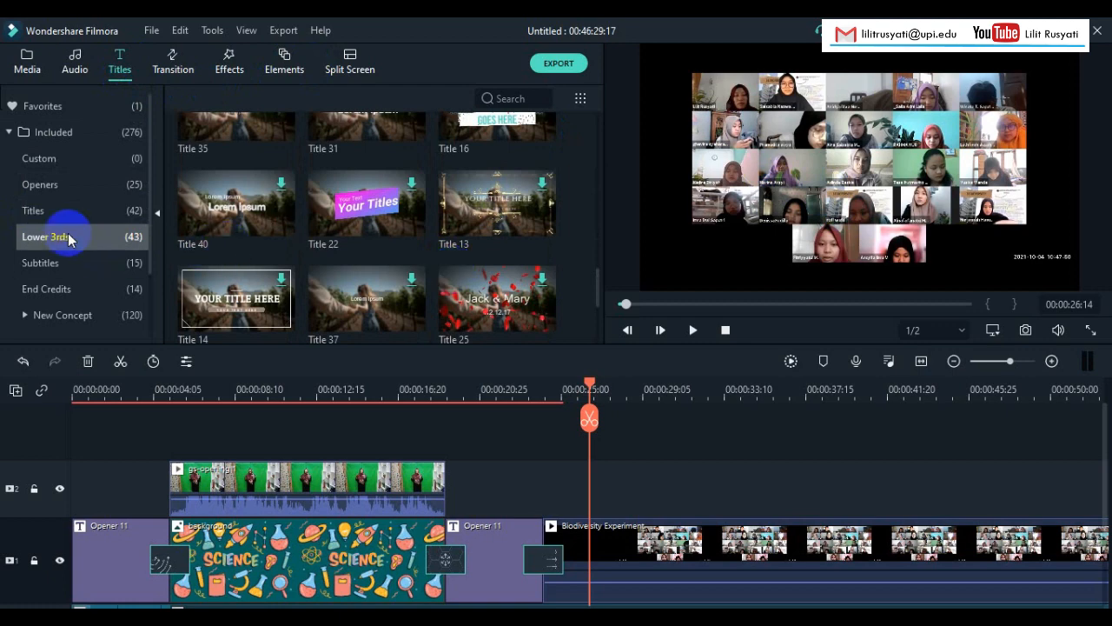
scroll(459, 236, "down", 3)
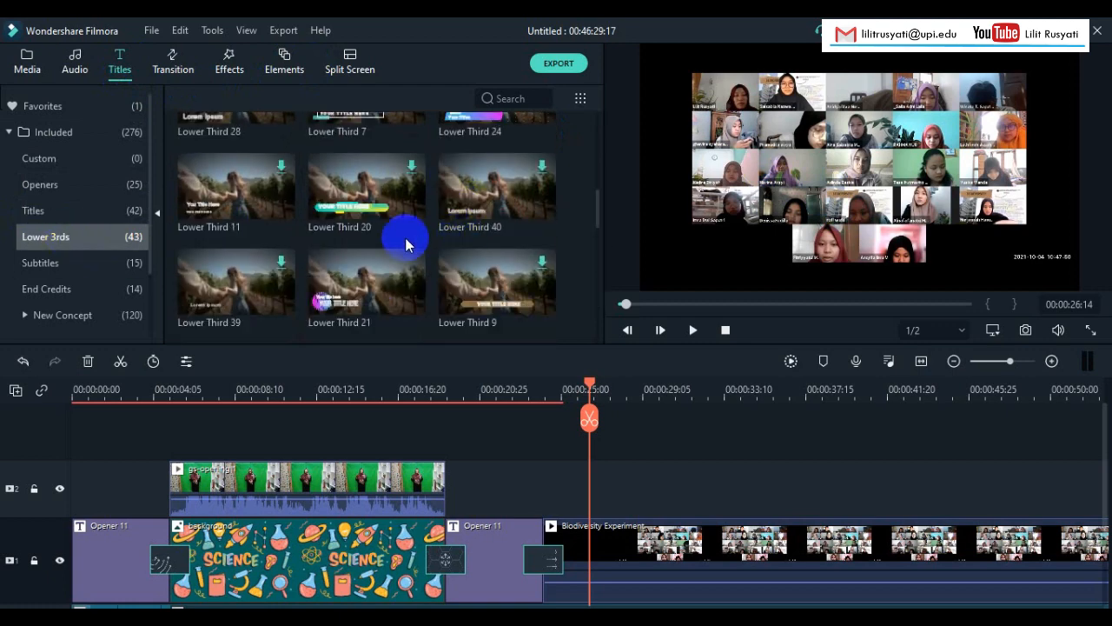
left_click(84, 275)
left_click(402, 253)
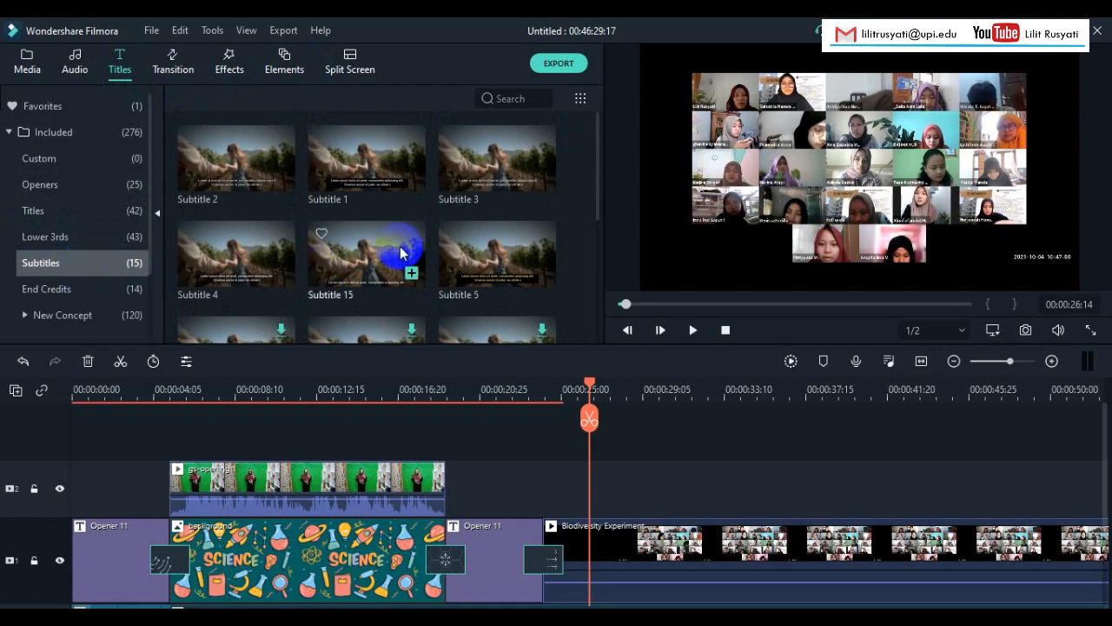
Step: Add the Lower Third 12 title to track 2 at the start of the Biodiversity Experiment video and move the playhead to its beginning
left_click(59, 242)
scroll(428, 261, "down", 4)
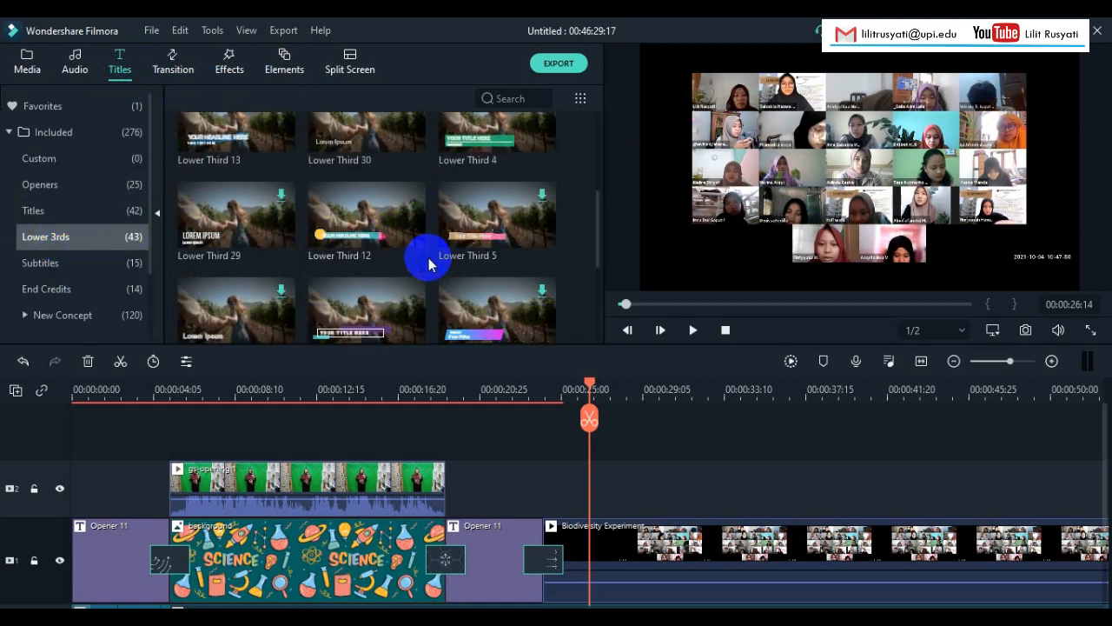
scroll(428, 264, "up", 3)
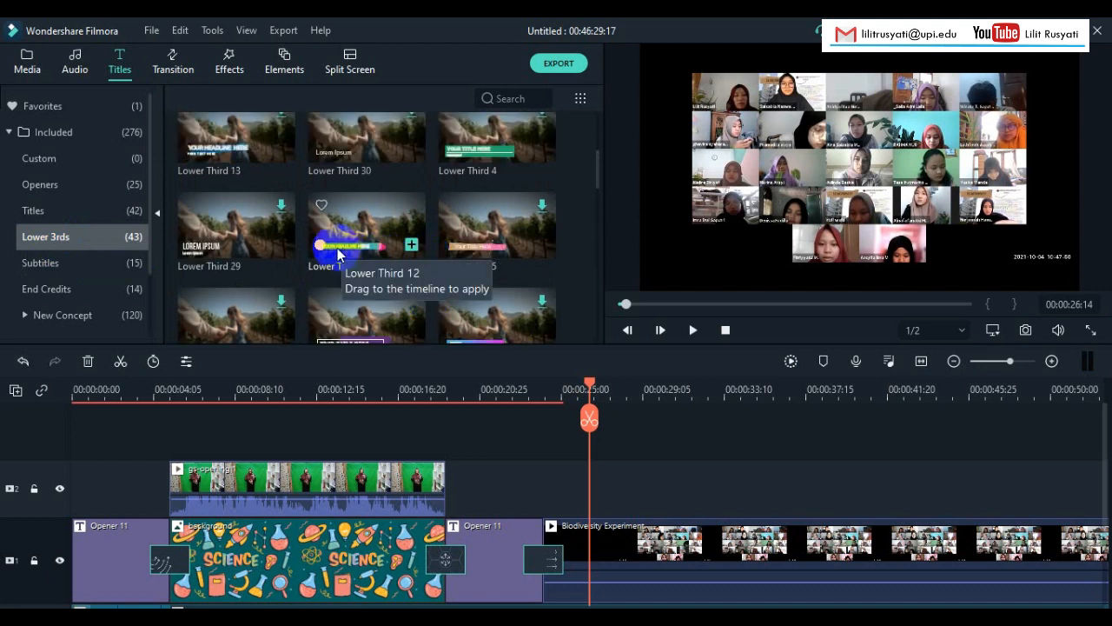
scroll(387, 264, "down", 3)
scroll(388, 264, "up", 3)
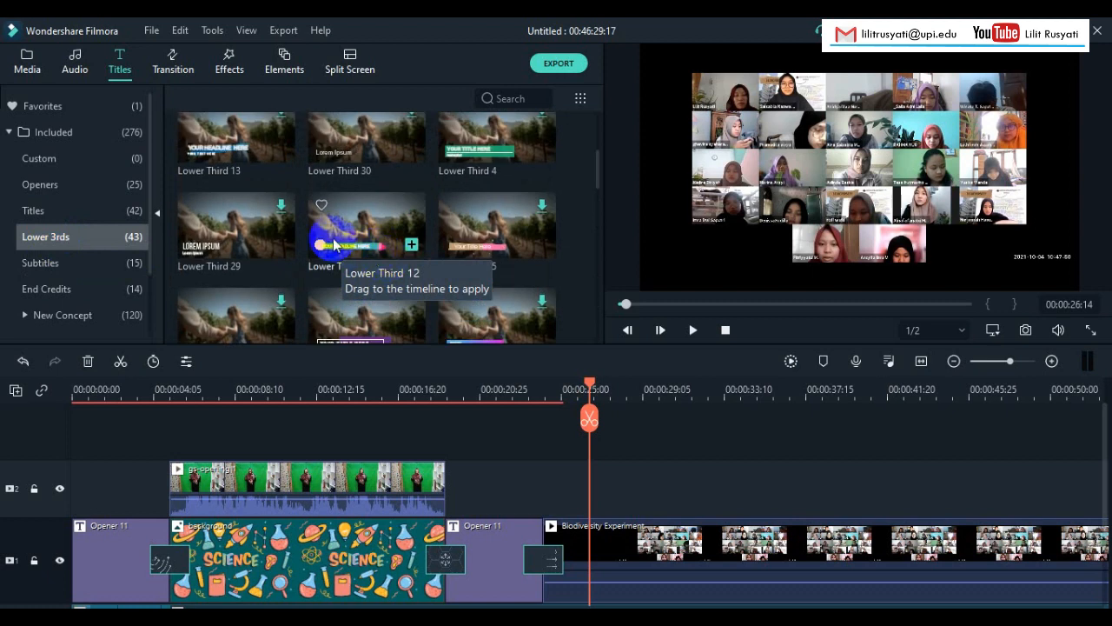
left_click(334, 246)
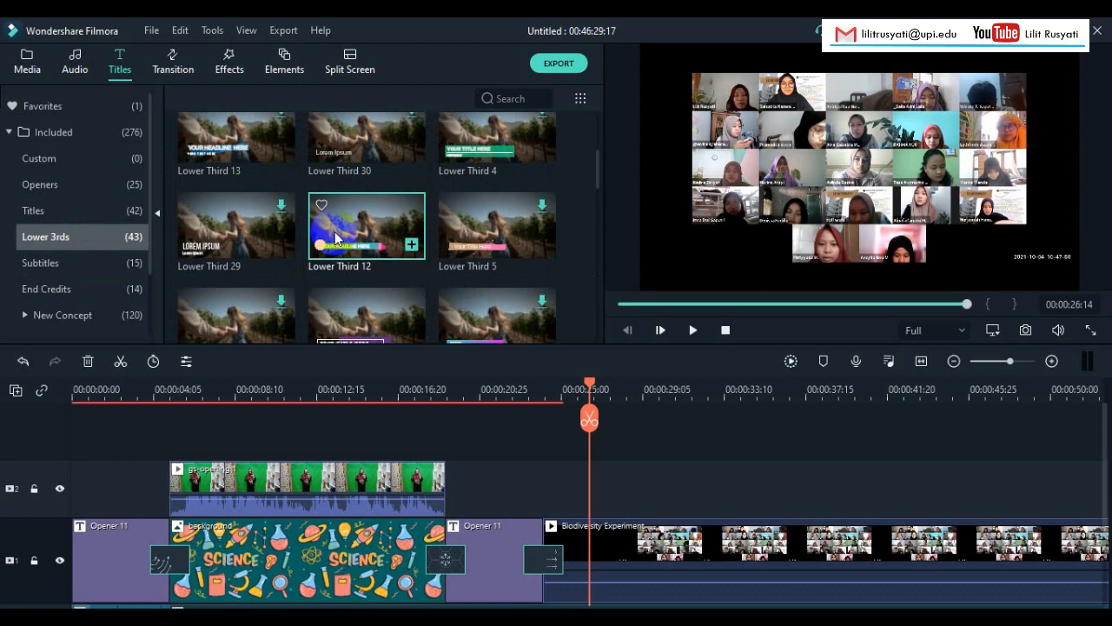
left_click_drag(335, 231, 443, 345)
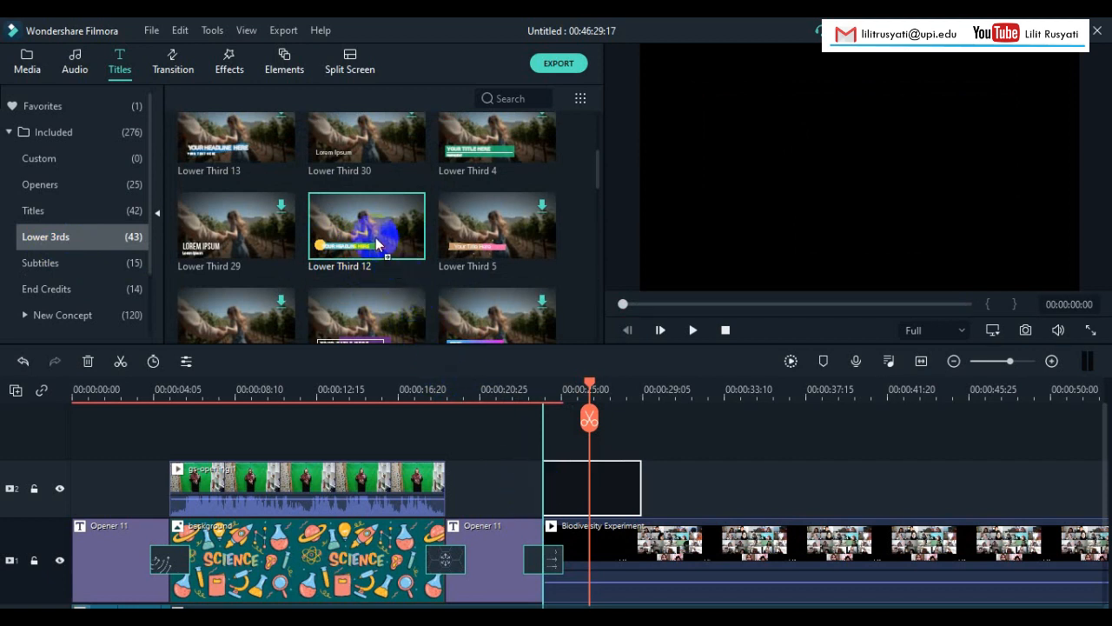
left_click_drag(376, 237, 617, 524)
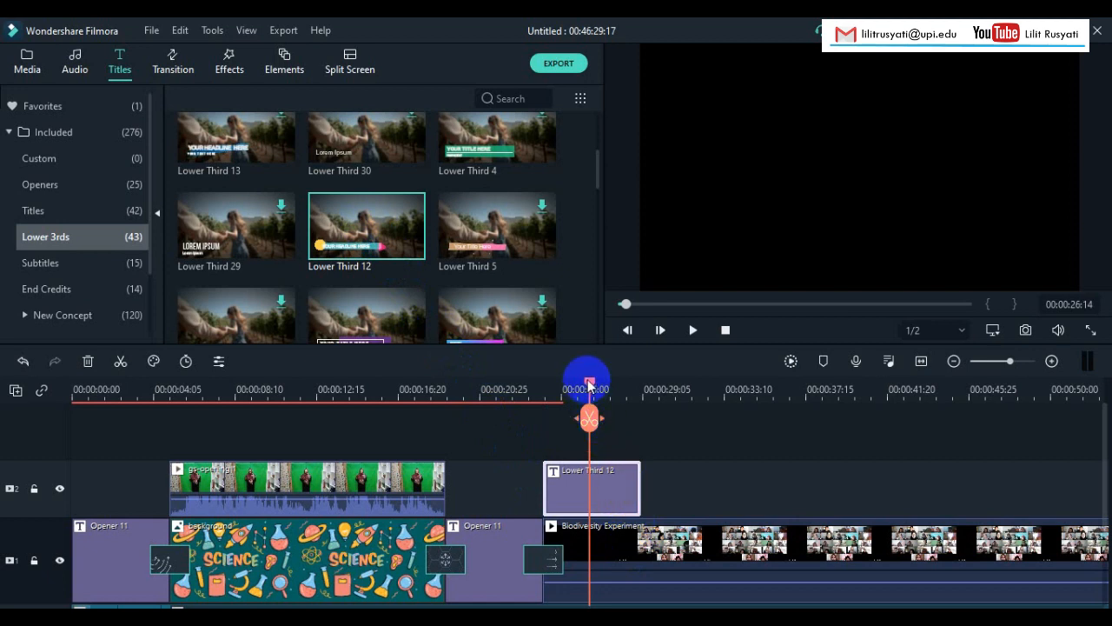
left_click_drag(588, 383, 548, 382)
left_click(580, 465)
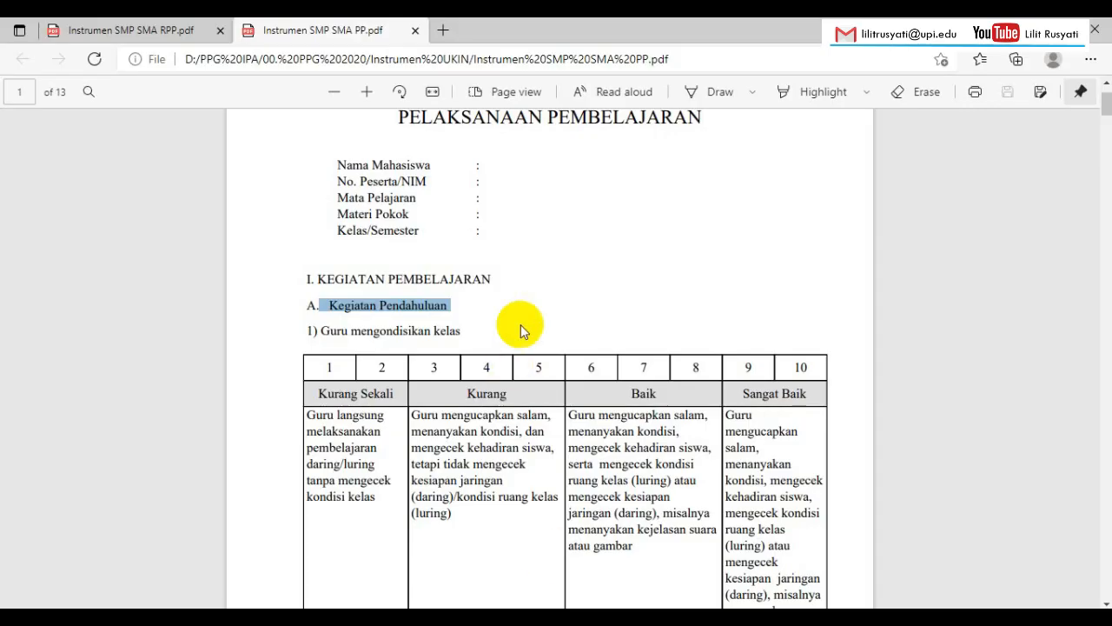
Step: Examine the first three Kegiatan Pendahuluan items in Instrumen SMP SMA PP.pdf as wording for the captions
left_click(516, 313)
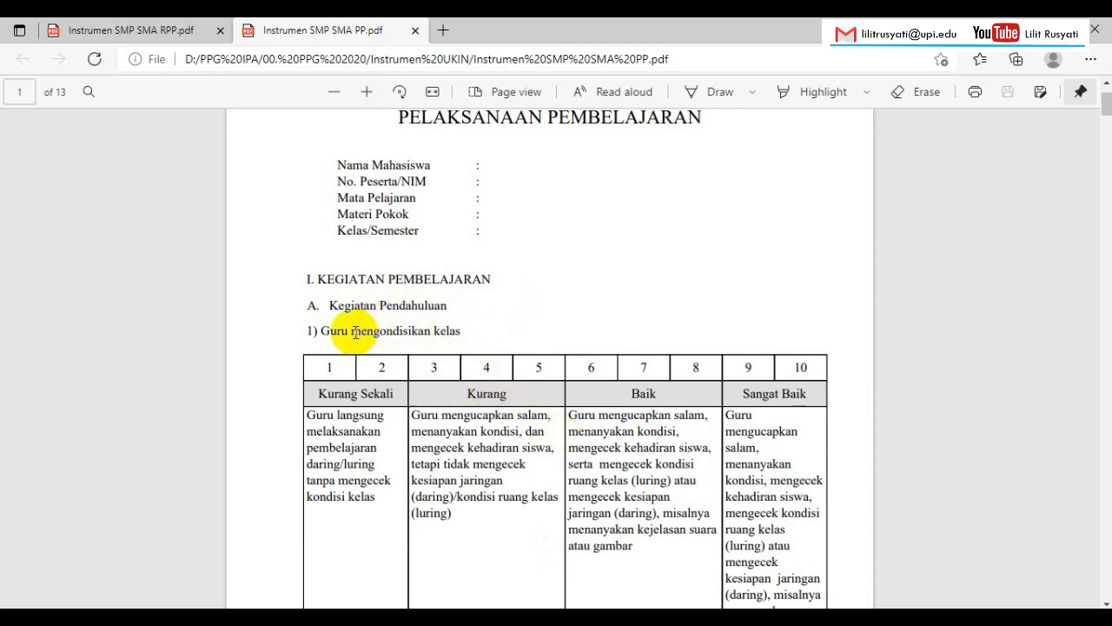
left_click_drag(352, 330, 462, 331)
scroll(524, 423, "down", 7)
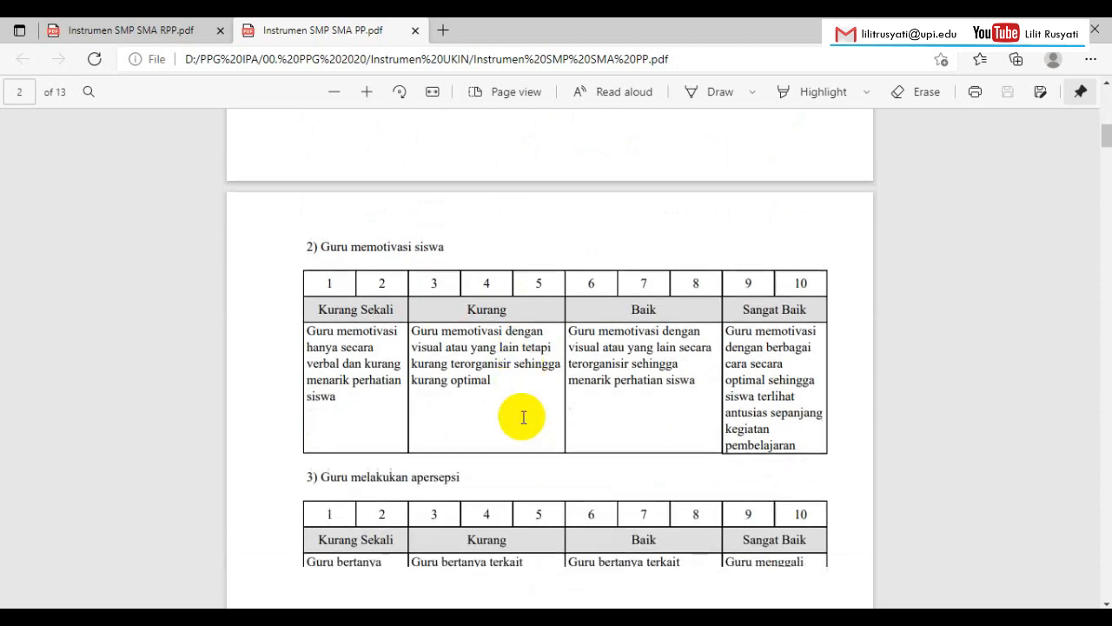
left_click_drag(353, 212, 443, 214)
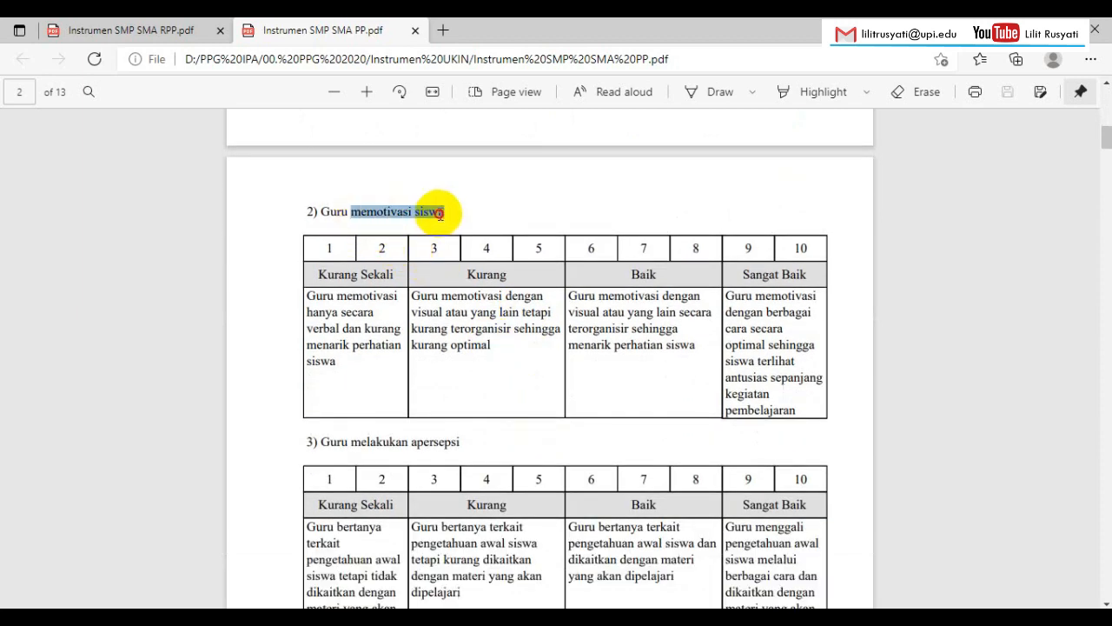
left_click_drag(352, 444, 461, 444)
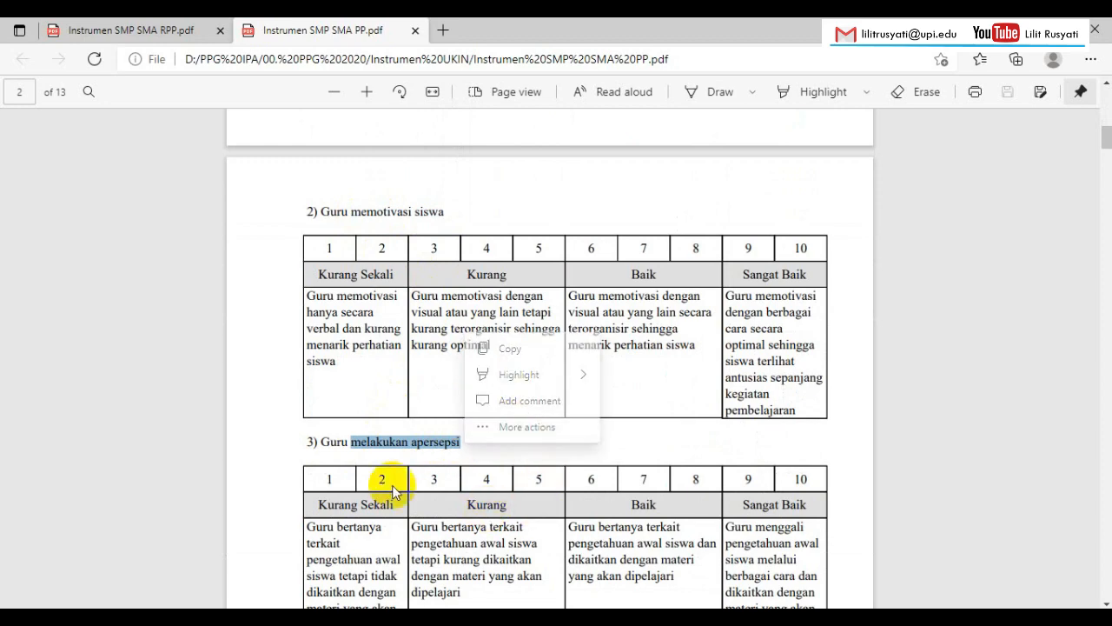
scroll(383, 478, "down", 1)
scroll(397, 472, "up", 8)
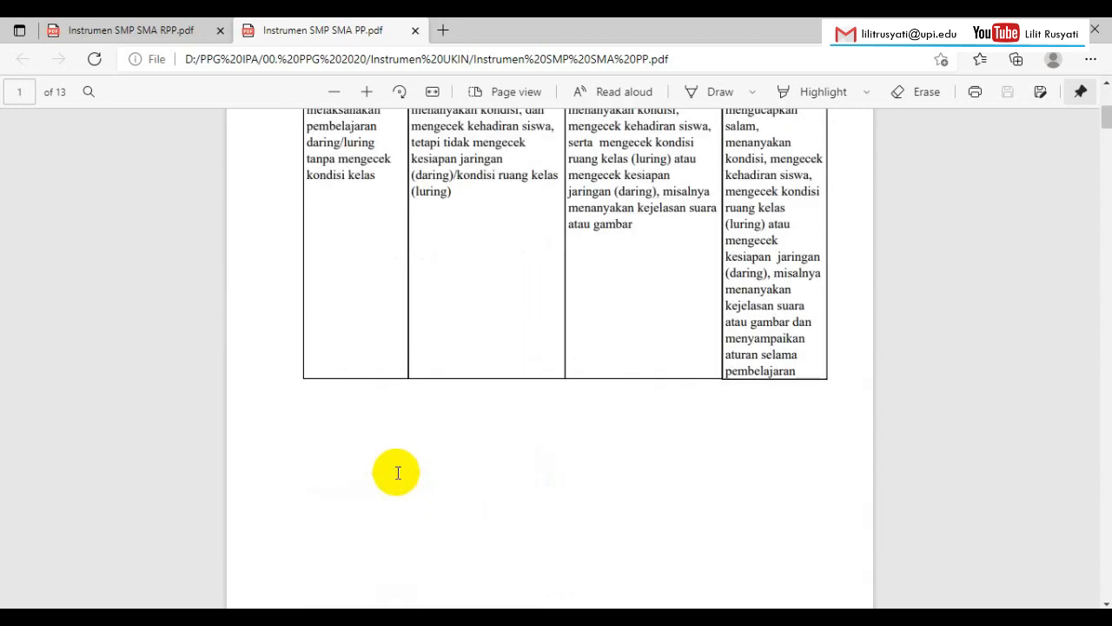
scroll(397, 472, "up", 5)
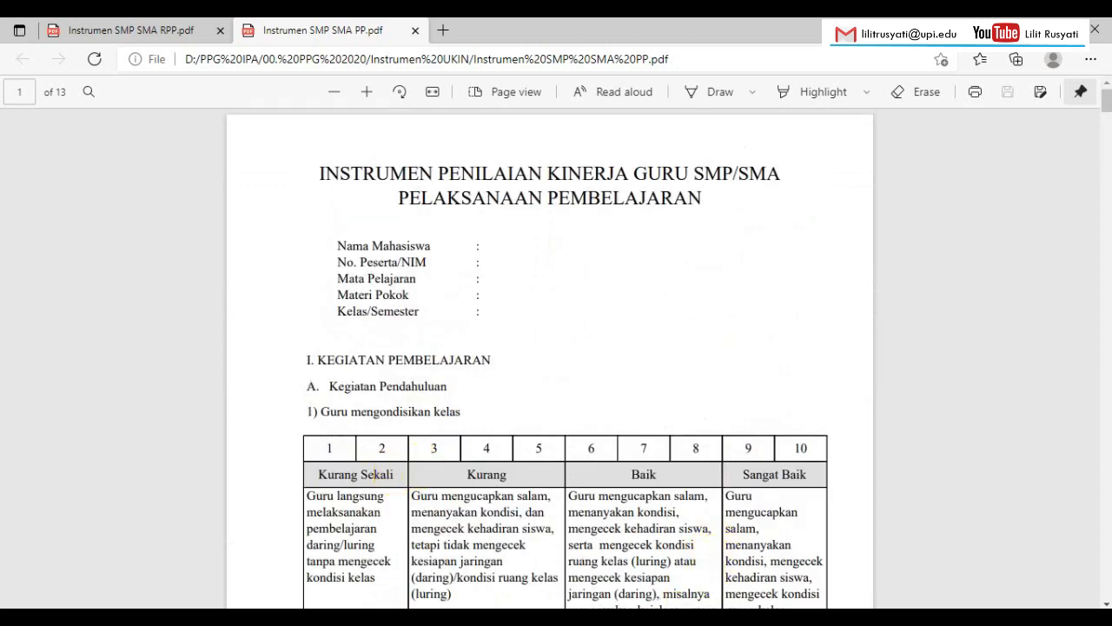
Step: Copy the phrase "mengondisikan kelas" from item 1 of the PDF
left_click_drag(351, 413, 465, 414)
right_click(453, 413)
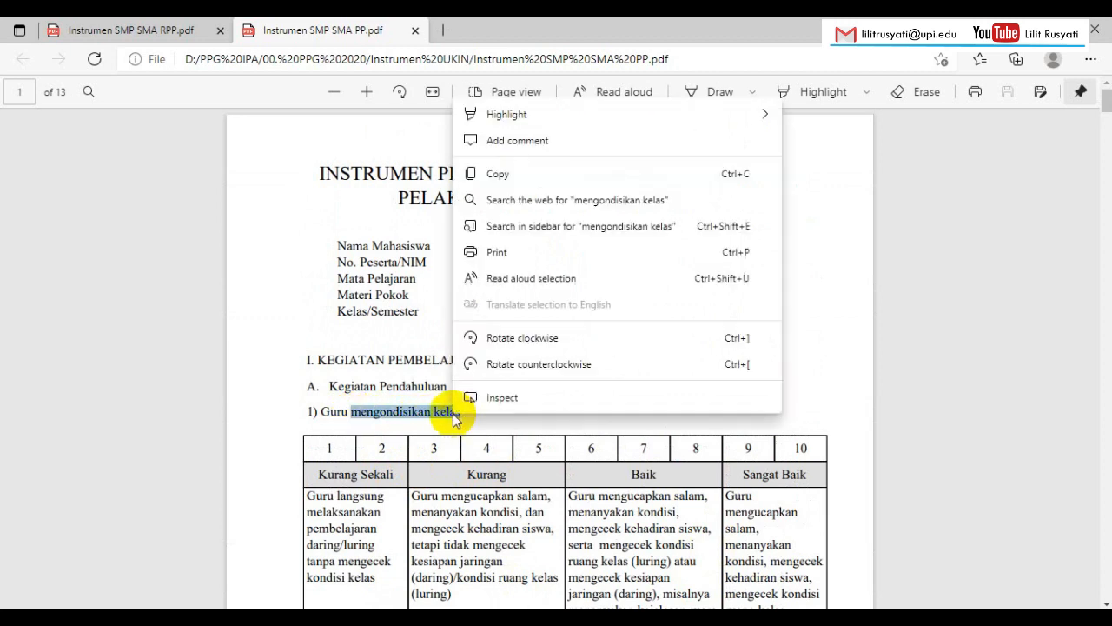
left_click(508, 174)
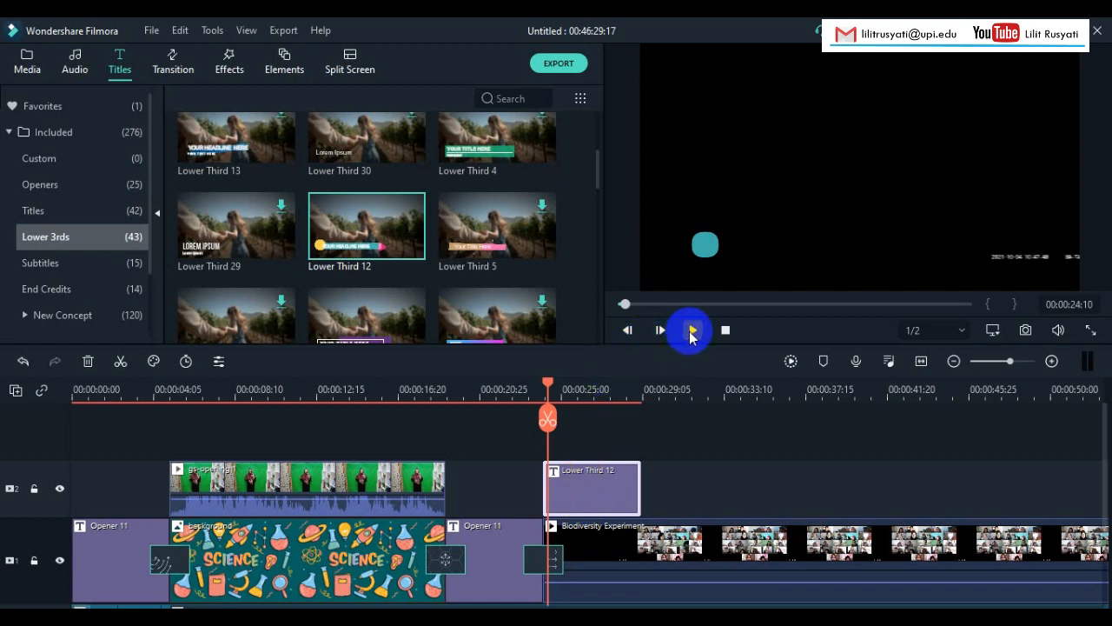
Step: Preview the Lower Third 12 title in Filmora and change its headline to "Mengondisikan Kelas"
left_click(692, 330)
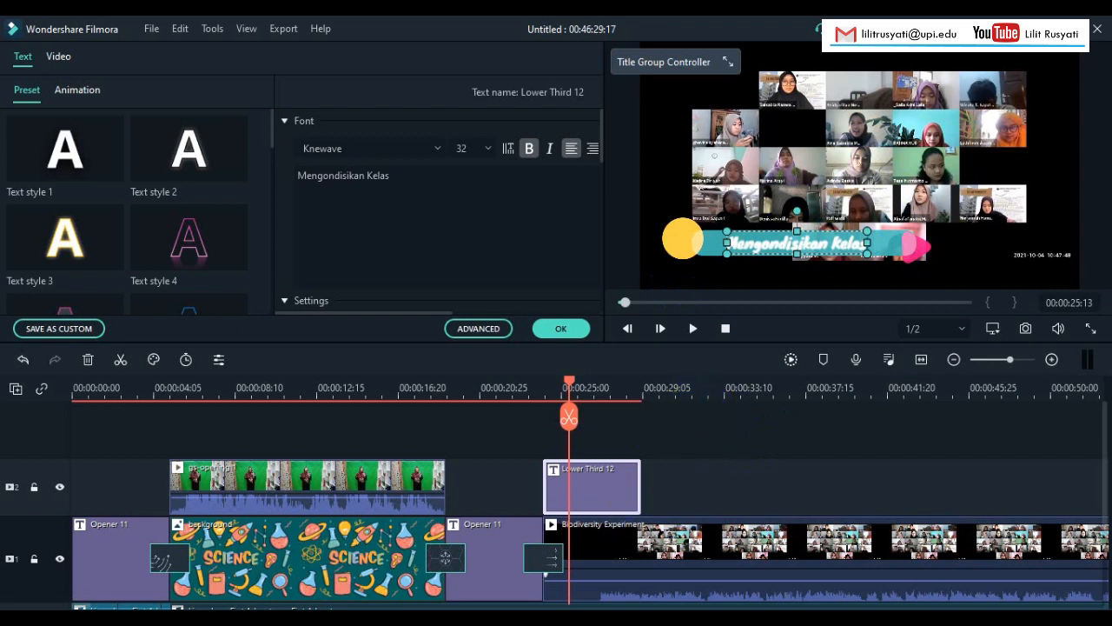
left_click(685, 495)
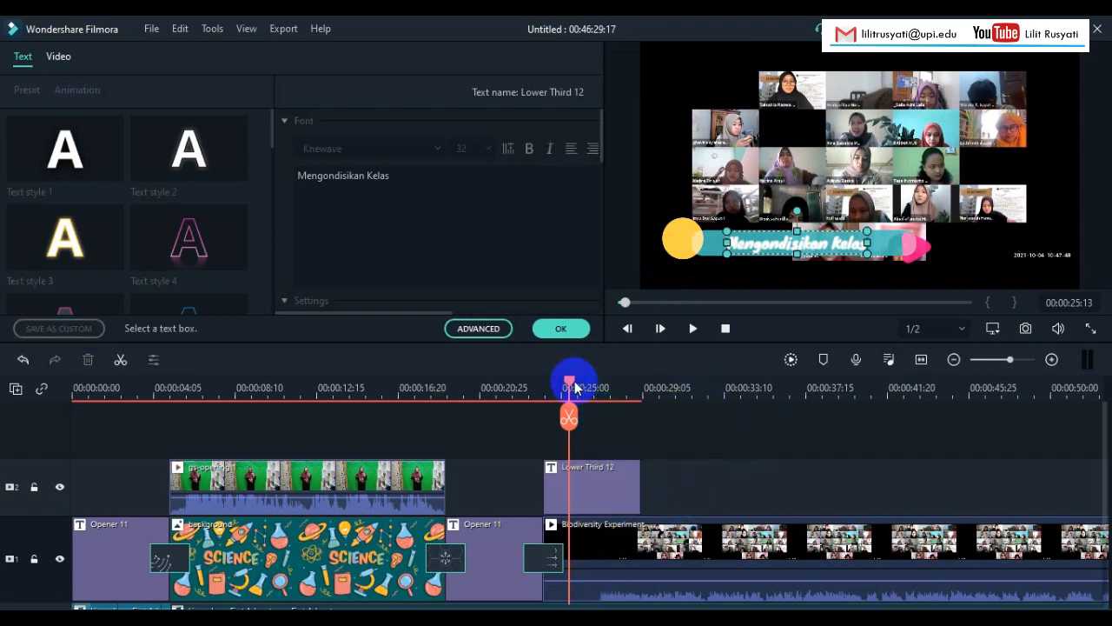
left_click(728, 419)
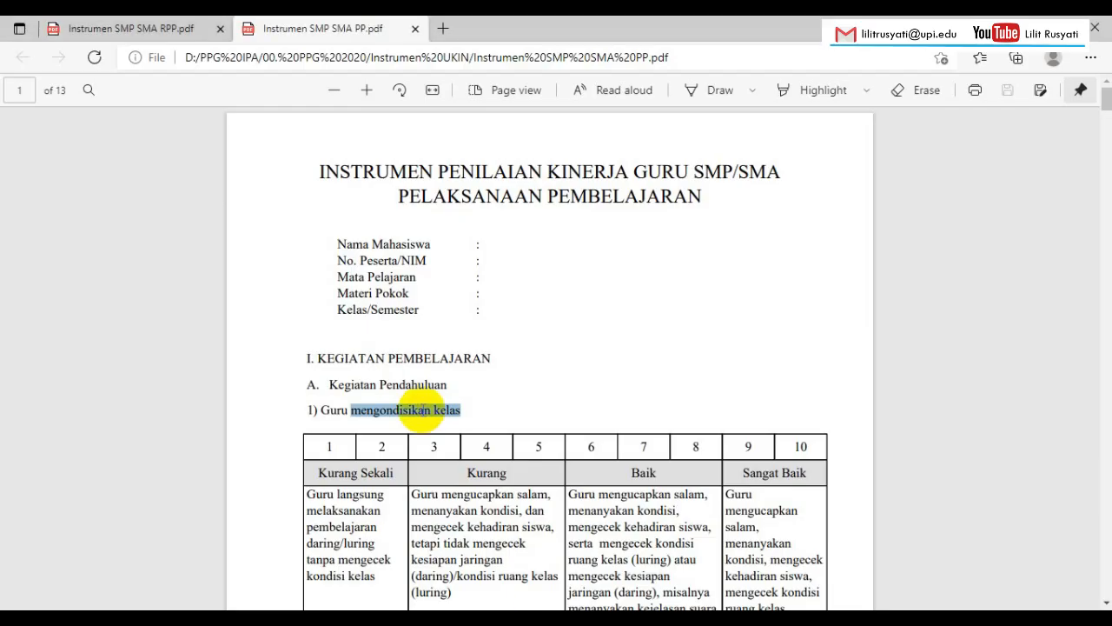
Step: Copy the phrase "memotivasi siswa" from item 2 of Instrumen SMP SMA PP.pdf
scroll(423, 409, "down", 5)
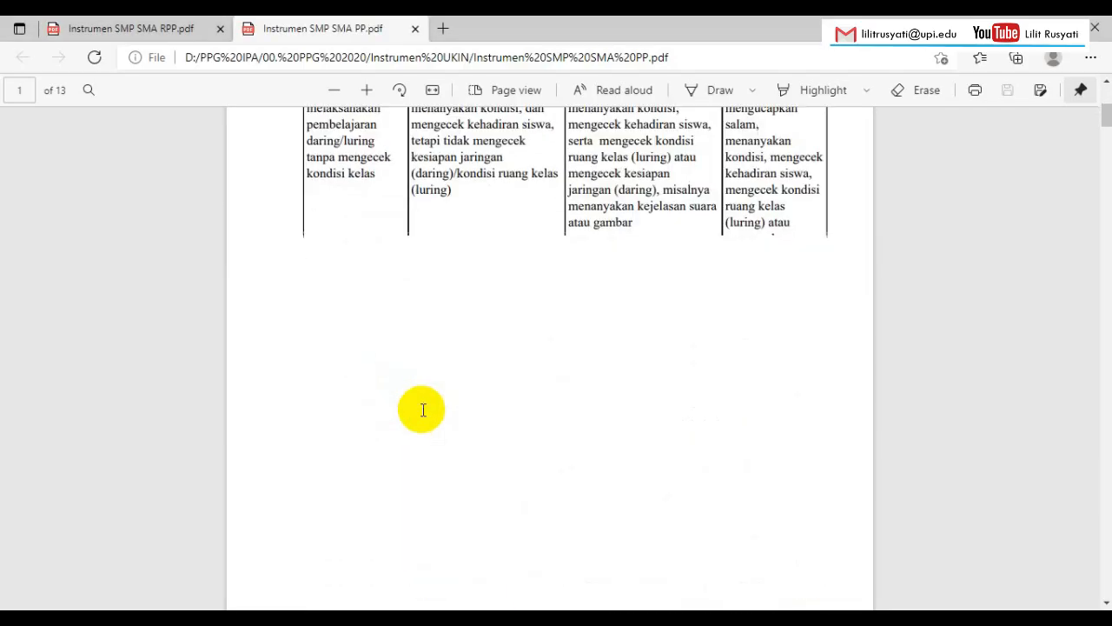
scroll(422, 409, "down", 2)
scroll(420, 414, "down", 2)
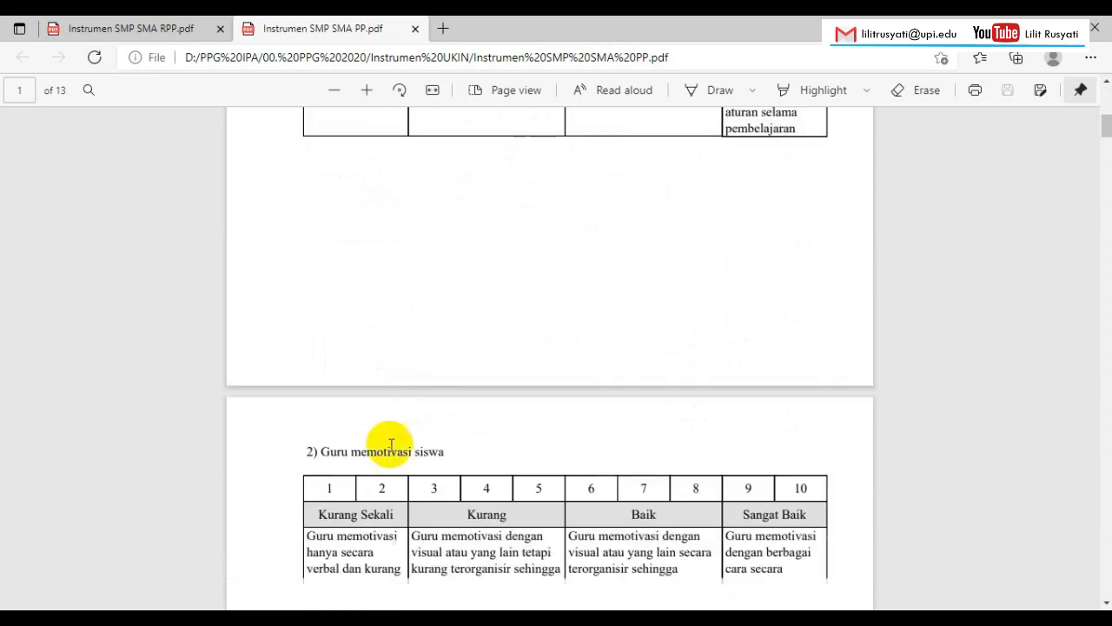
left_click_drag(353, 453, 450, 460)
right_click(430, 452)
left_click(527, 214)
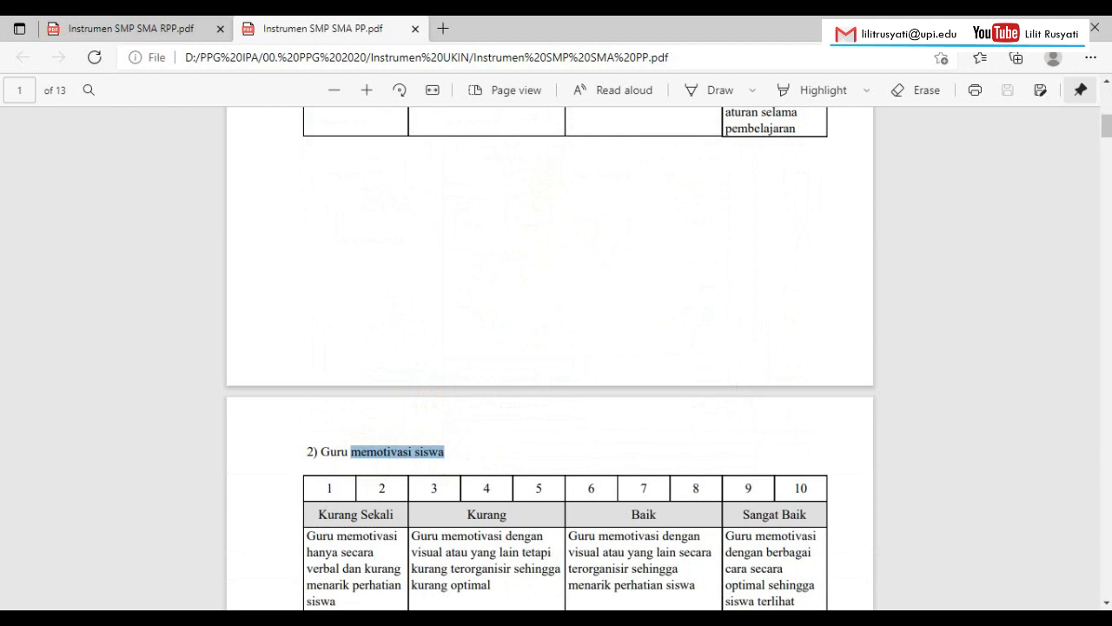
Step: Close the title editor in Filmora and place a second Lower Third 12 title on track 2, starting at about 33 seconds
key("alt+Tab")
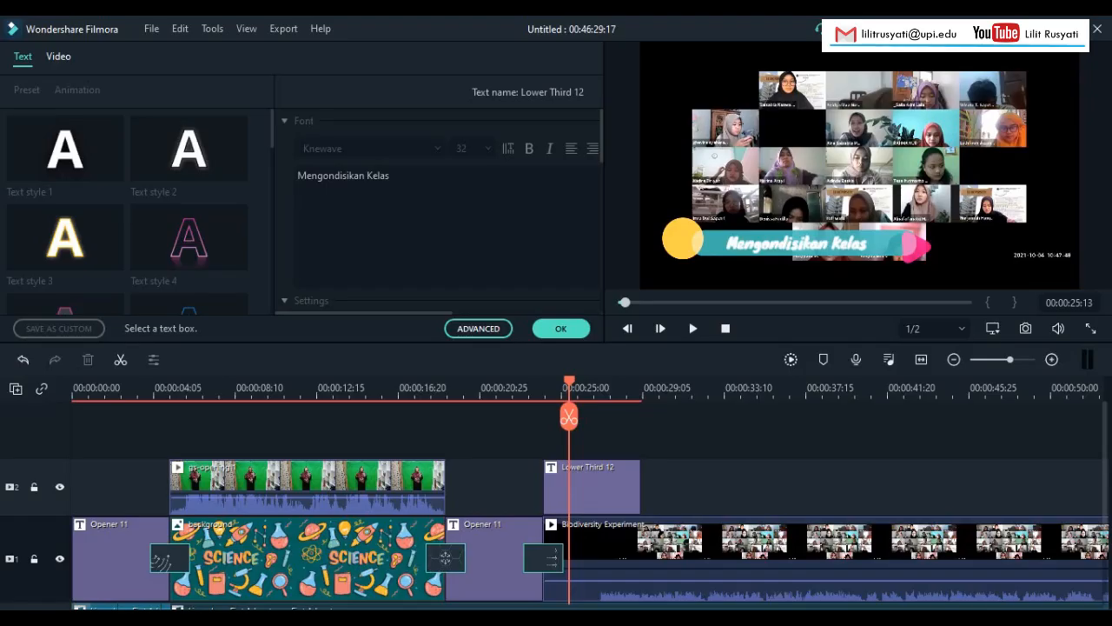
left_click(548, 335)
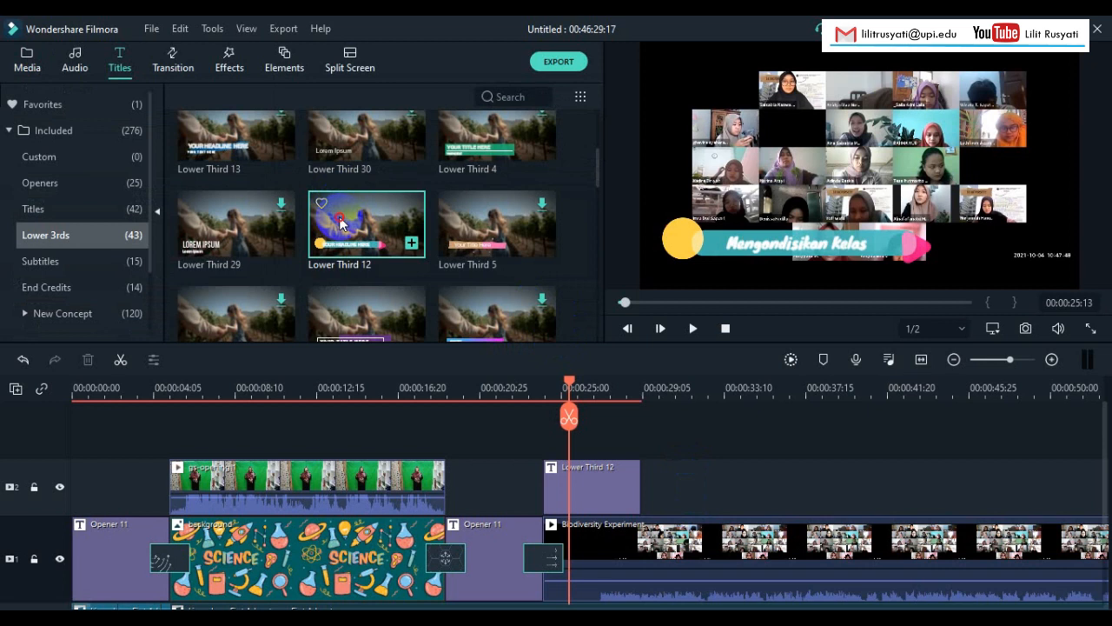
left_click_drag(344, 227, 738, 490)
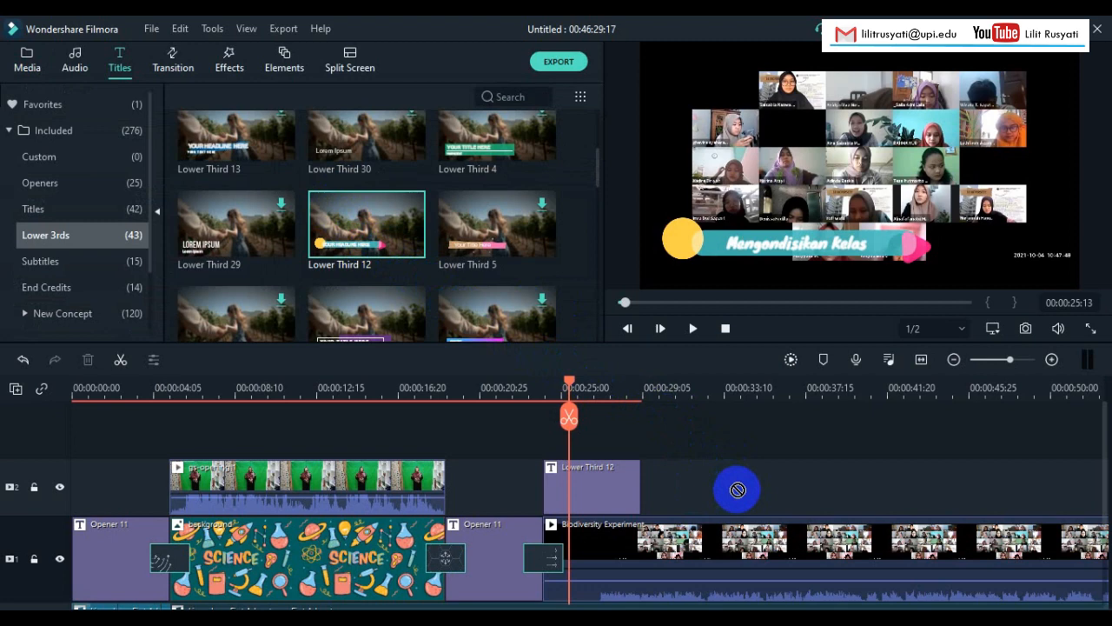
left_click_drag(737, 490, 737, 489)
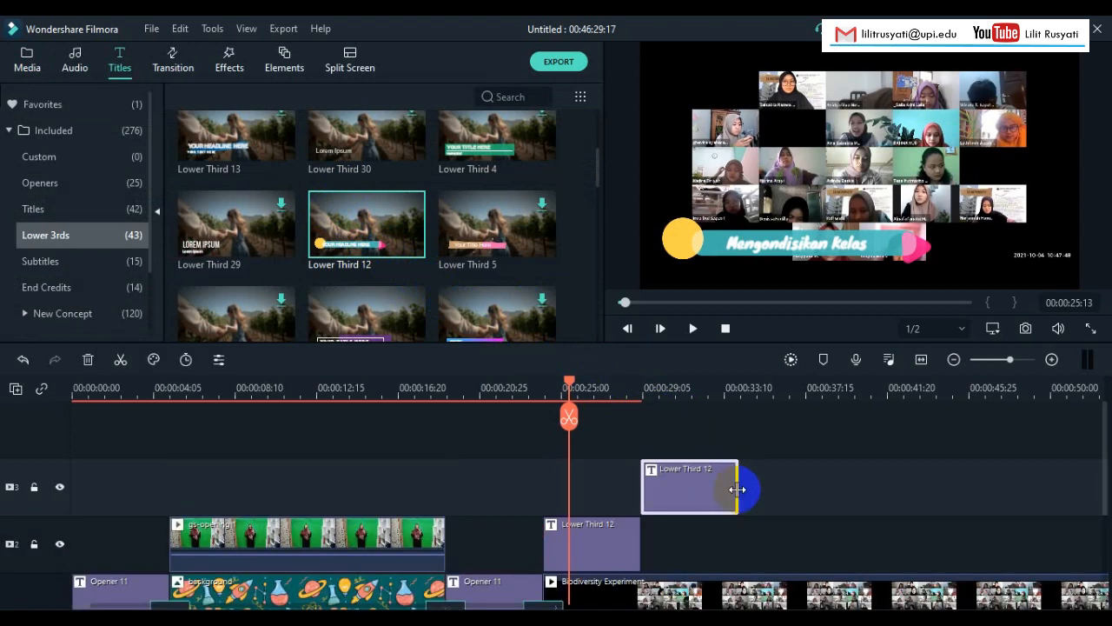
scroll(737, 491, "down", 1)
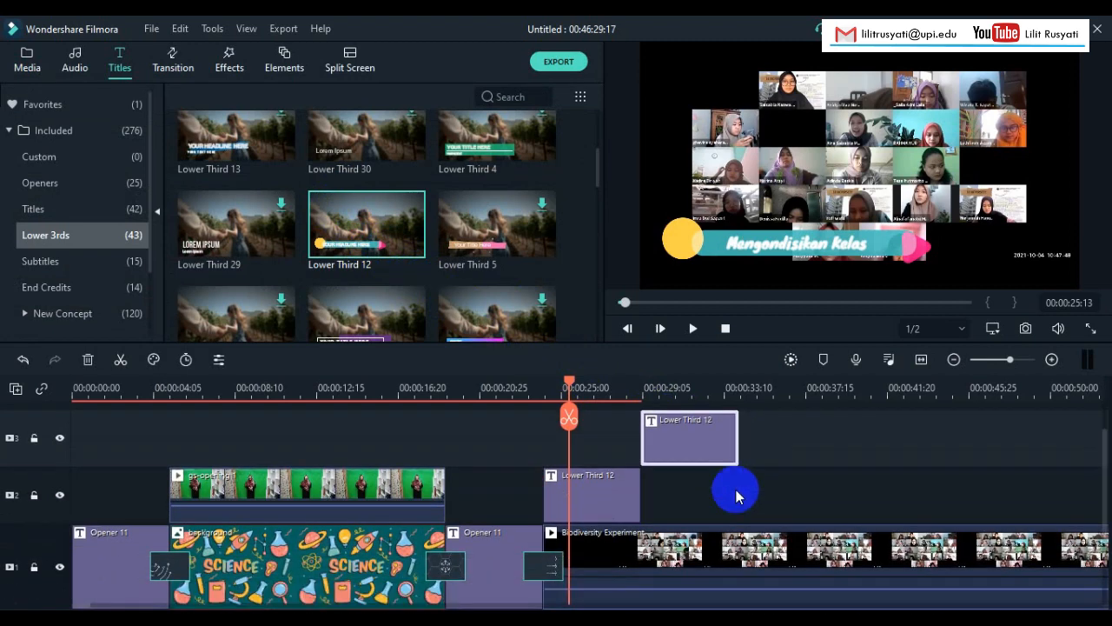
left_click(703, 443)
mouse_move(702, 442)
left_mouse_down()
mouse_move(784, 500)
mouse_move(634, 494)
mouse_move(787, 494)
mouse_move(787, 355)
mouse_move(768, 501)
left_mouse_up()
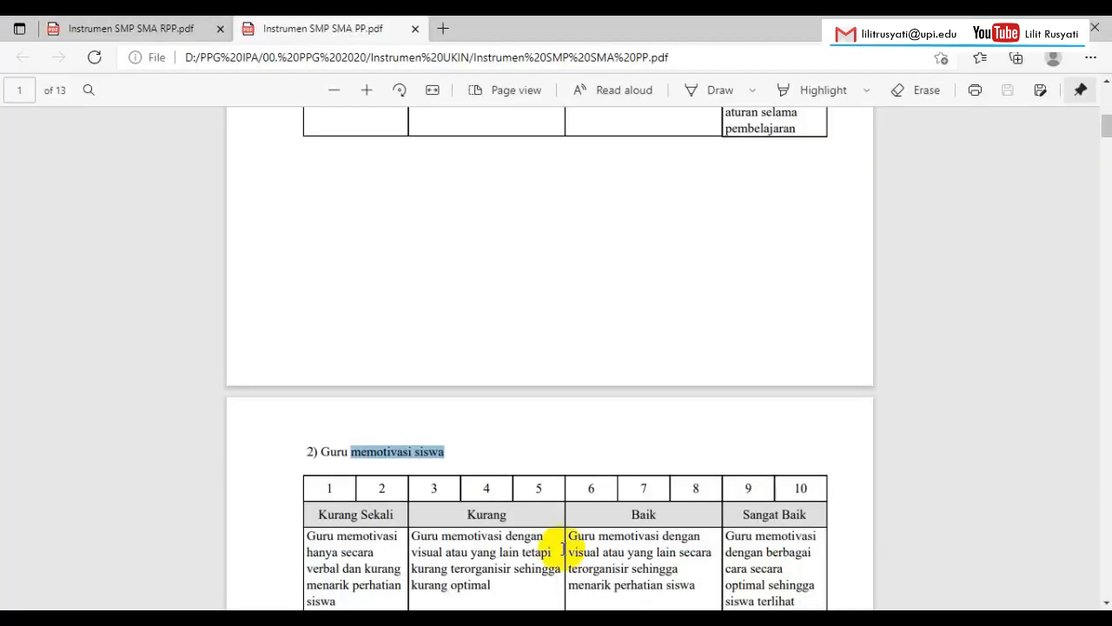
Step: Examine items 4 to 6 in Instrumen SMP SMA PP.pdf for caption wording, return to Filmora and deselect the second Lower Third 12 title
scroll(538, 466, "down", 10)
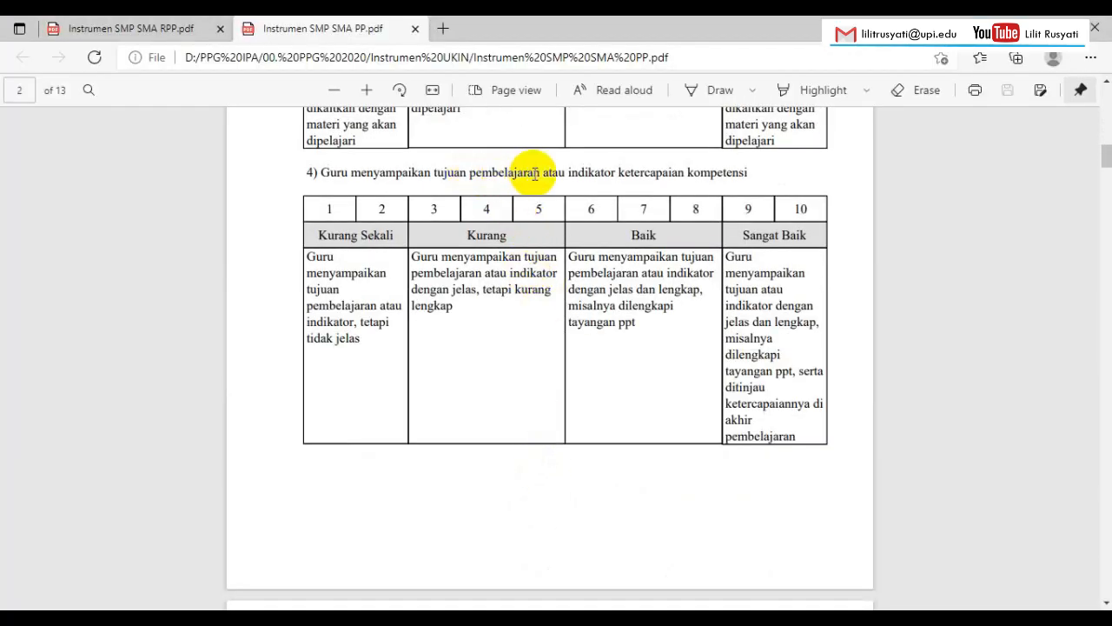
left_click_drag(351, 174, 537, 179)
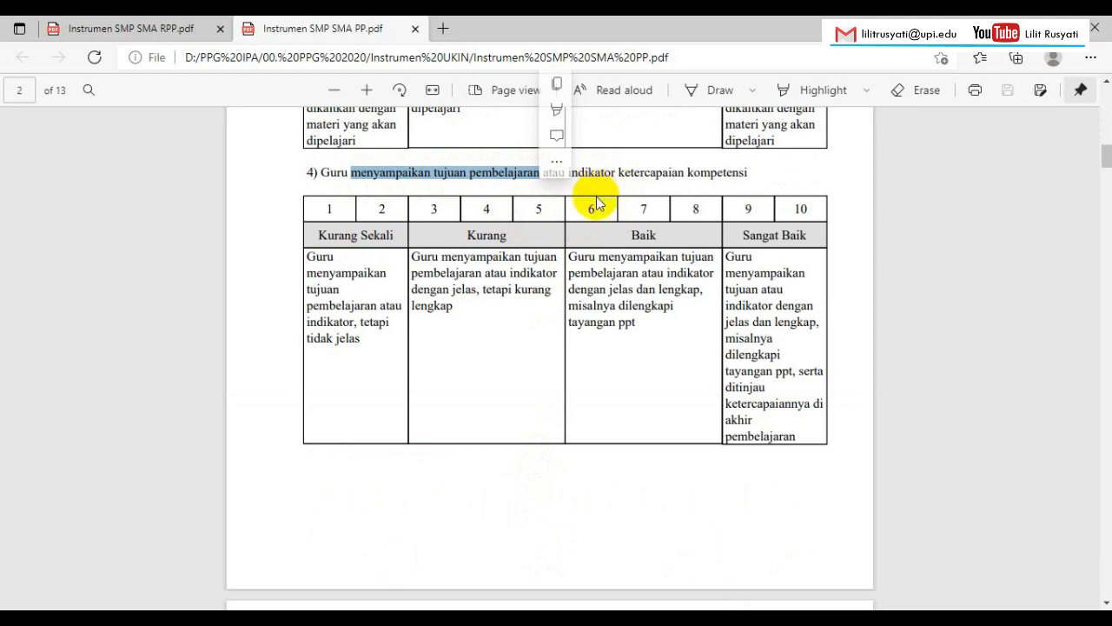
scroll(596, 199, "down", 4)
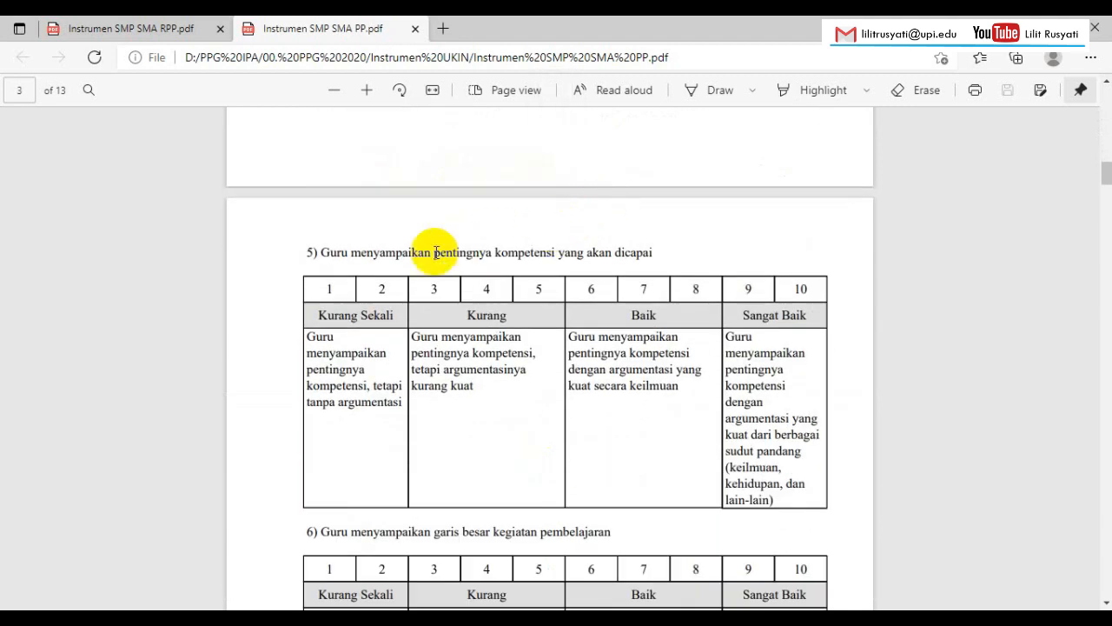
left_click_drag(352, 252, 556, 246)
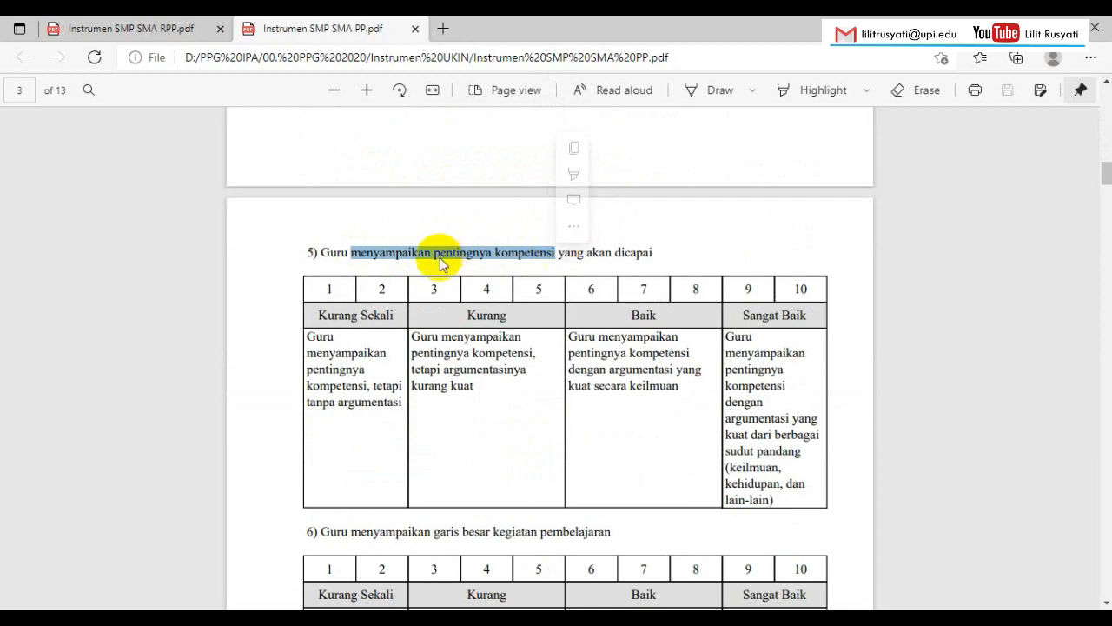
scroll(441, 258, "down", 2)
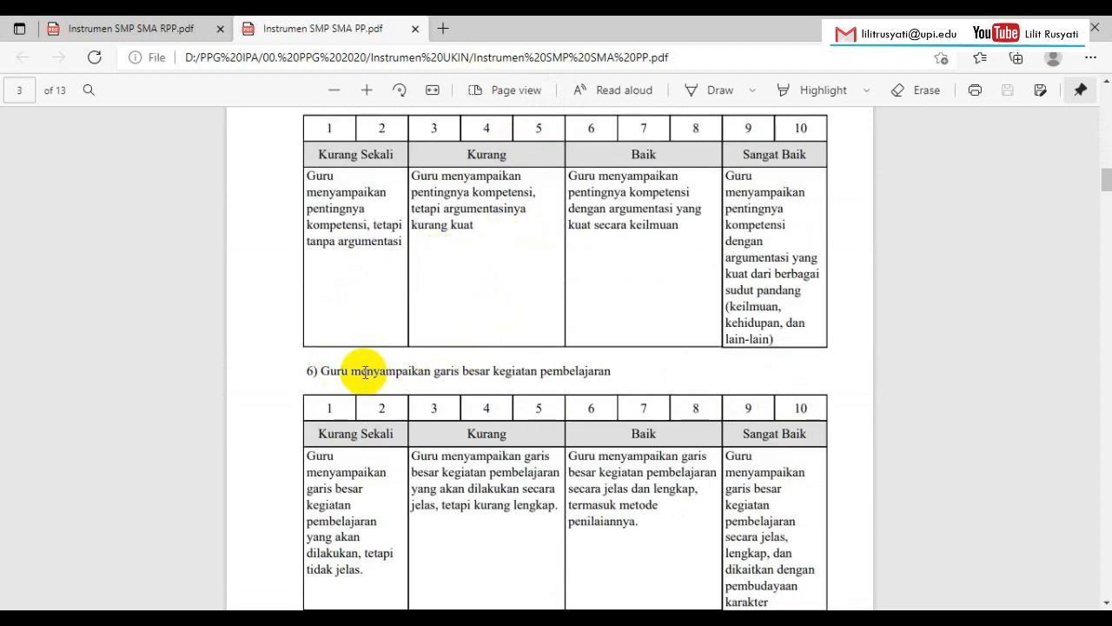
left_click_drag(358, 371, 624, 370)
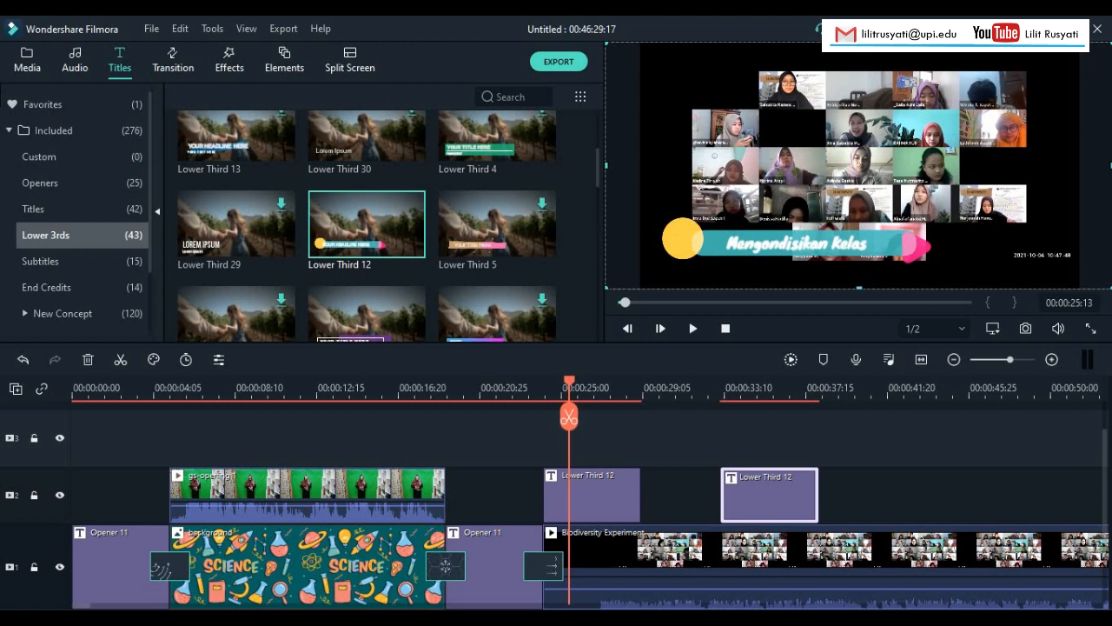
left_click(716, 497)
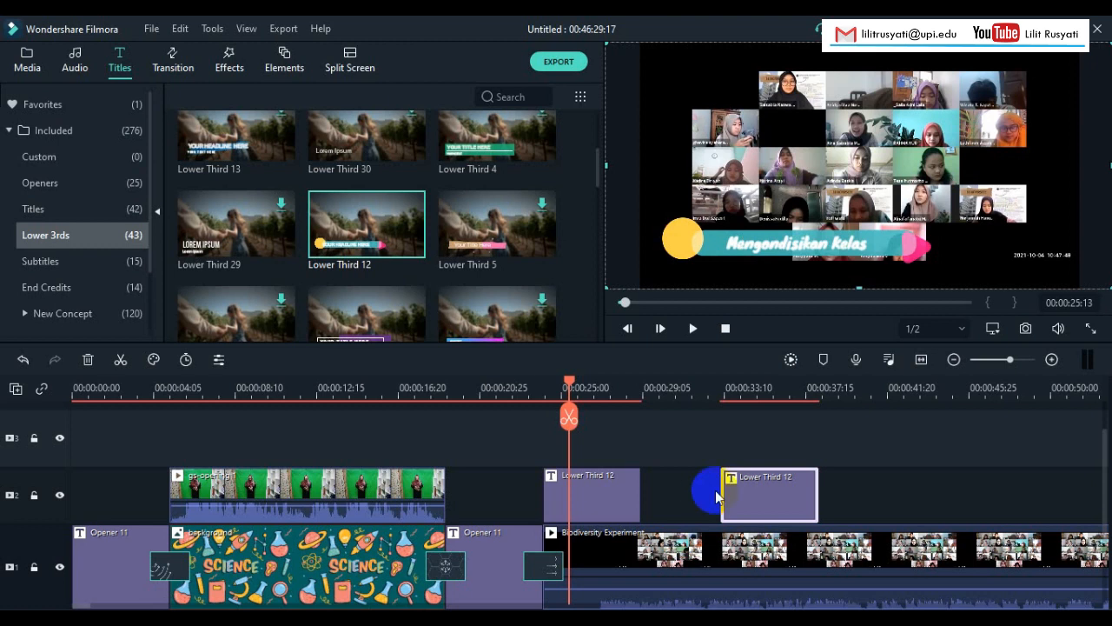
left_click(859, 510)
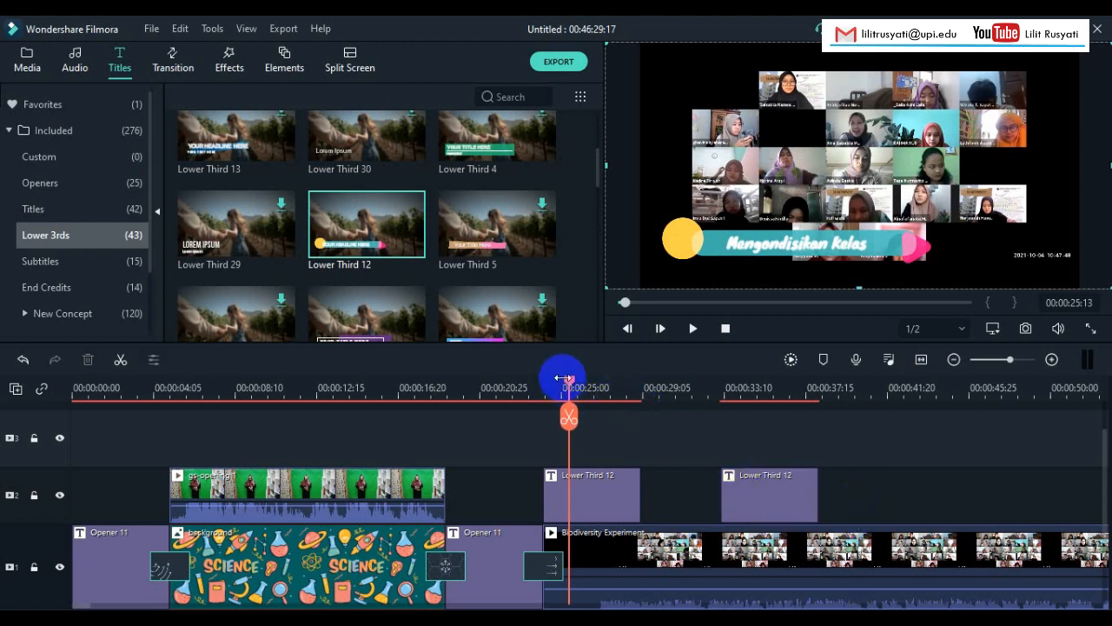
Step: Preview the second Lower Third 12 title on track 2 from about 33 seconds
left_click_drag(574, 382, 729, 407)
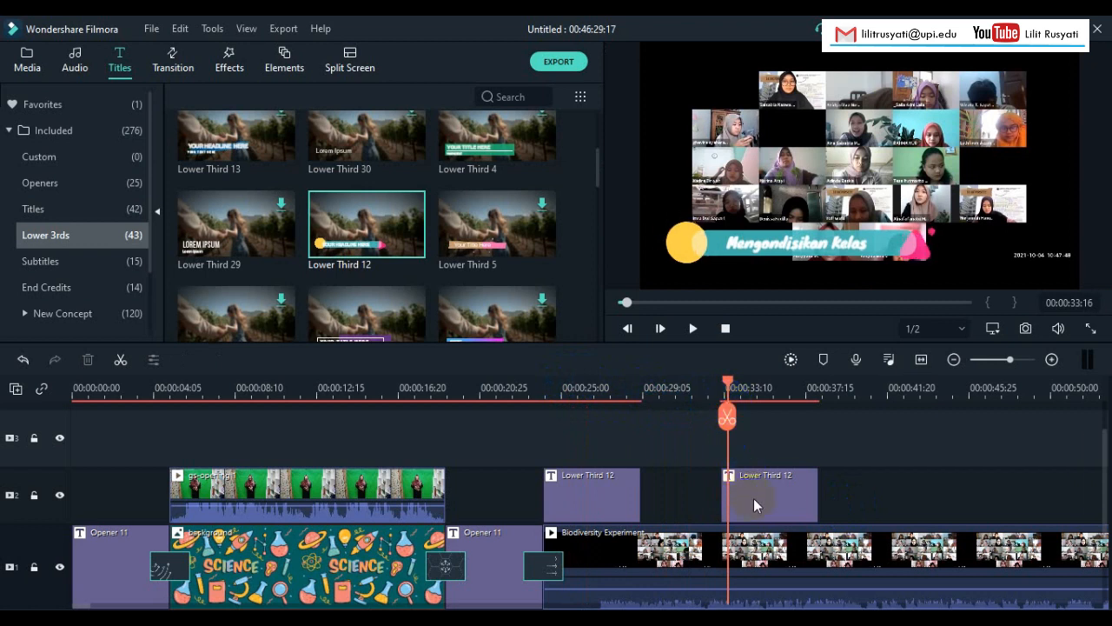
left_click(693, 329)
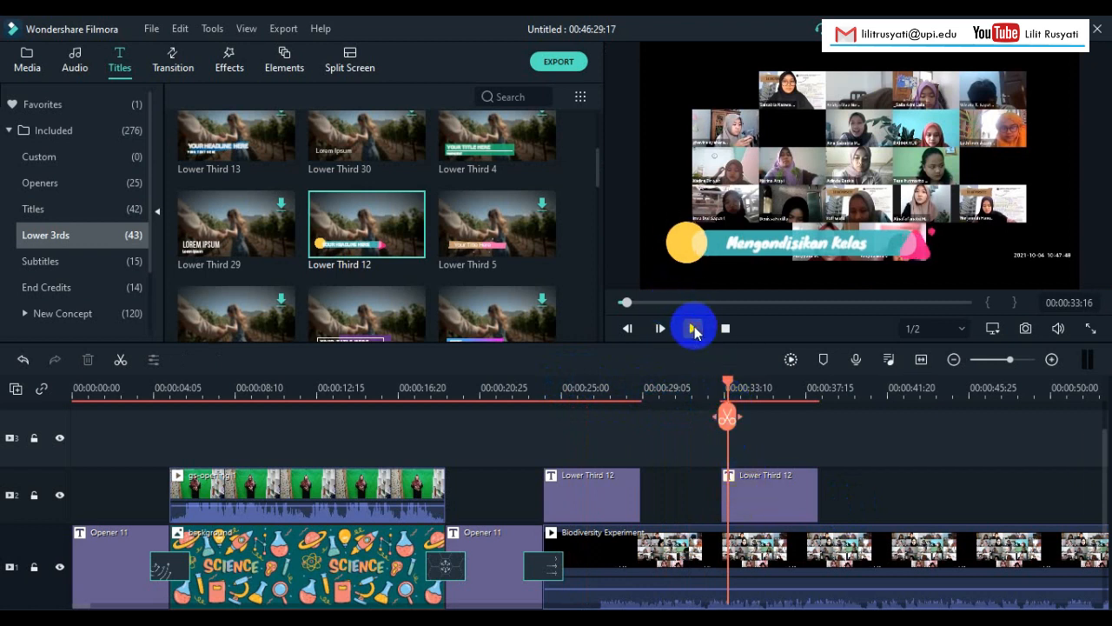
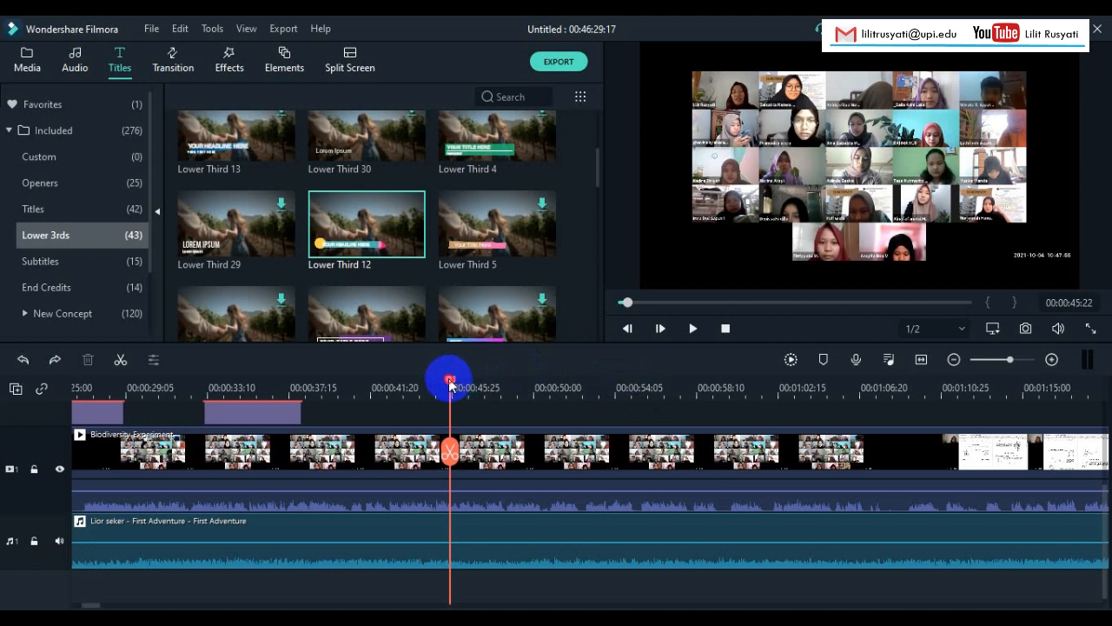
Step: Split the Biodiversity Experiment recording and the music beneath it at 00:00:50:14 and again at 00:01:00:24
left_click_drag(449, 383, 544, 398)
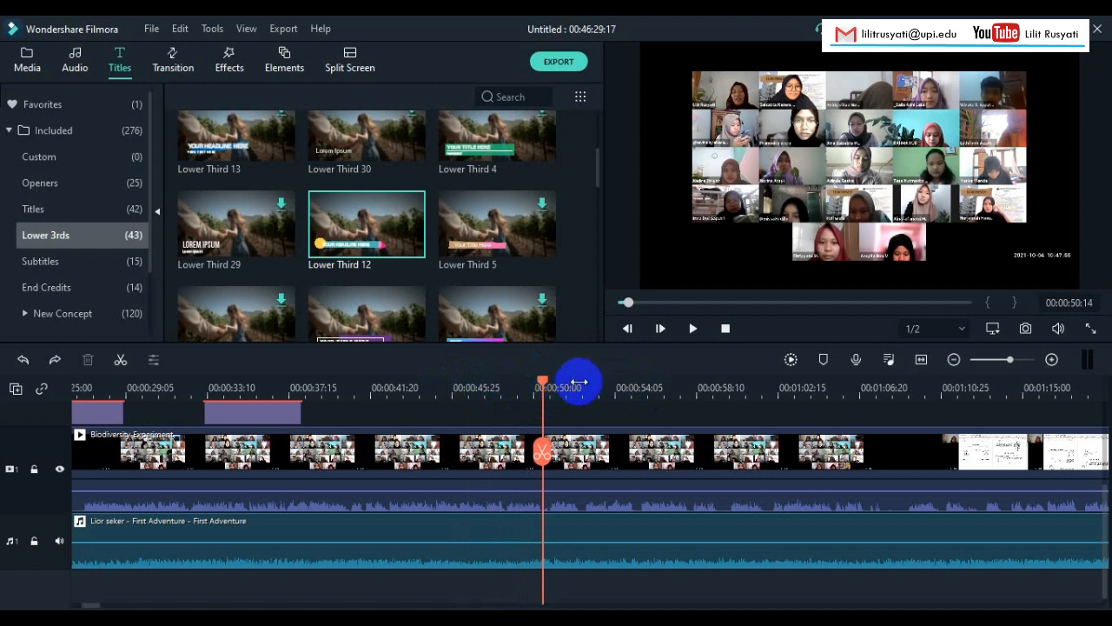
left_click(543, 451)
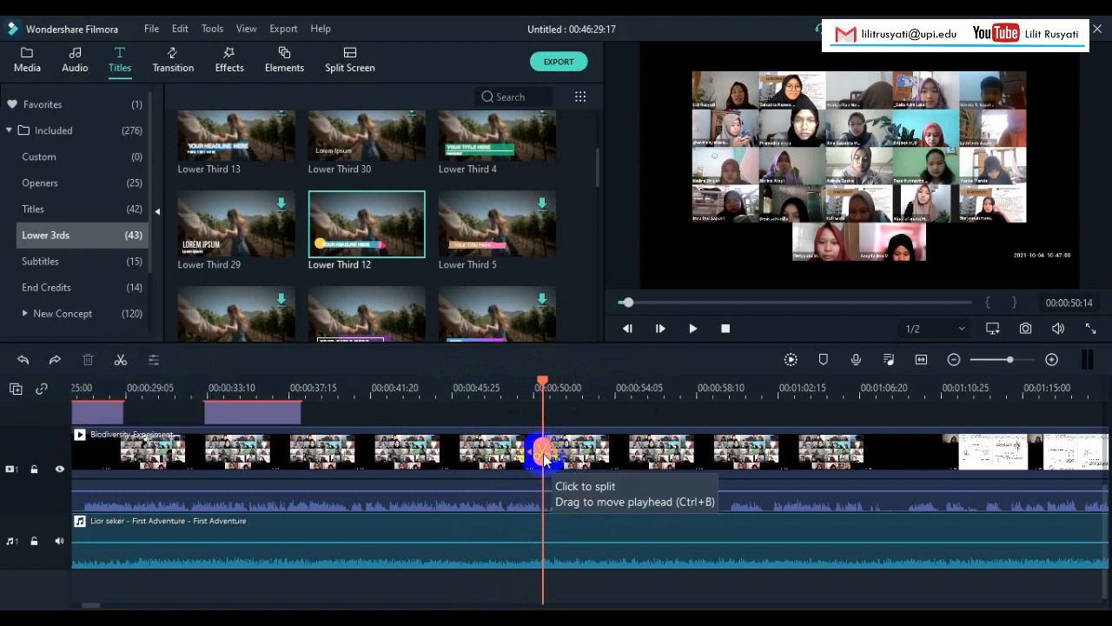
left_click(121, 360)
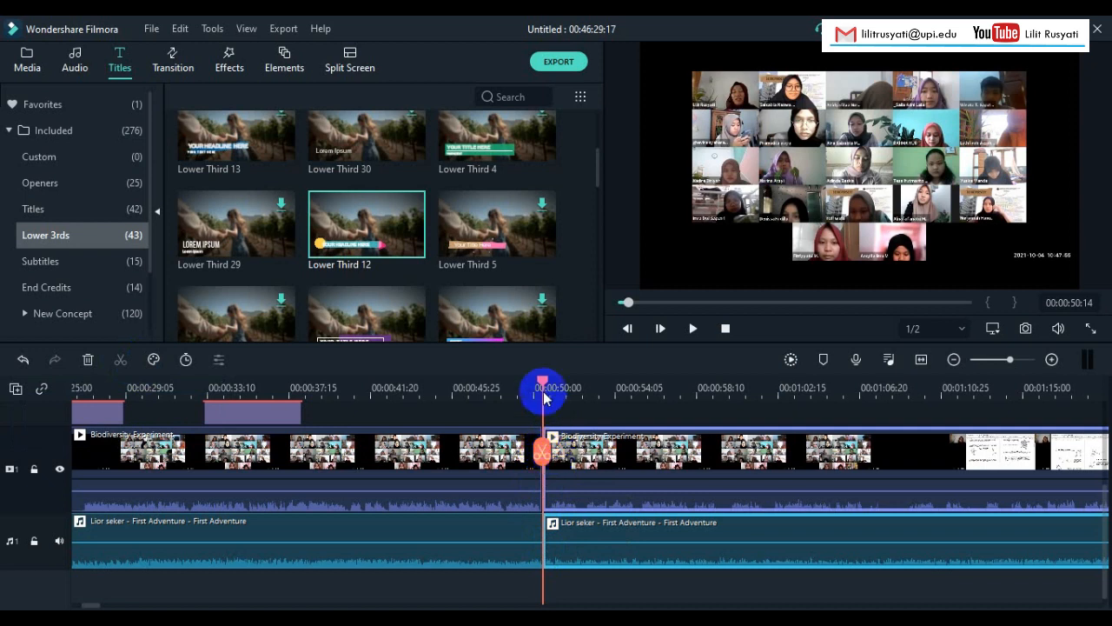
left_click(543, 454)
left_click_drag(550, 455, 746, 463)
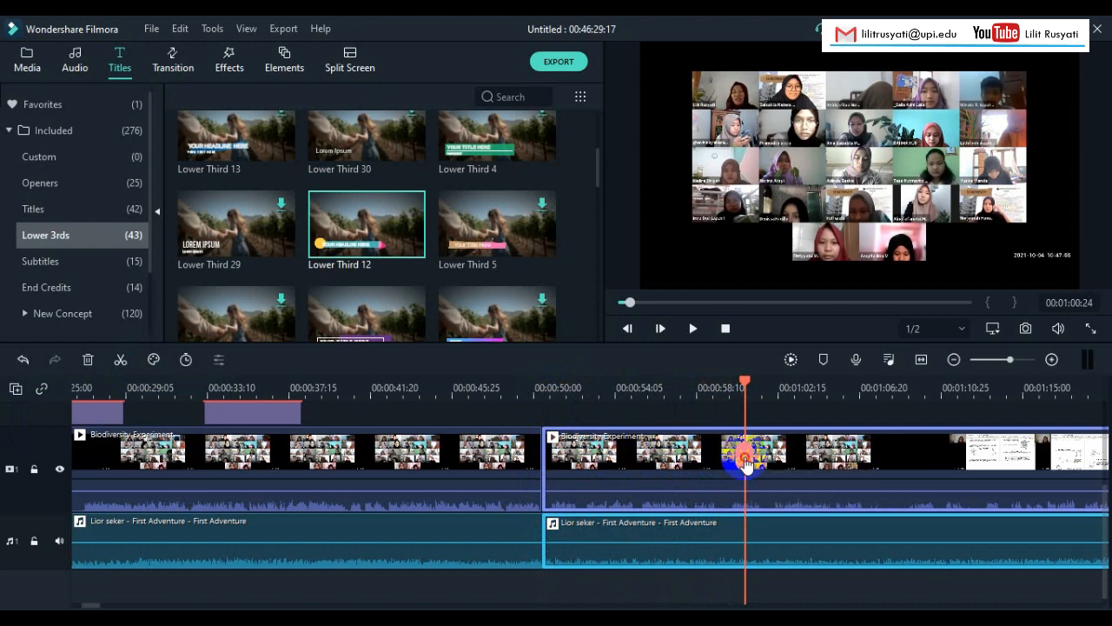
left_click(745, 463)
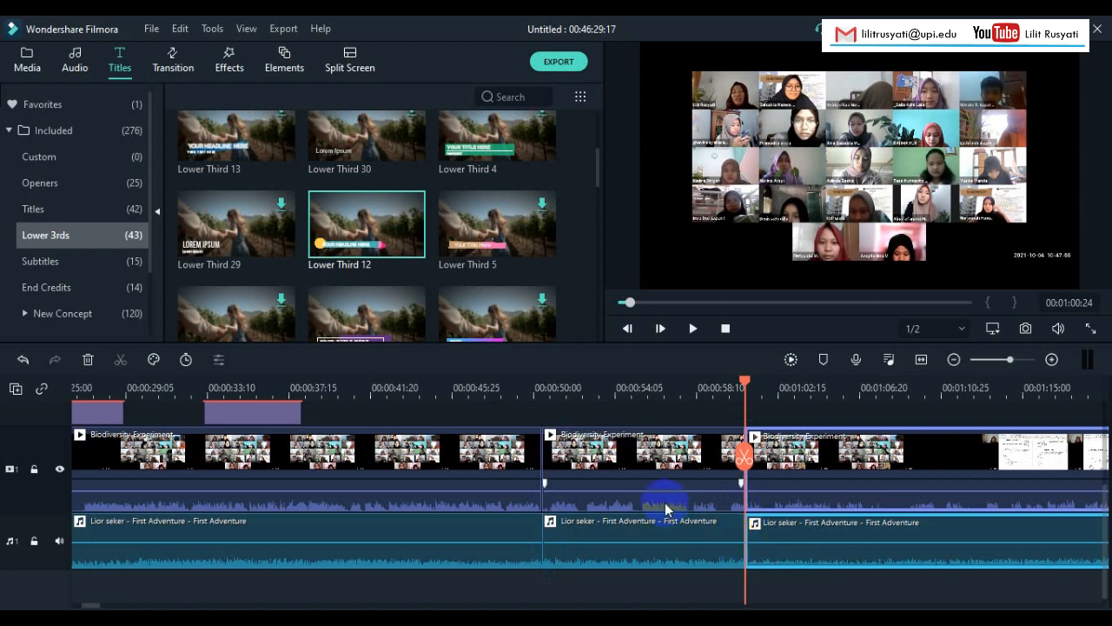
Step: Delete the recording segment between the two splits and close the gap by moving the remaining recording to 00:00:50:14
left_click(624, 466)
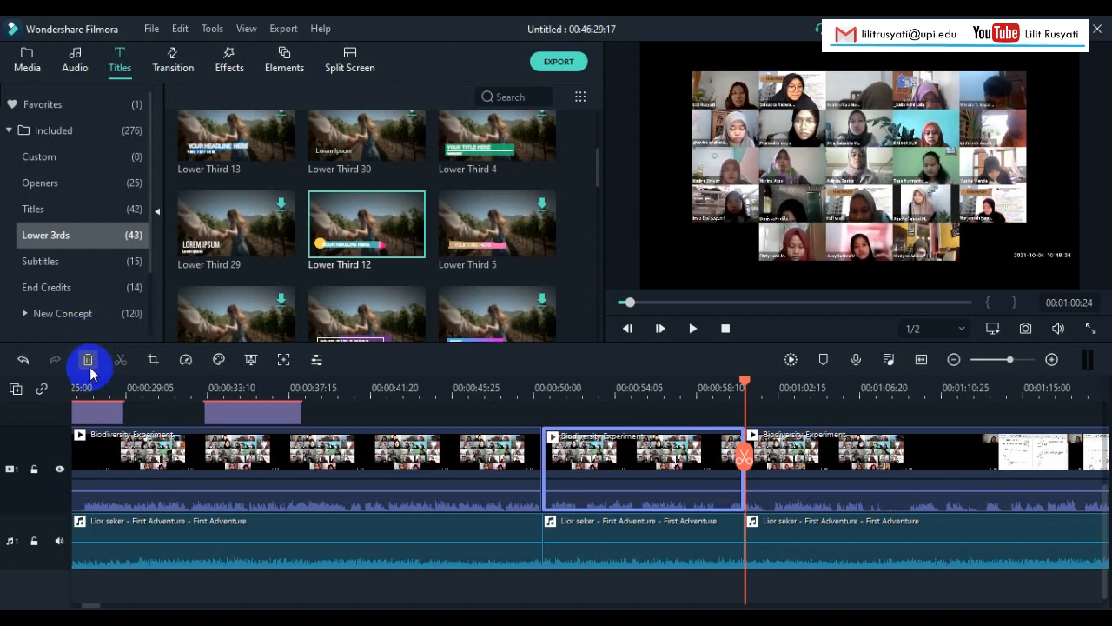
left_click(88, 360)
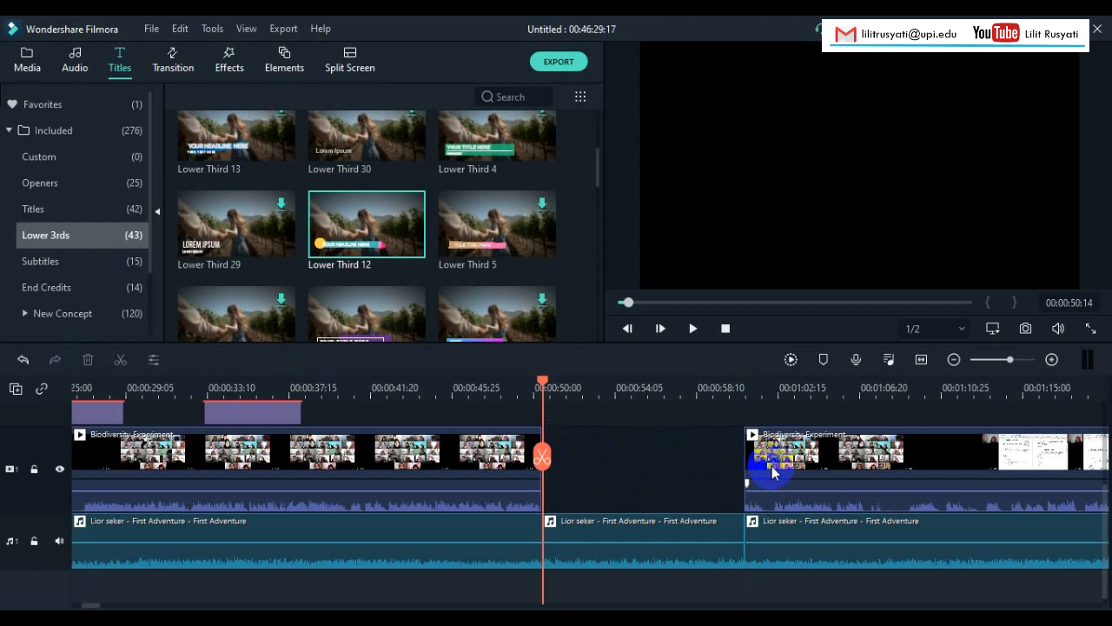
left_click_drag(772, 471, 579, 497)
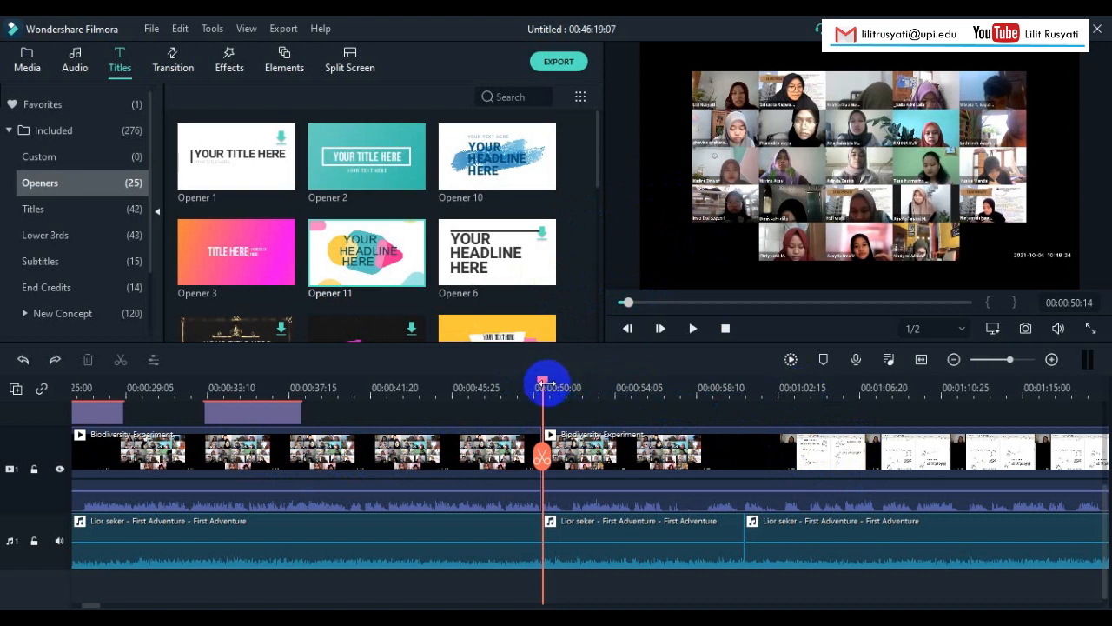
Step: Split the recording and music at 00:01:02:20 and insert an Opener 11 title on track 1 at that split
left_click_drag(543, 383, 782, 416)
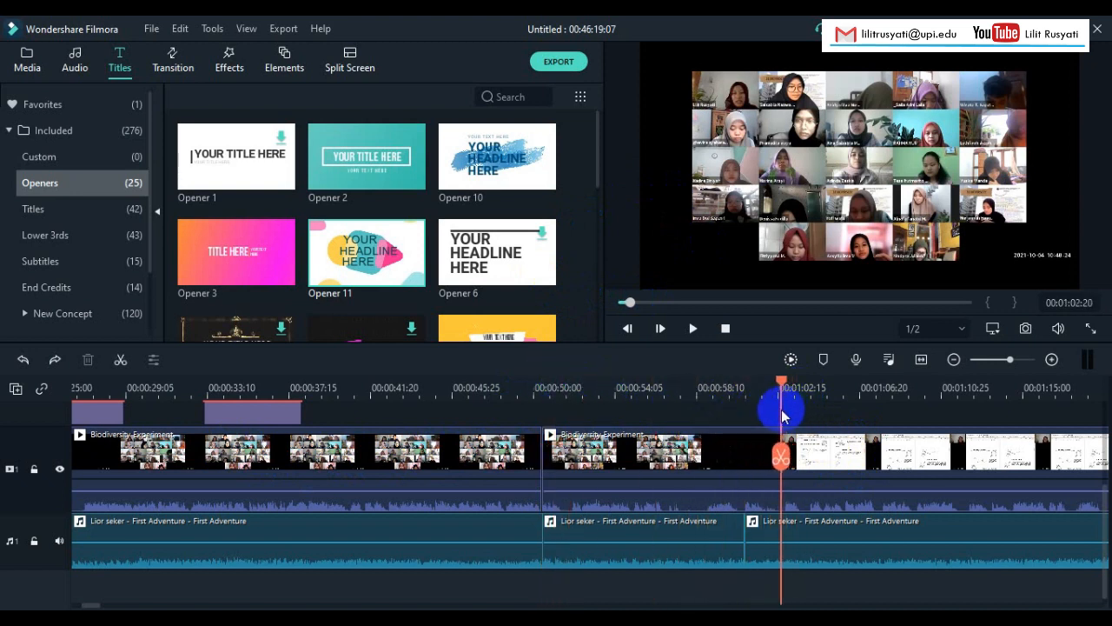
left_click(780, 459)
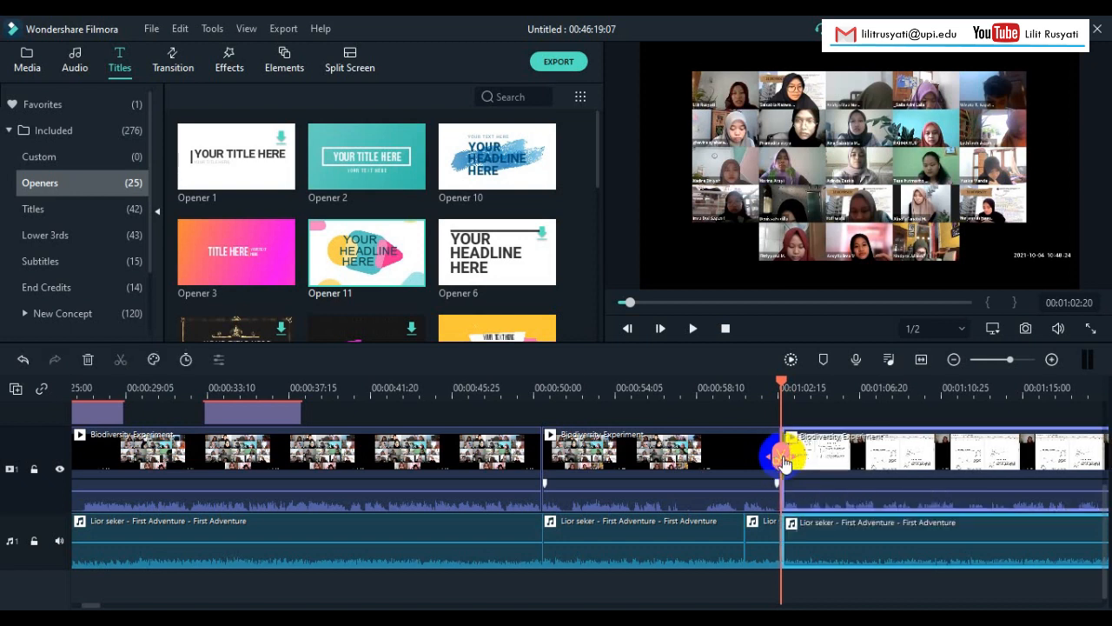
left_click(768, 395)
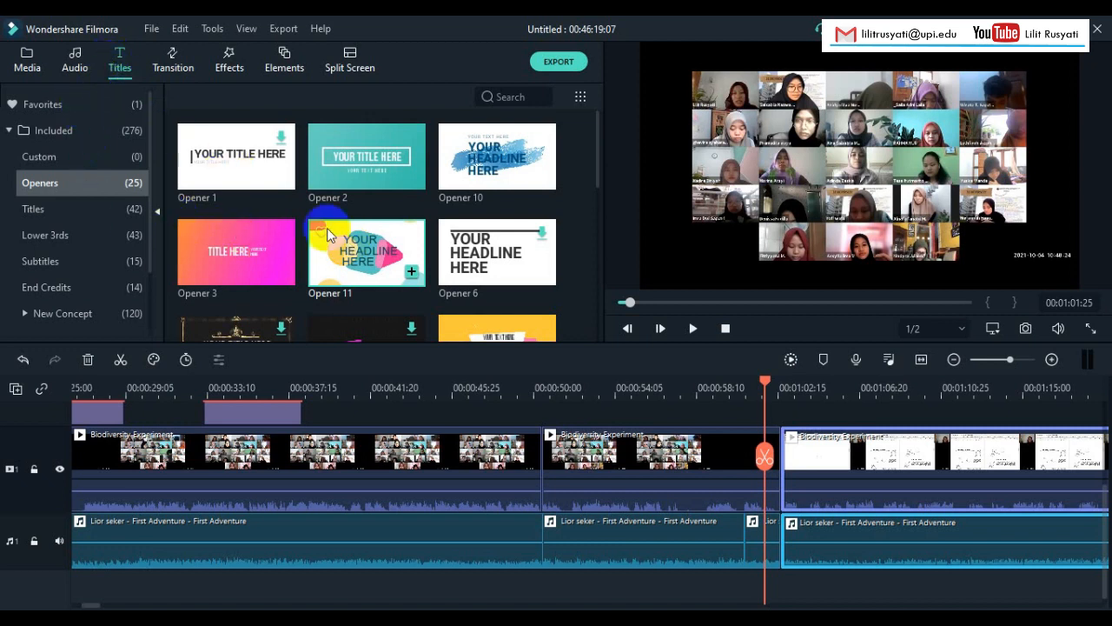
left_click(357, 260)
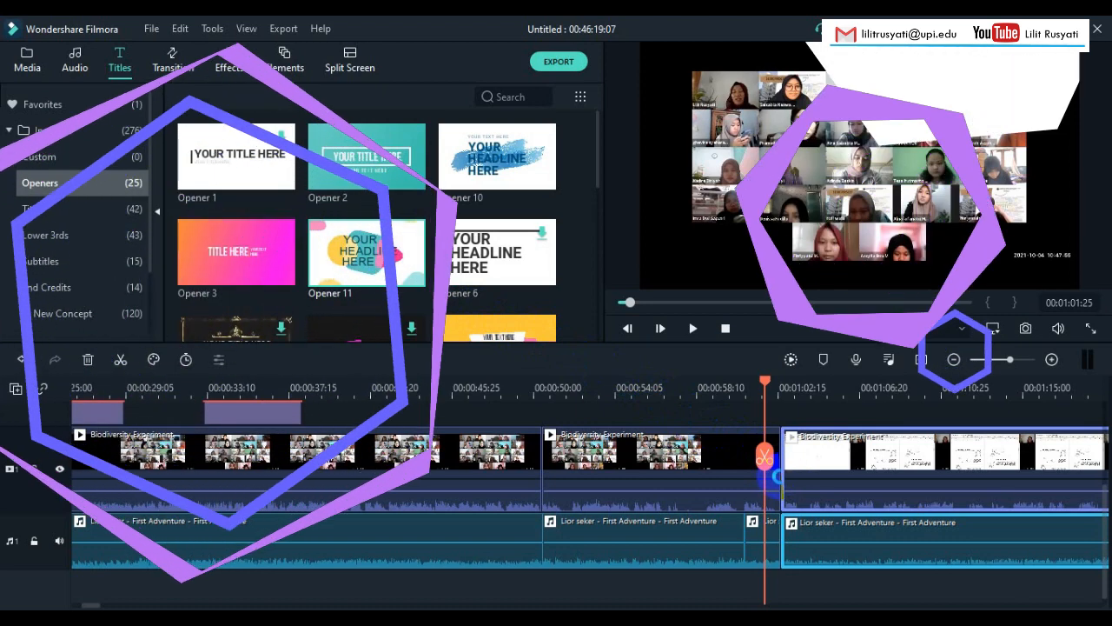
left_click(344, 271)
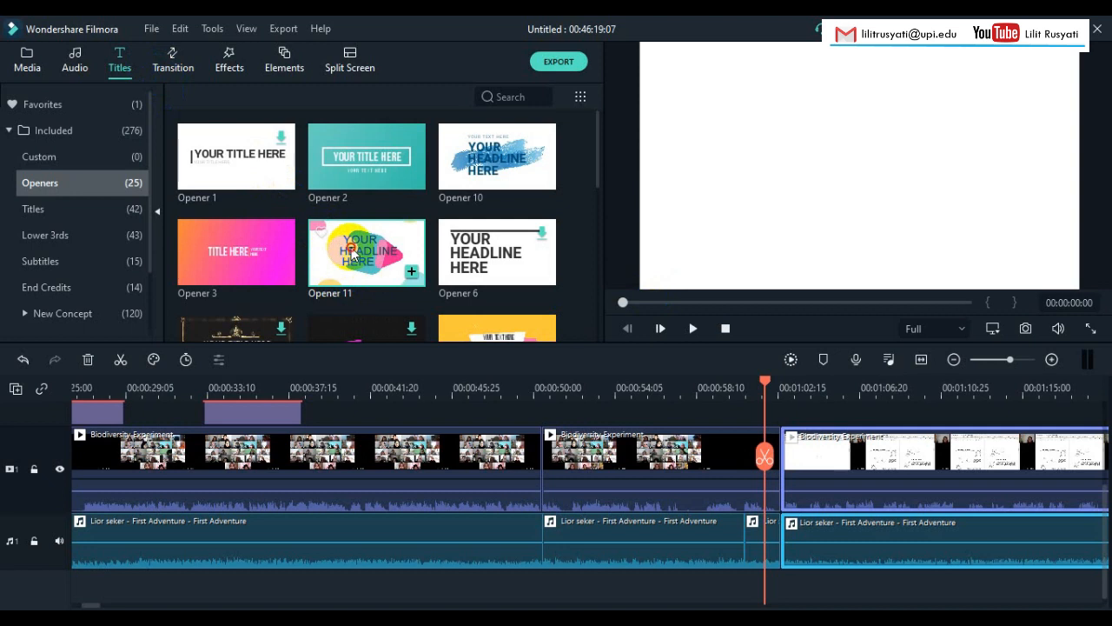
left_click_drag(355, 254, 777, 468)
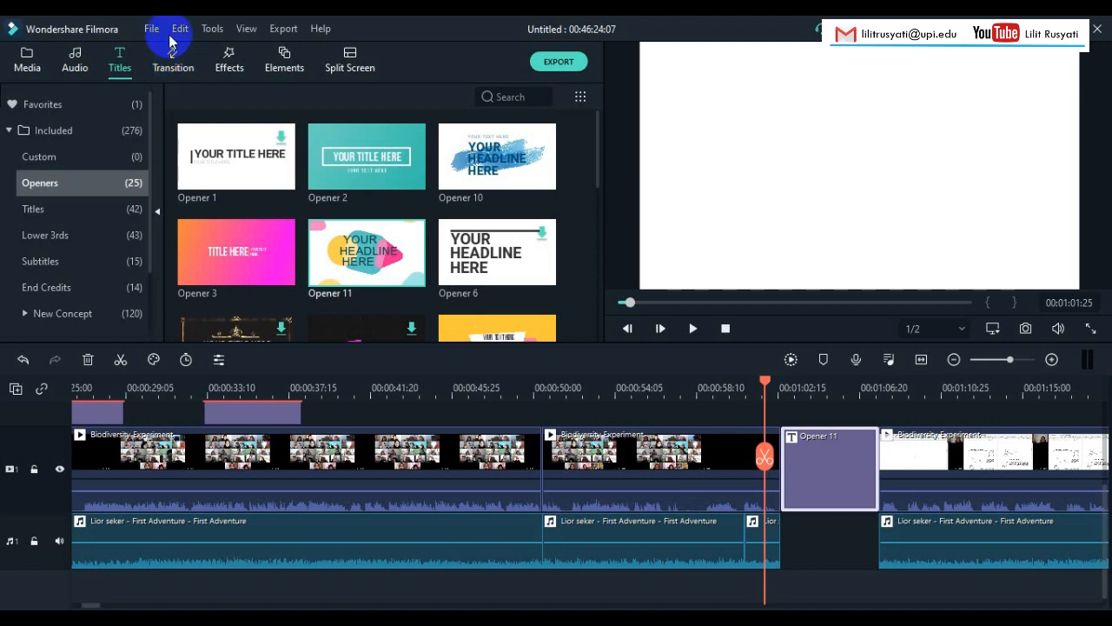
Step: Apply the Warp 3 transition between the Biodiversity Experiment clip and the newly inserted Opener 11 title
left_click(172, 62)
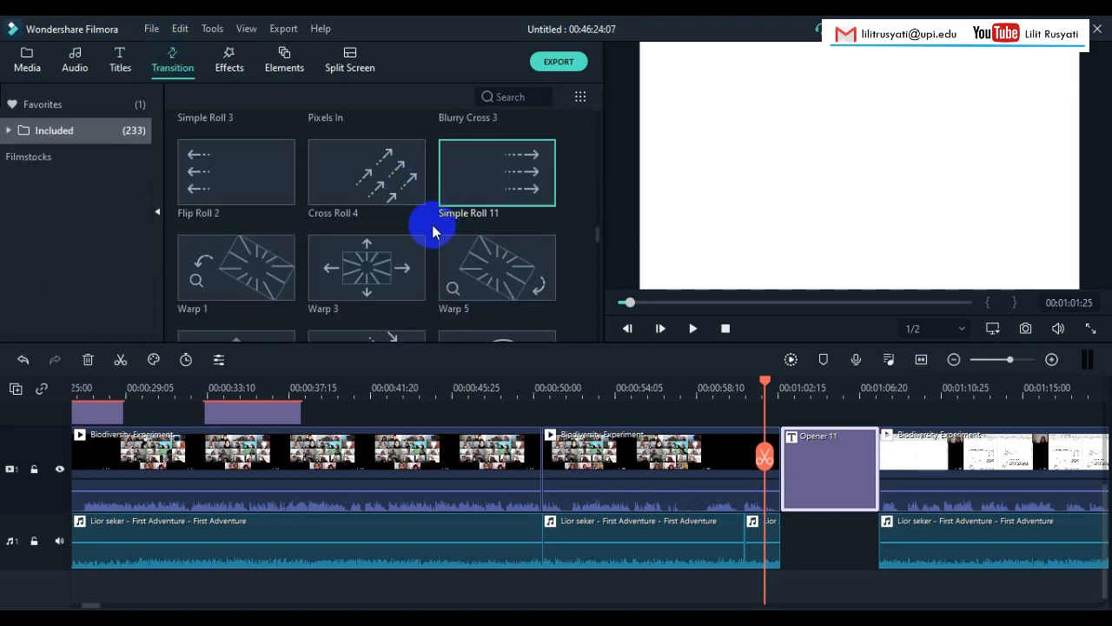
mouse_move(368, 266)
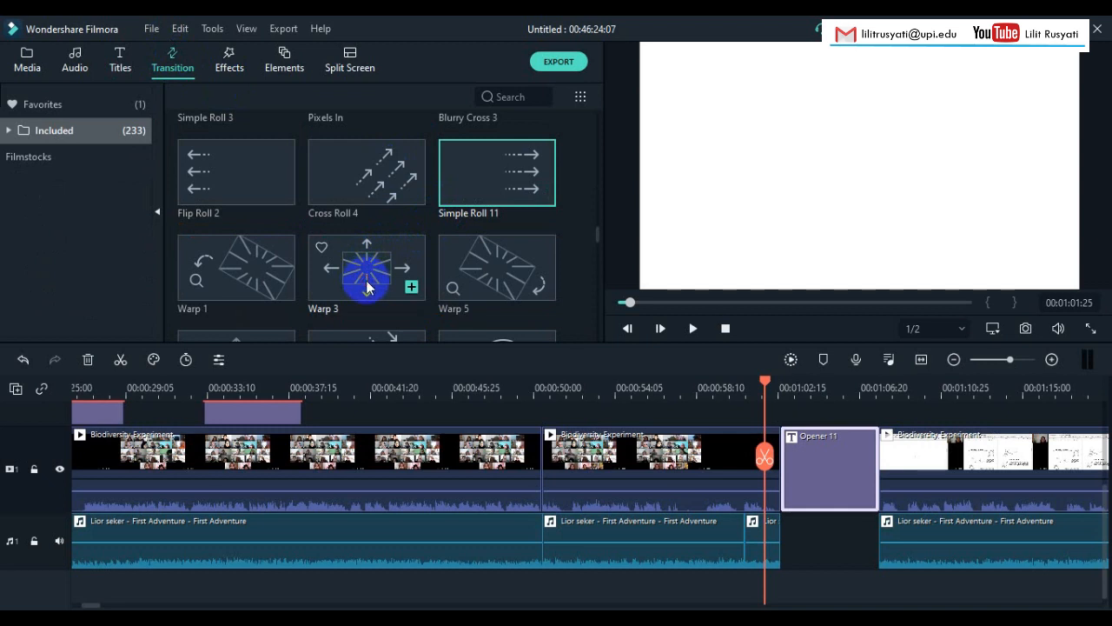
left_click_drag(366, 287, 784, 480)
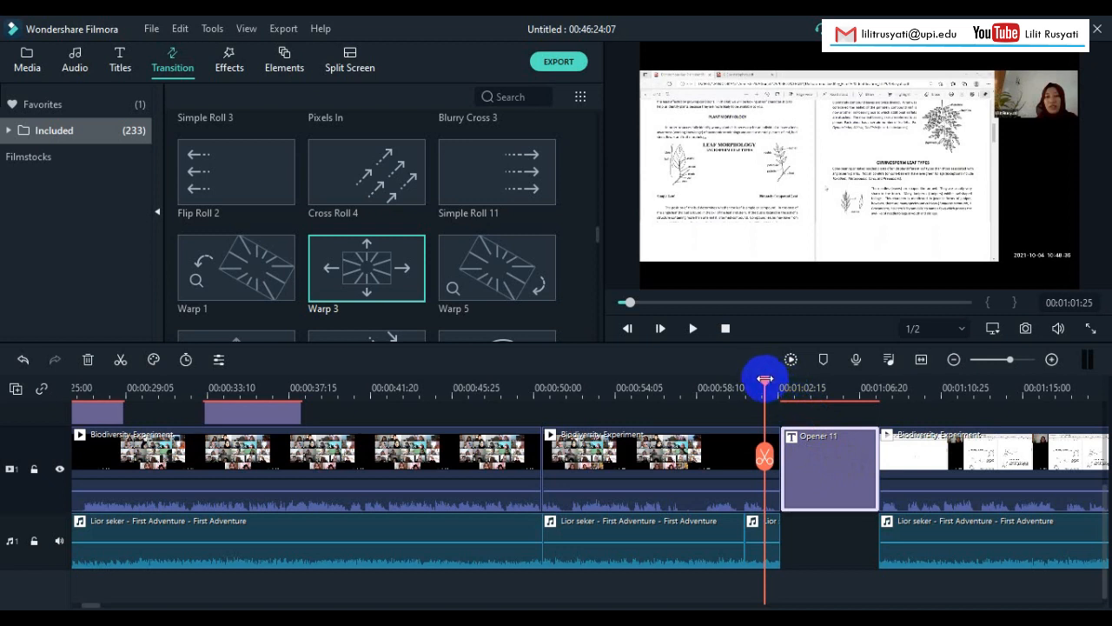
left_click(765, 379)
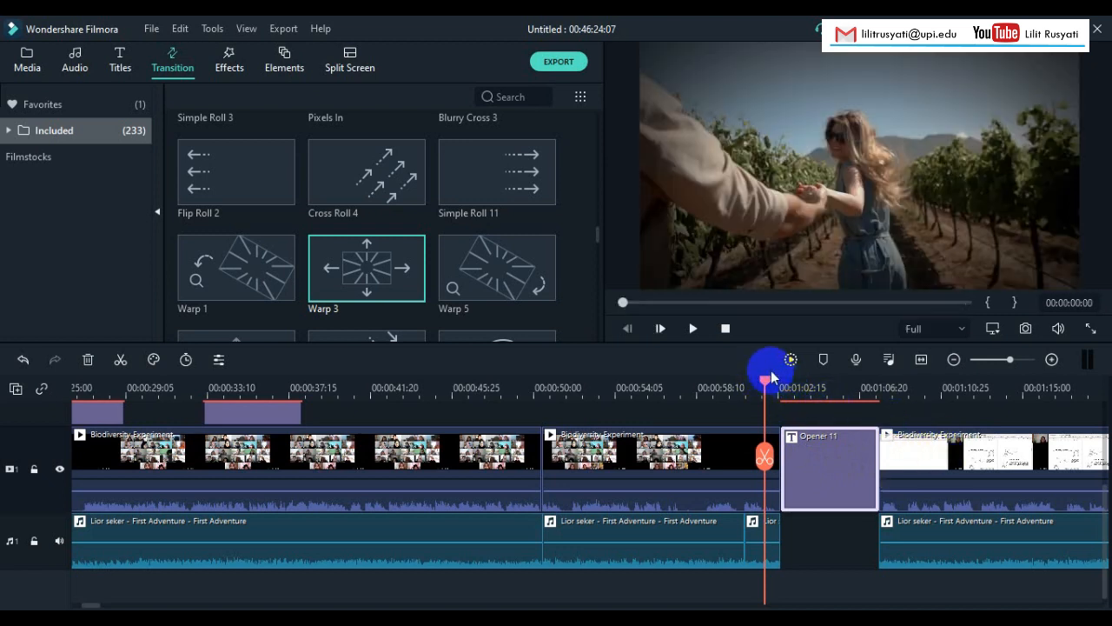
left_click_drag(770, 374, 793, 393)
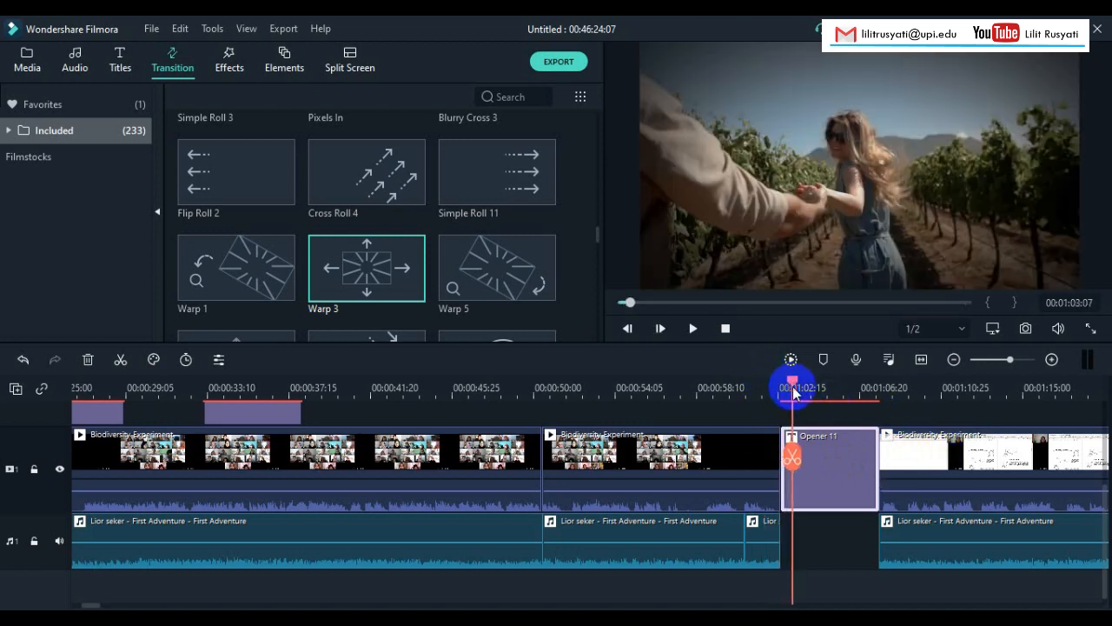
left_click_drag(372, 269, 779, 483)
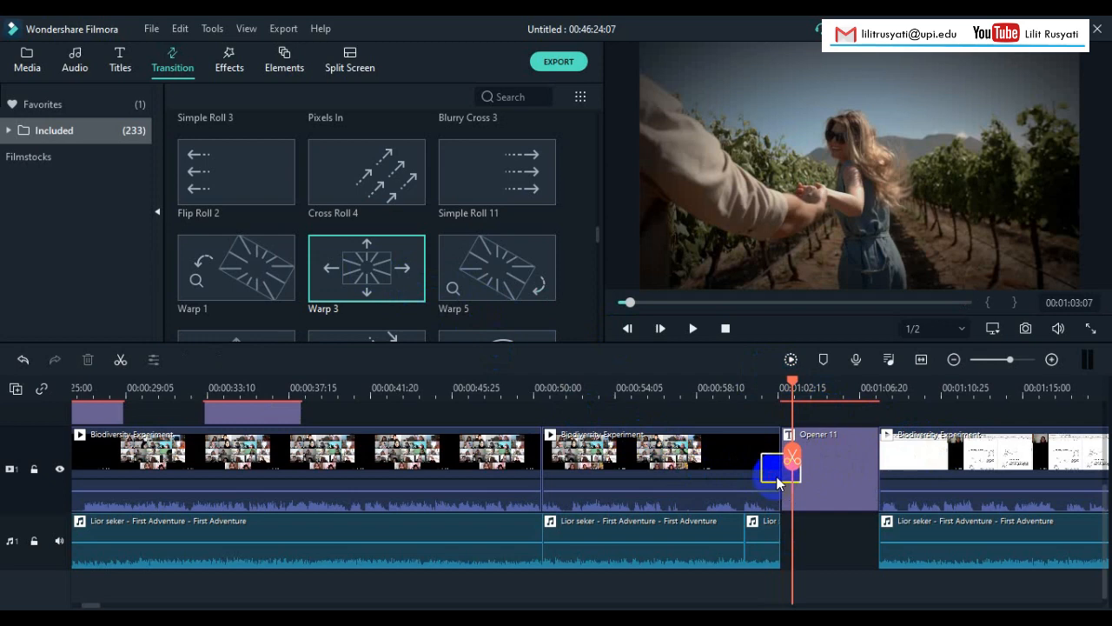
left_click_drag(778, 484, 779, 483)
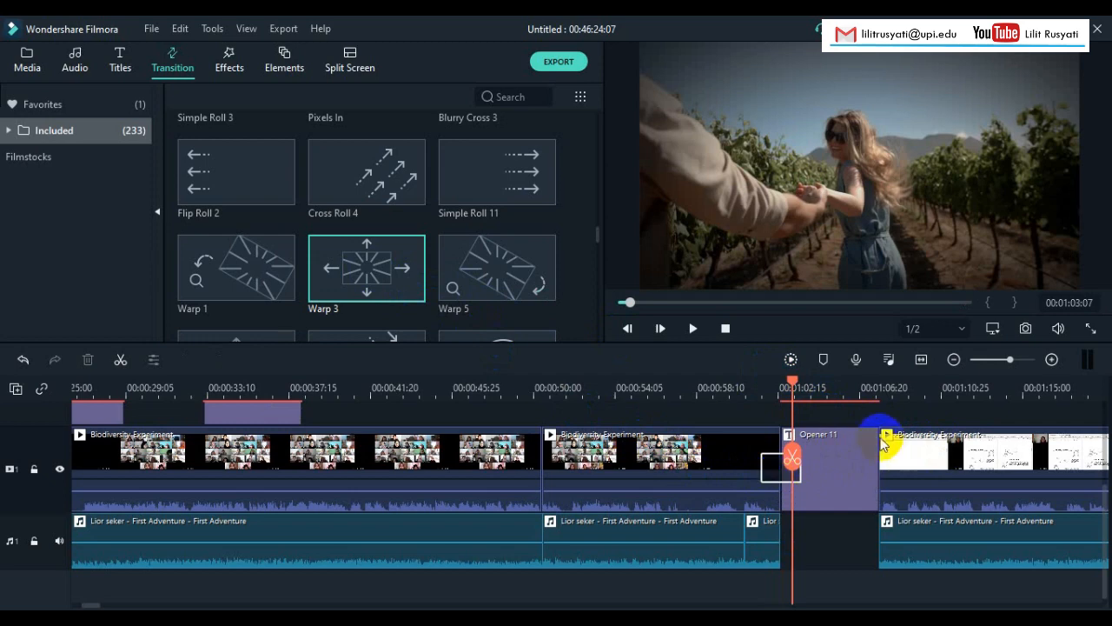
left_click(832, 456)
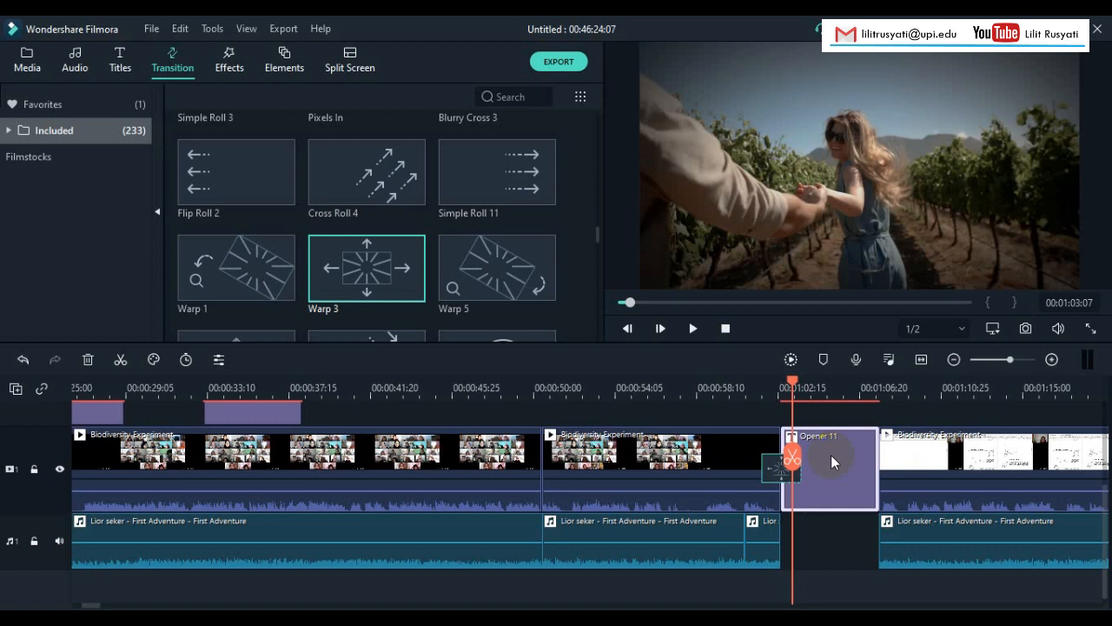
left_click(681, 334)
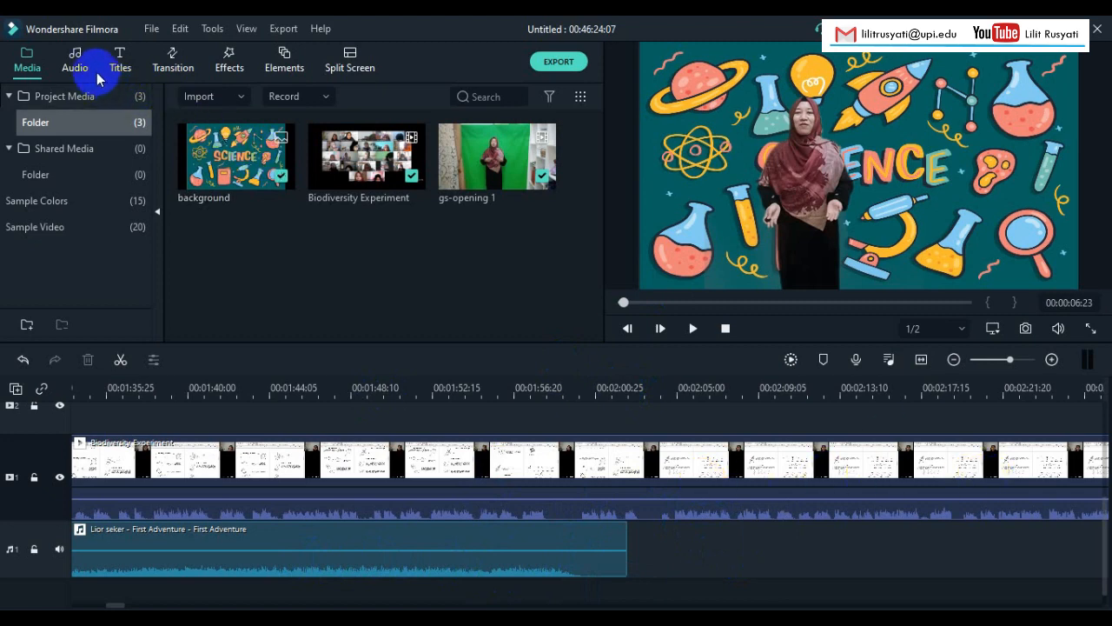
Step: Add another copy of Lior seker - First Adventure on audio track 1 directly after the end of the existing music
left_click(76, 56)
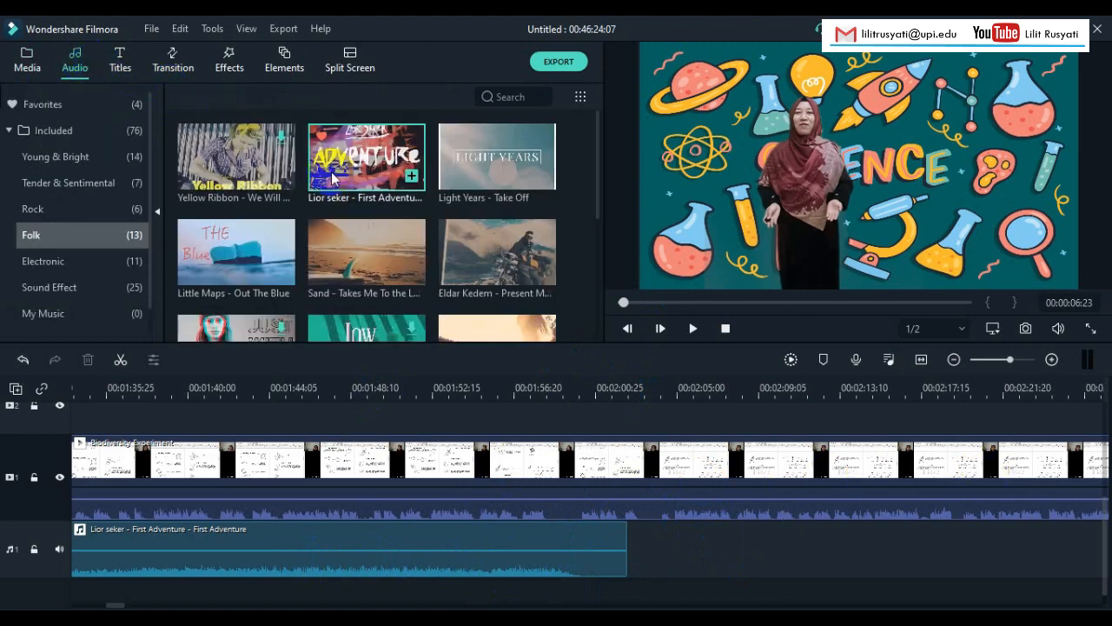
left_click_drag(338, 146, 627, 518)
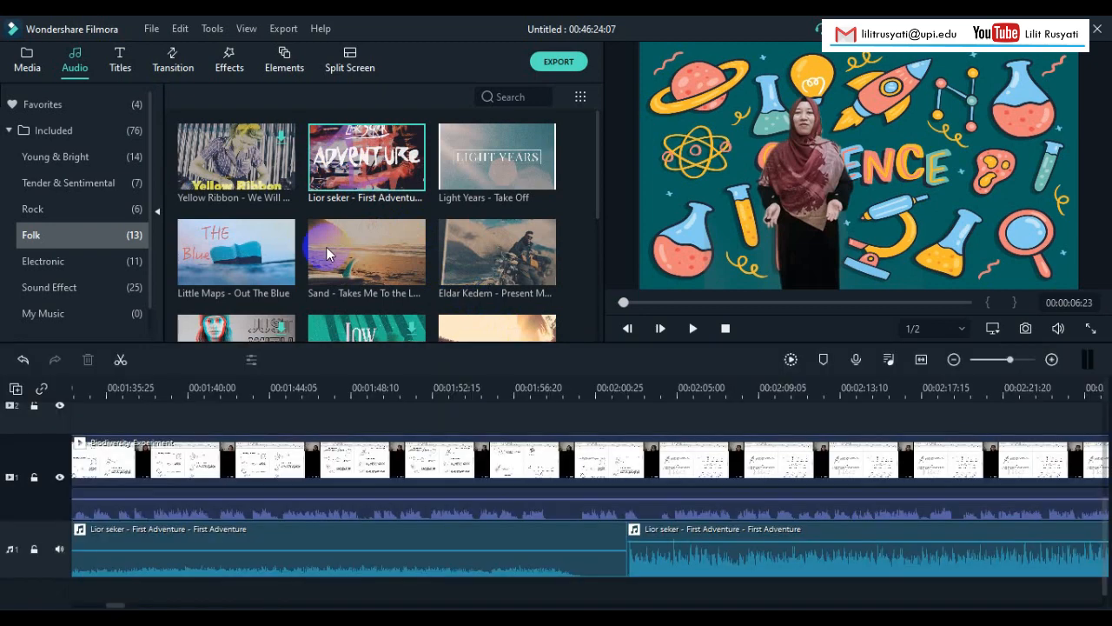
left_click(714, 541)
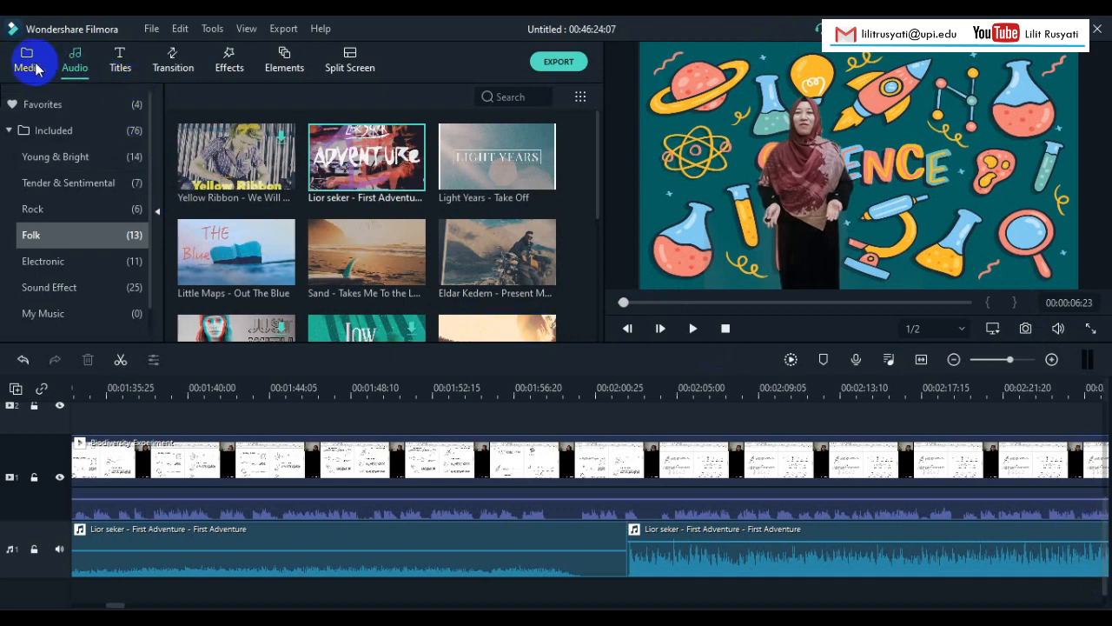
Step: Look through the End Credits and Openers title templates for a closing title
left_click(121, 60)
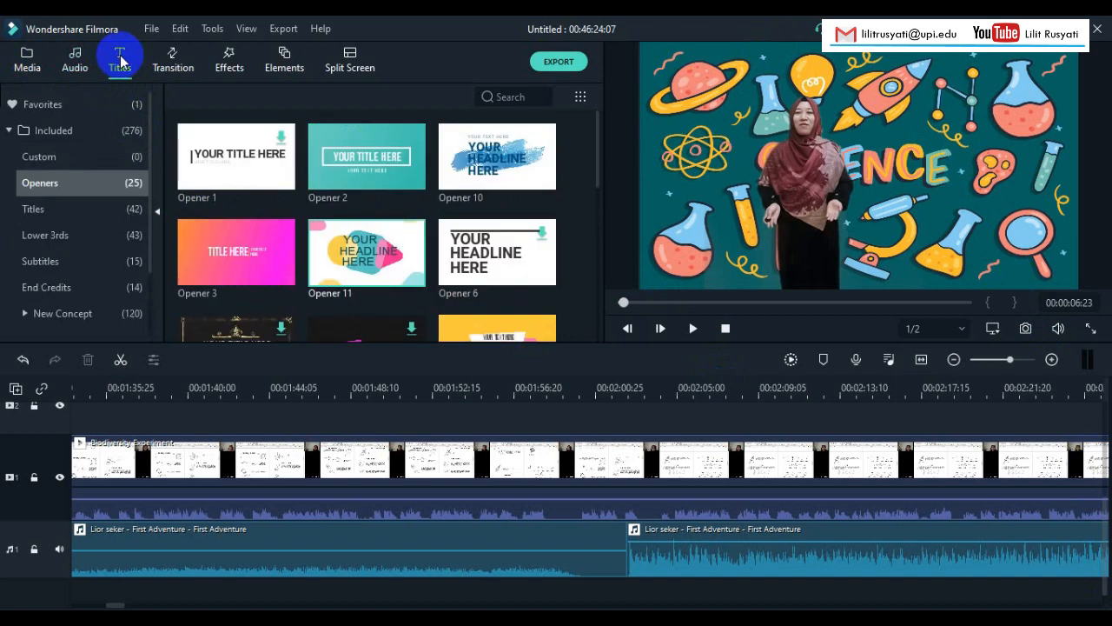
left_click(77, 289)
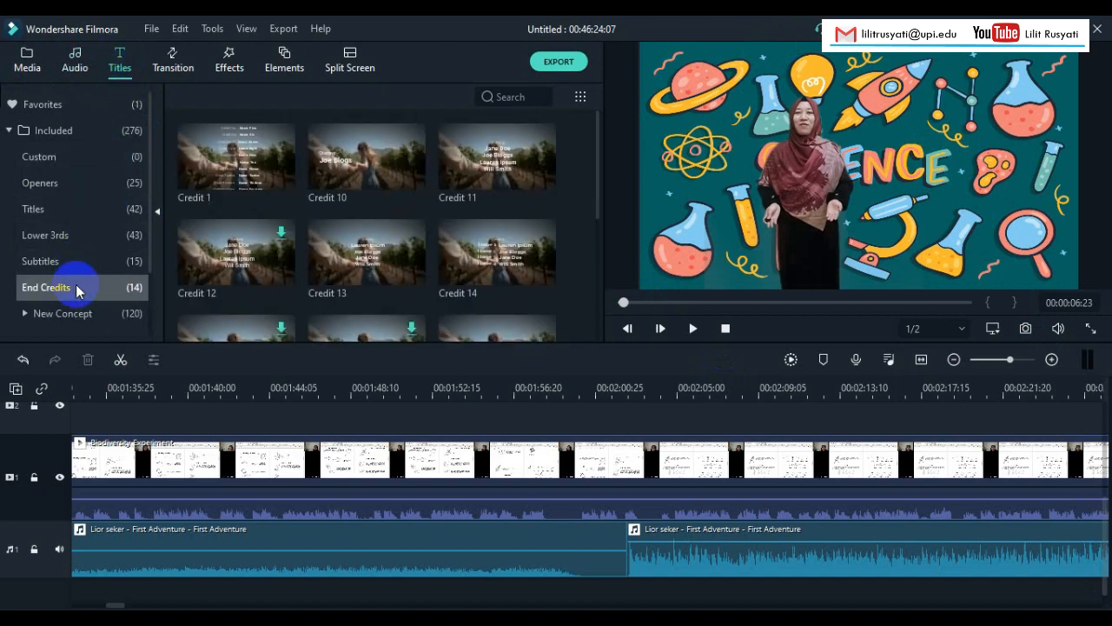
left_click(56, 195)
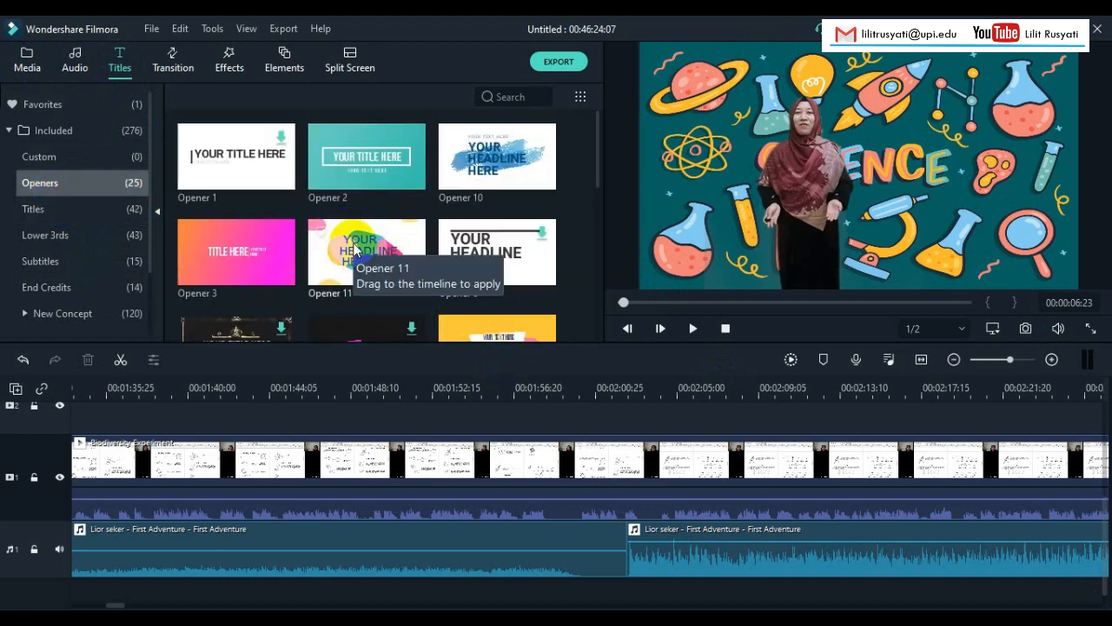
Step: Export the project as a local MP4 named "Video PPL 1" saved to D:/
left_click(563, 63)
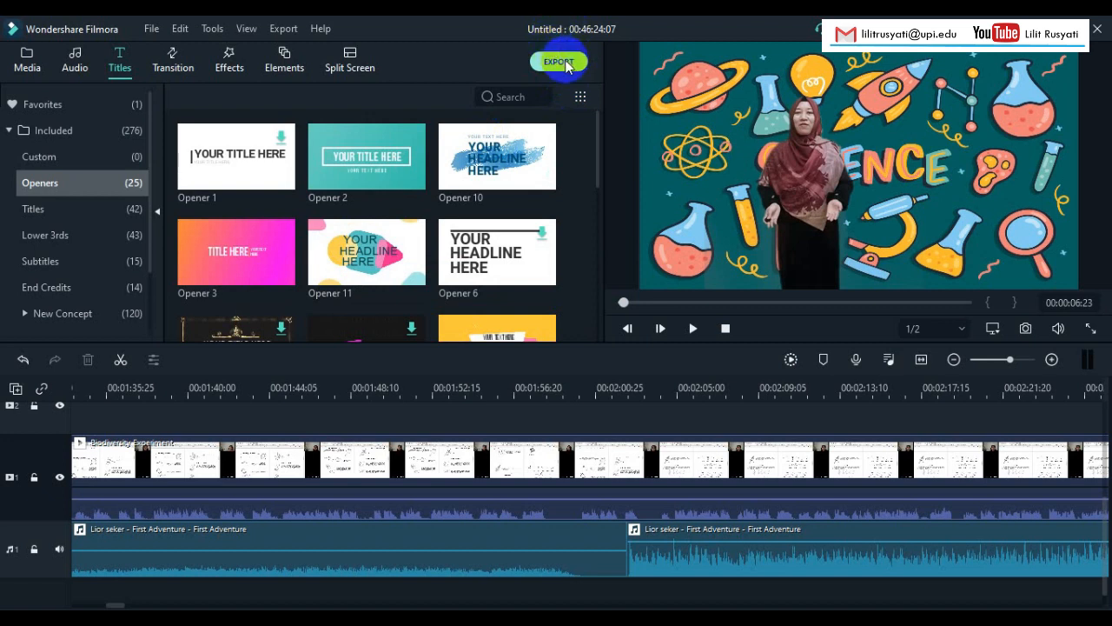
left_click(565, 64)
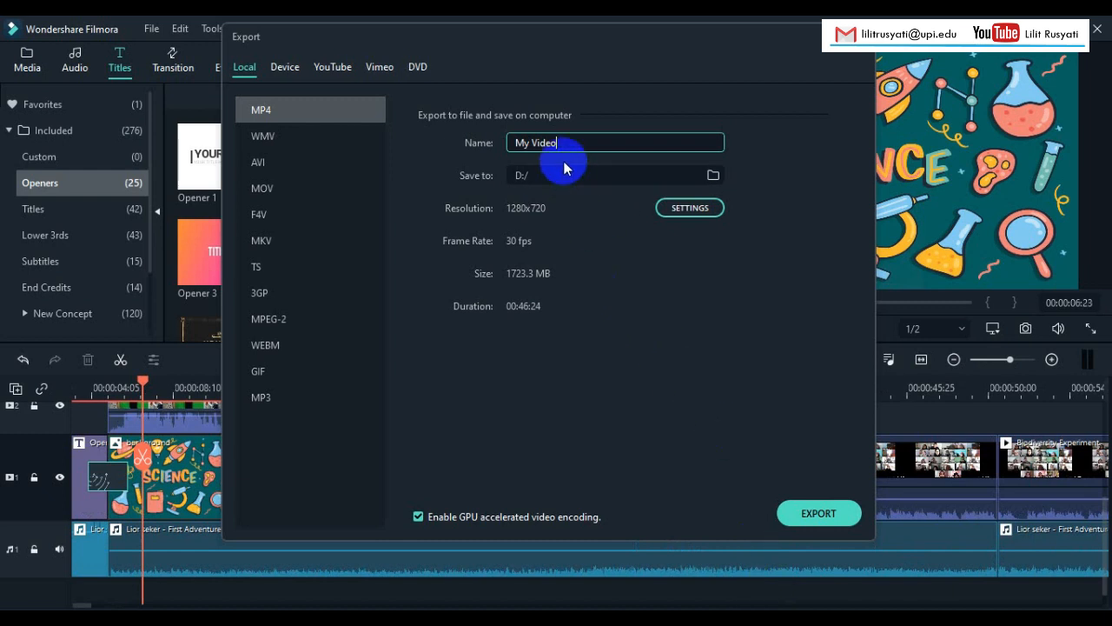
left_click_drag(565, 144, 510, 149)
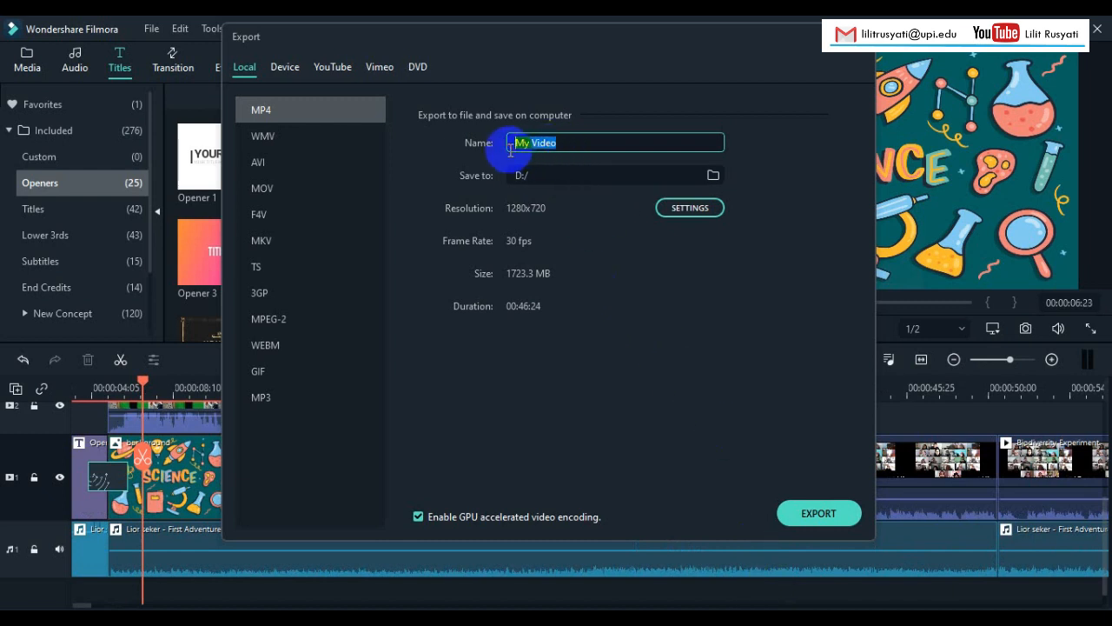
type("Video PPL 1")
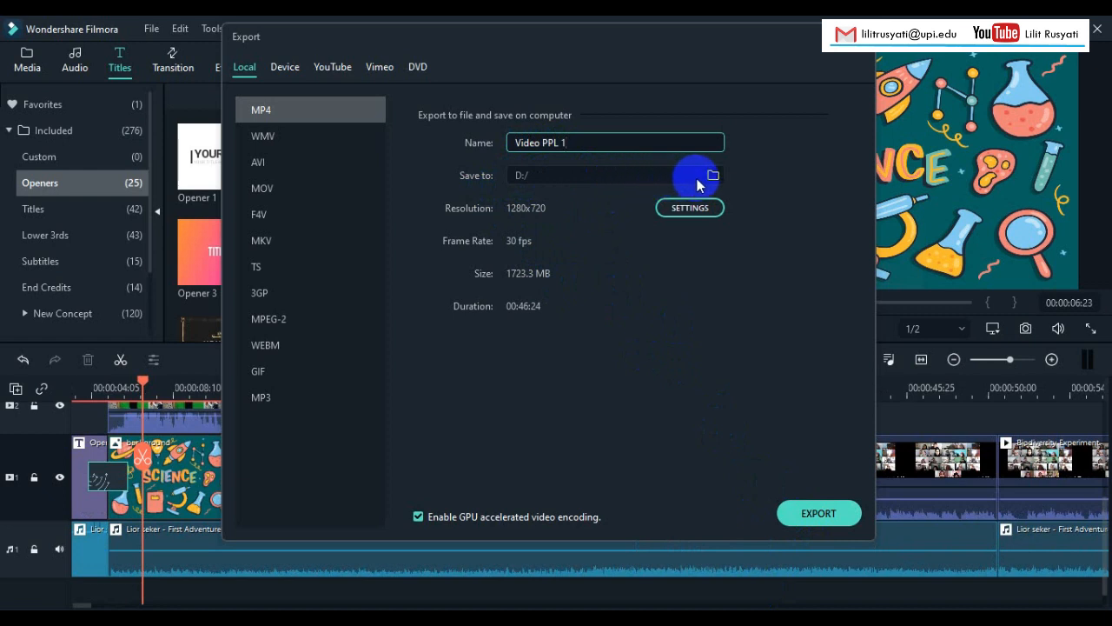
left_click(613, 176)
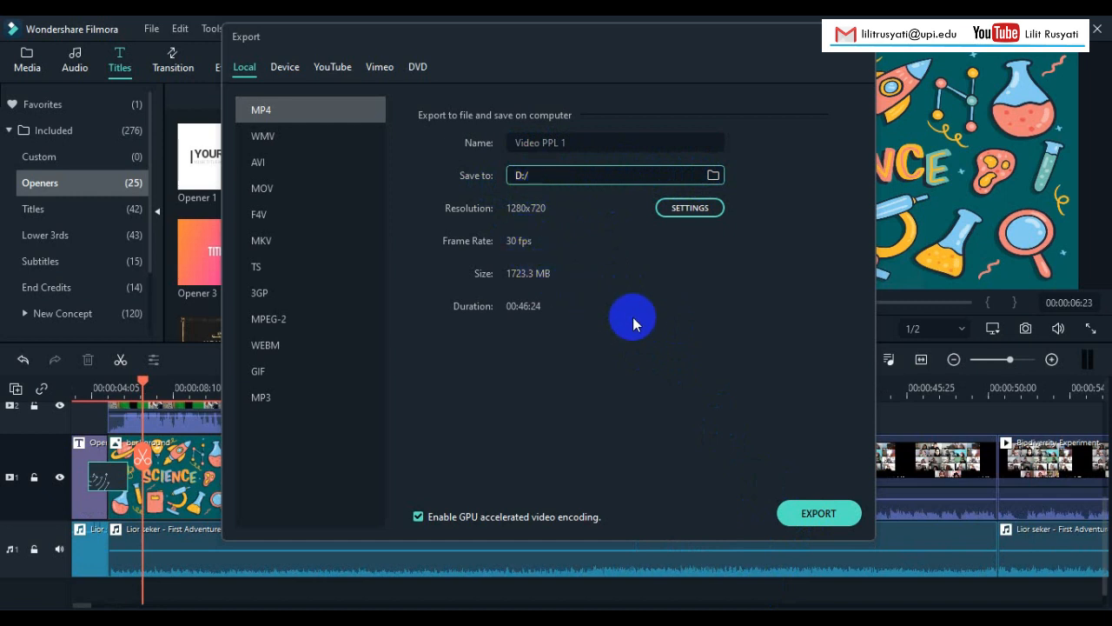
left_click(828, 514)
left_click(819, 514)
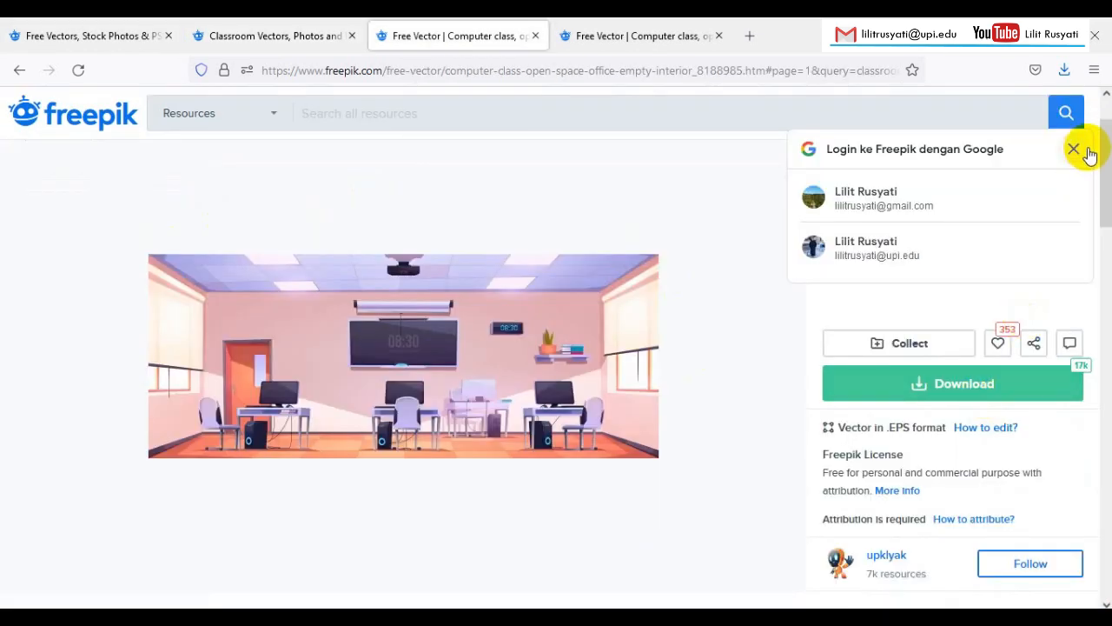
Step: Switch to Freepik in the browser, dismiss the Google login prompt and open the download options for the computer class vector
left_click(1074, 150)
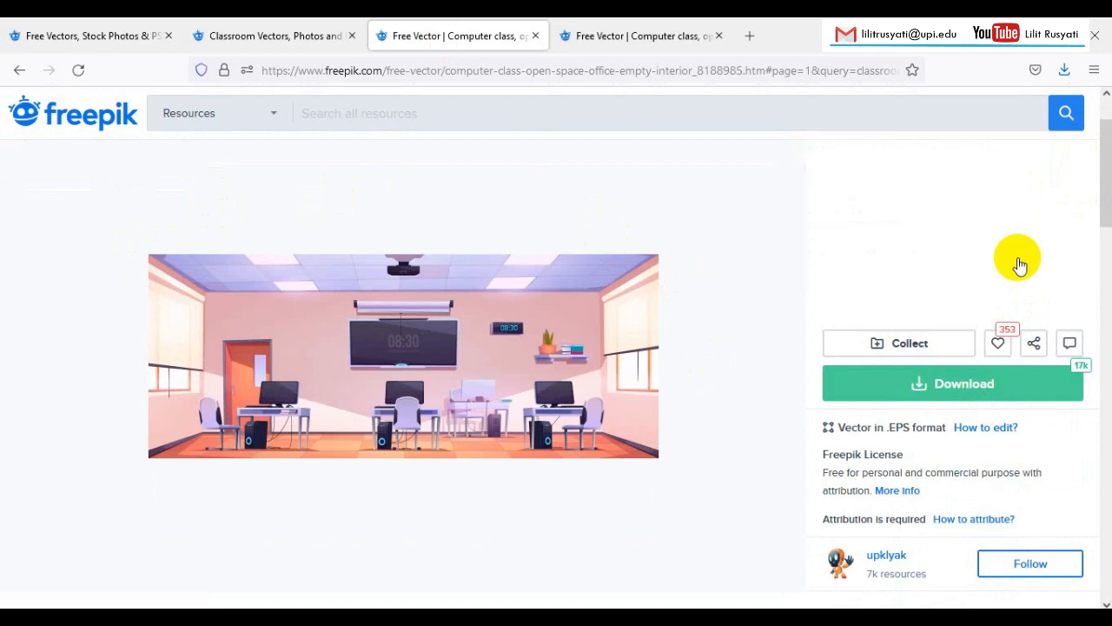
left_click(949, 391)
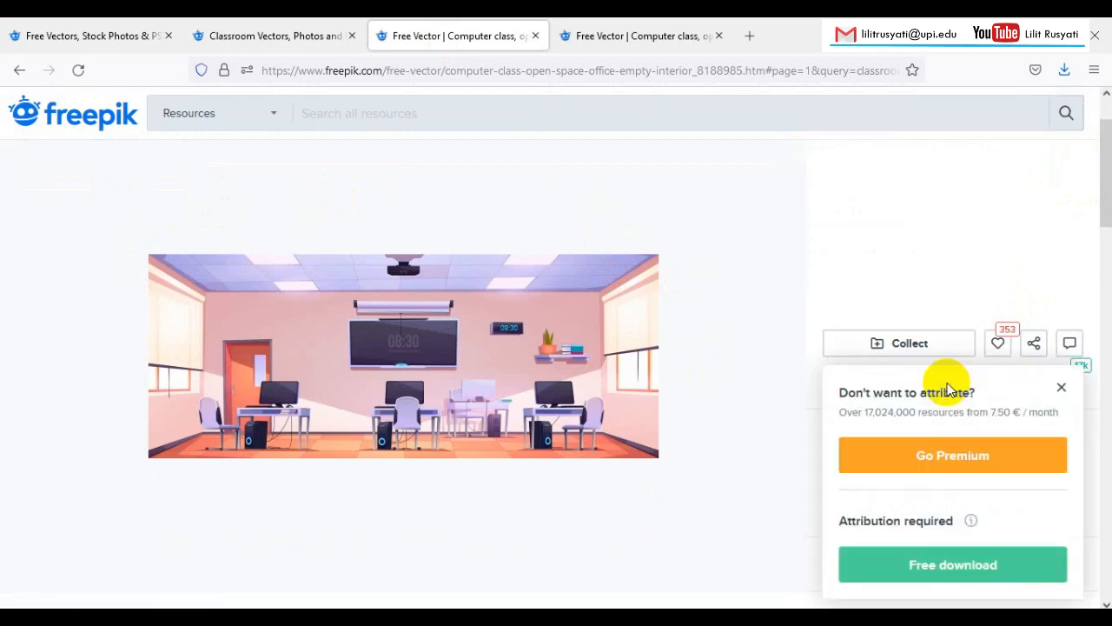